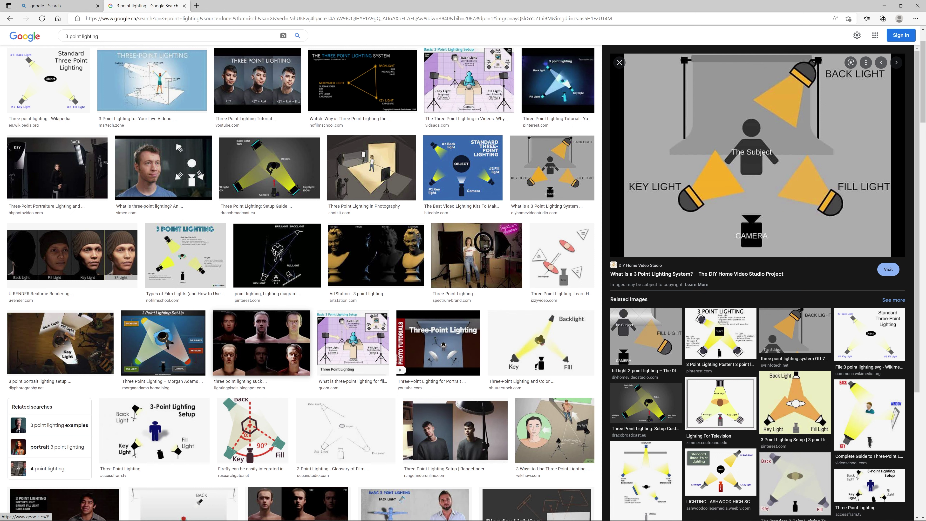
Browse the 3 point lighting image results, examining diagrams of key, fill and back light placement and example portraits.
left_click(261, 343)
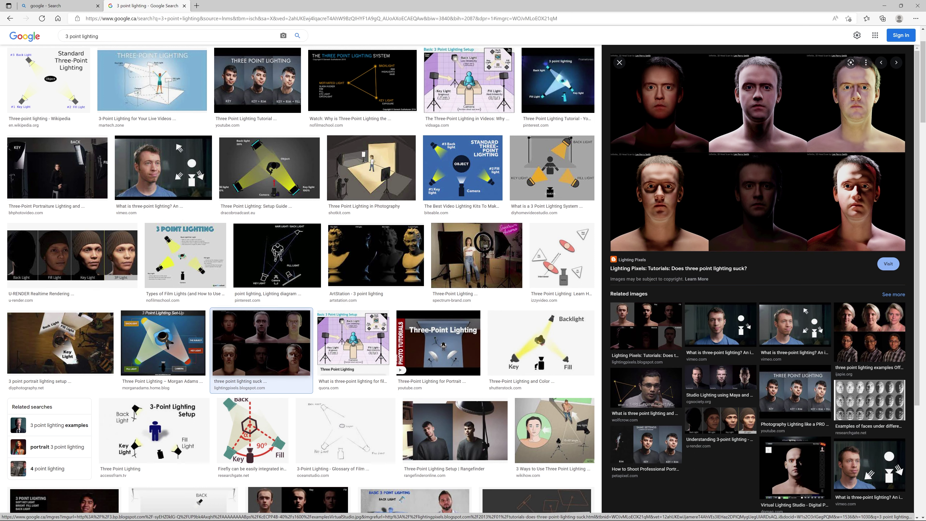
key("Left")
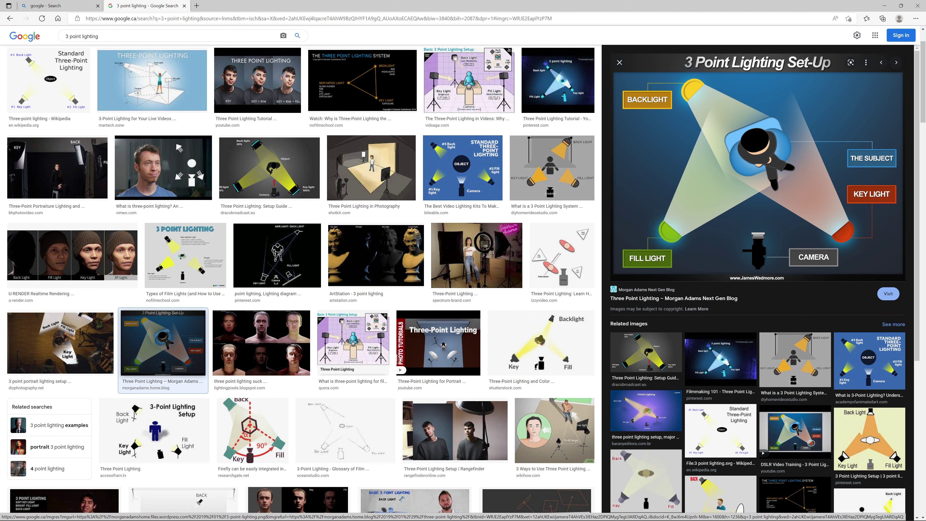
scroll(301, 281, "down", 8)
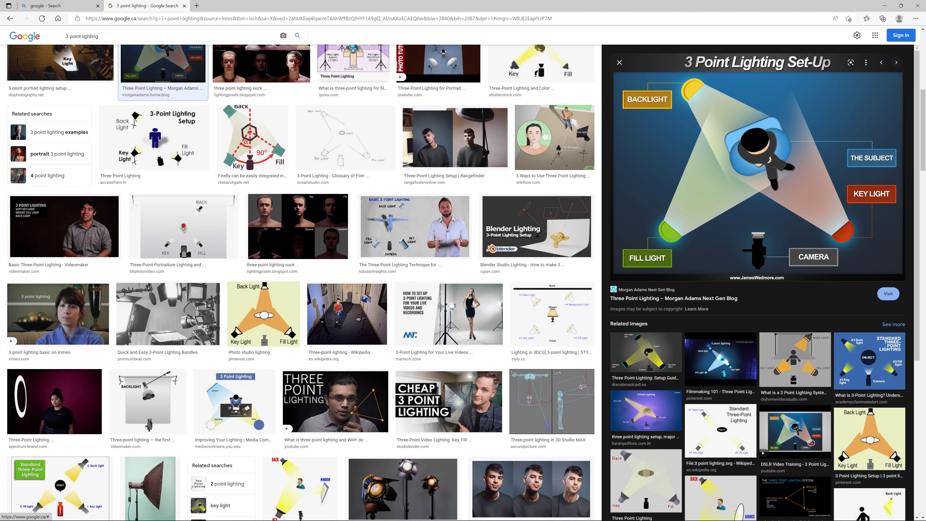
left_click(264, 311)
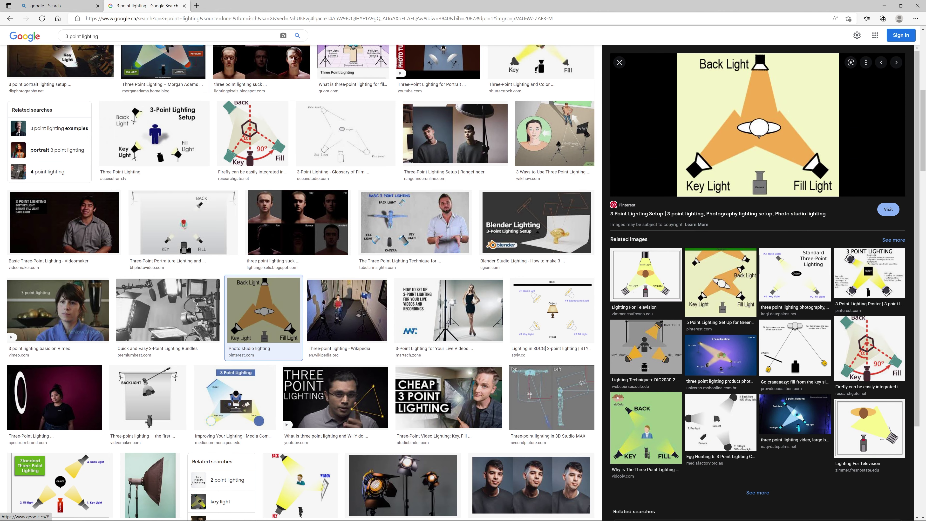
left_click(796, 289)
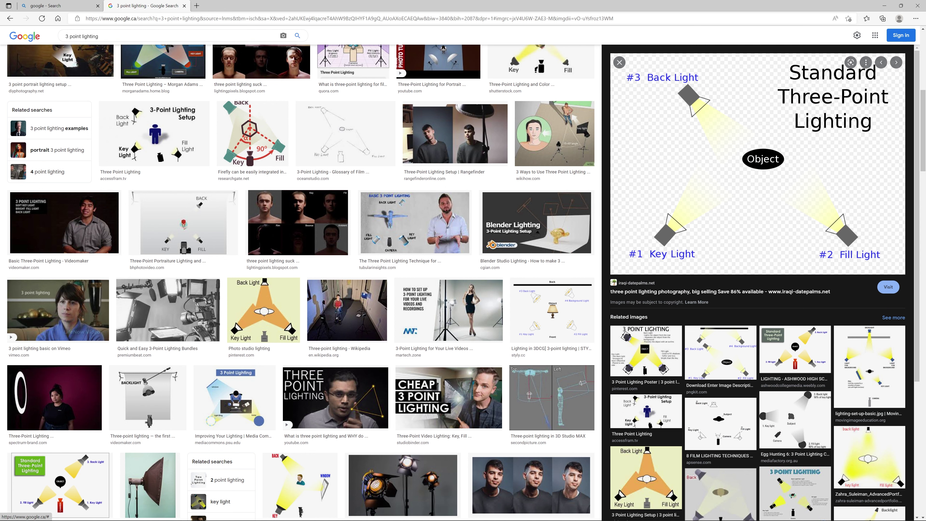
left_click(646, 412)
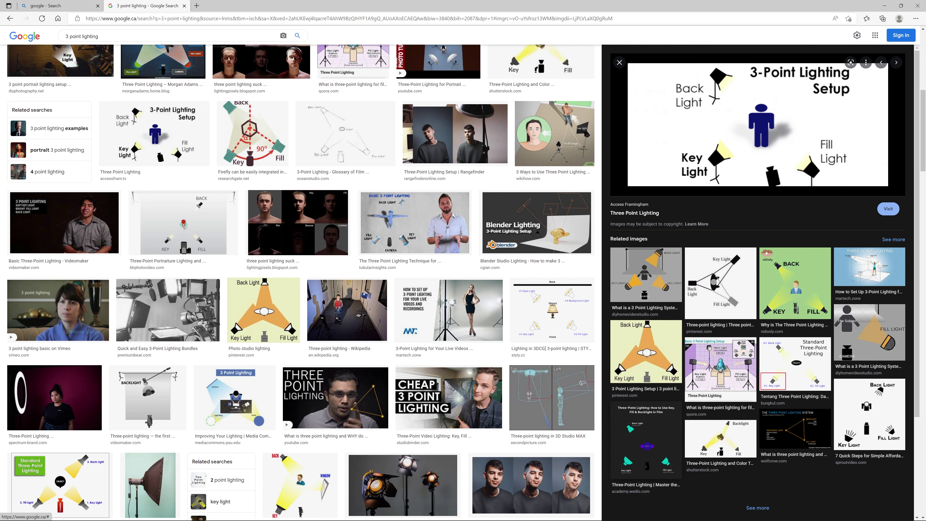
left_click(646, 411)
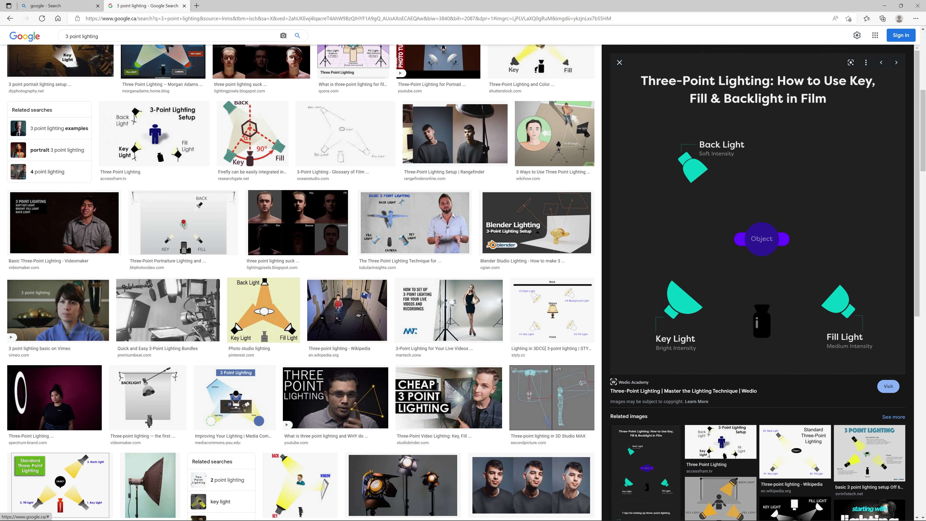
left_click(870, 460)
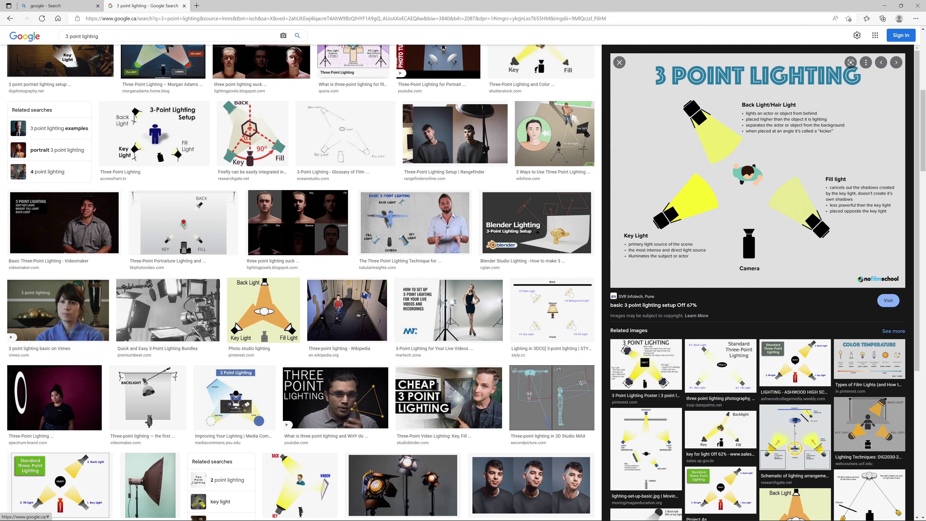
left_click(795, 438)
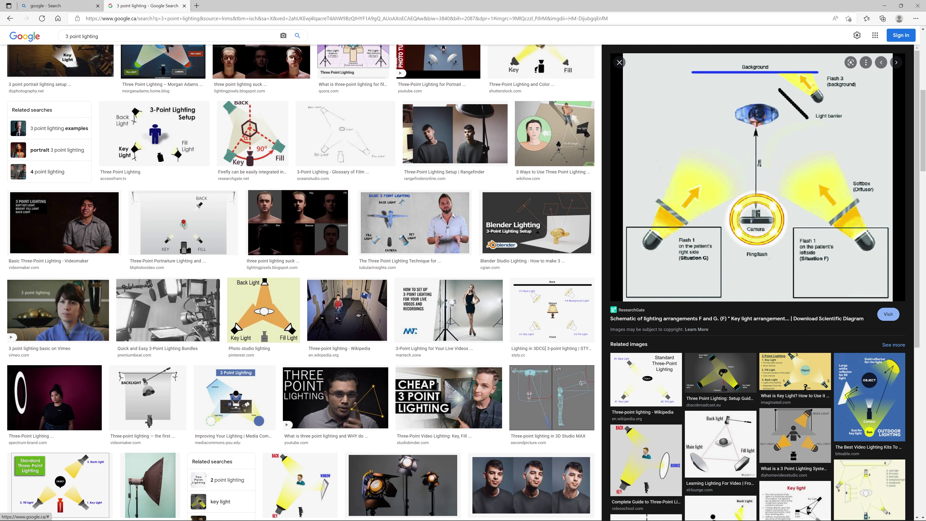
left_click(645, 460)
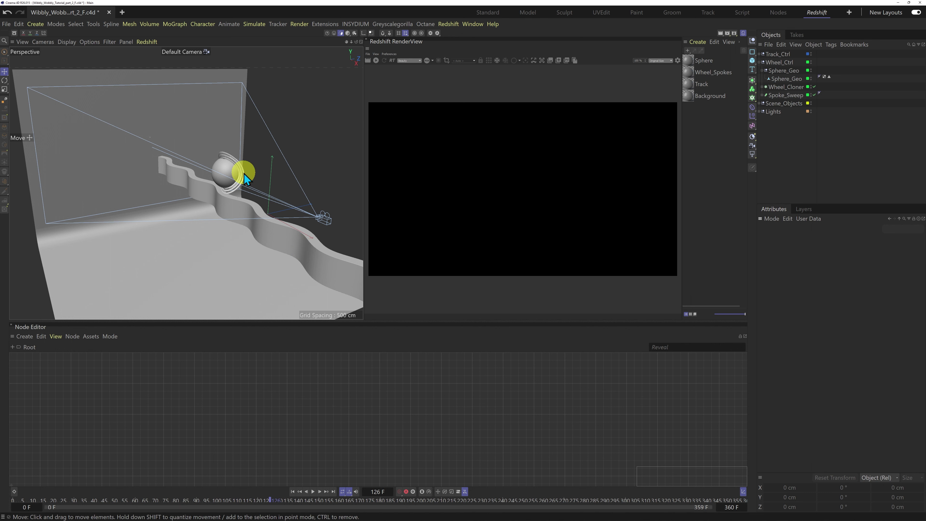
Switch to Cinema 4D and inspect the split sphere's polygons and the Center_Polygons selection tag on Sphere_Geo.
scroll(243, 174, "up", 15)
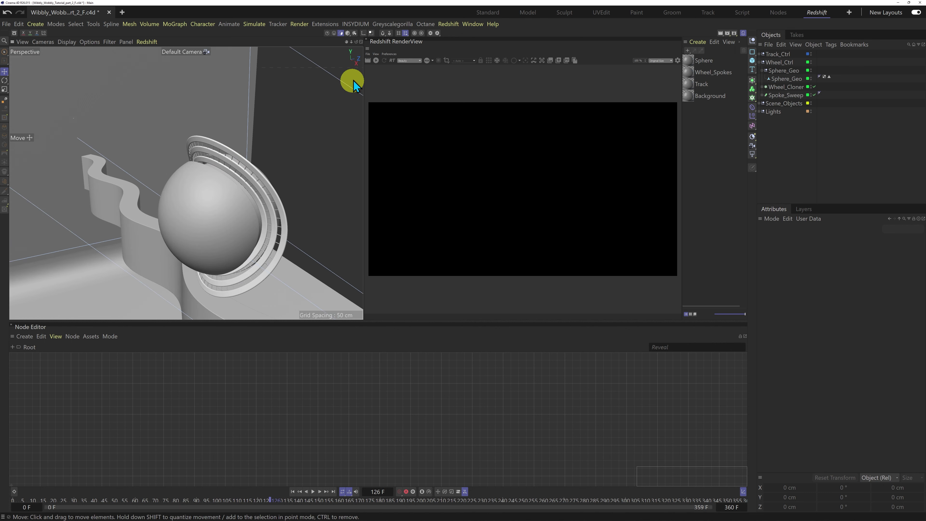
left_click_drag(356, 42, 346, 260)
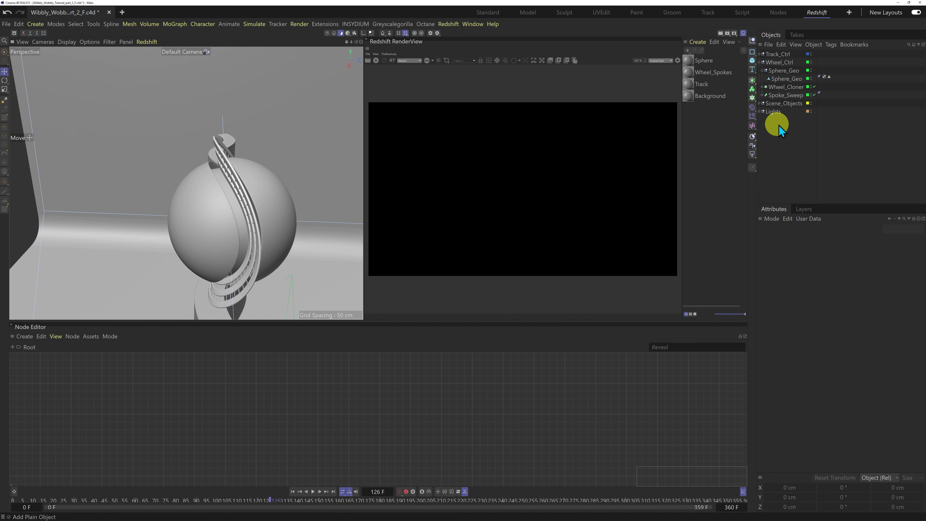
left_click(787, 79)
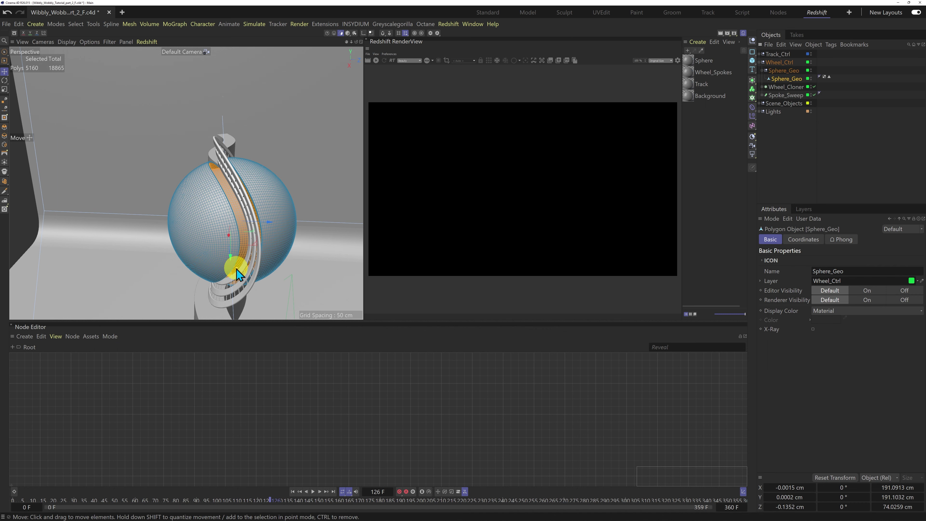
scroll(241, 250, "up", 5)
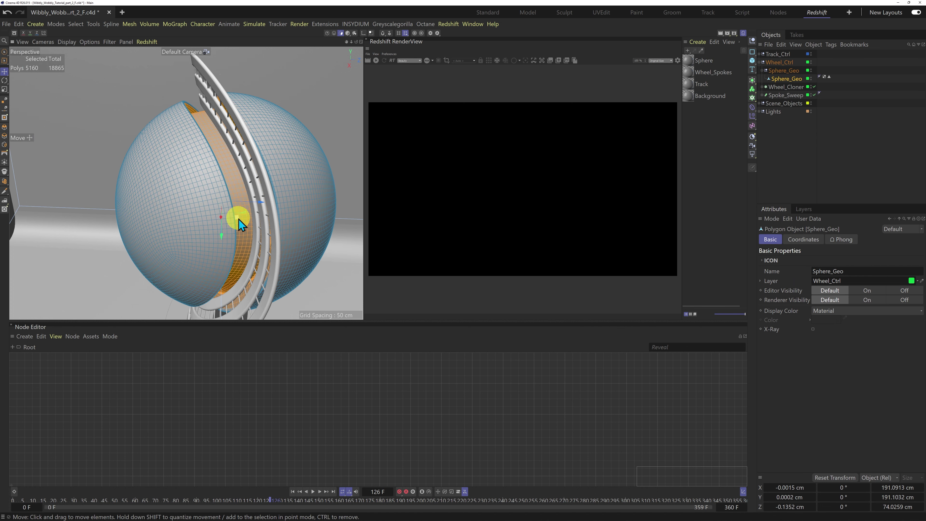
left_click(830, 78)
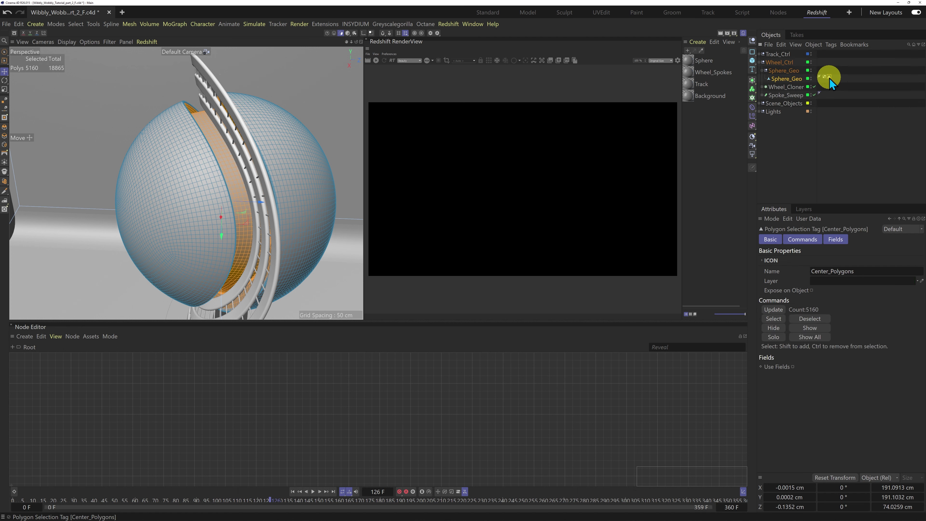
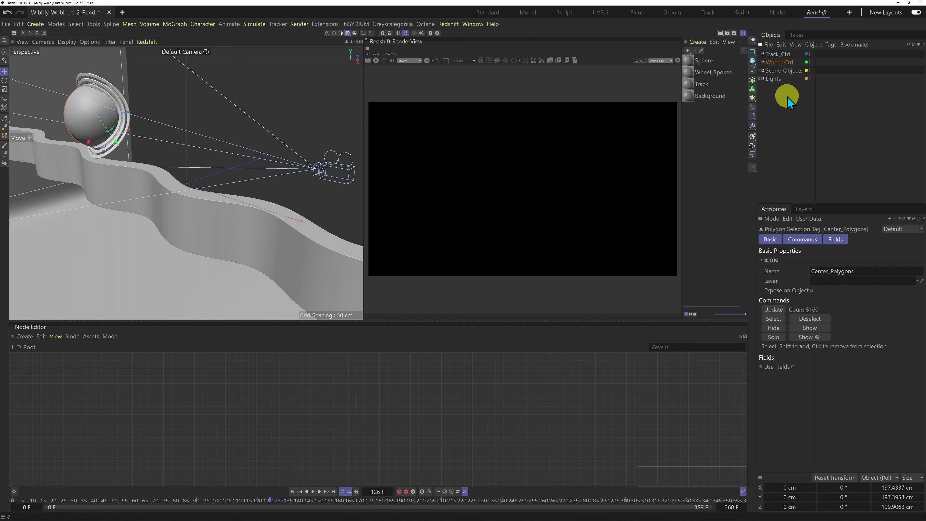
Examine the target nulls inside the Lights group and the scene's layer list, including the Camera layer.
left_click(760, 79)
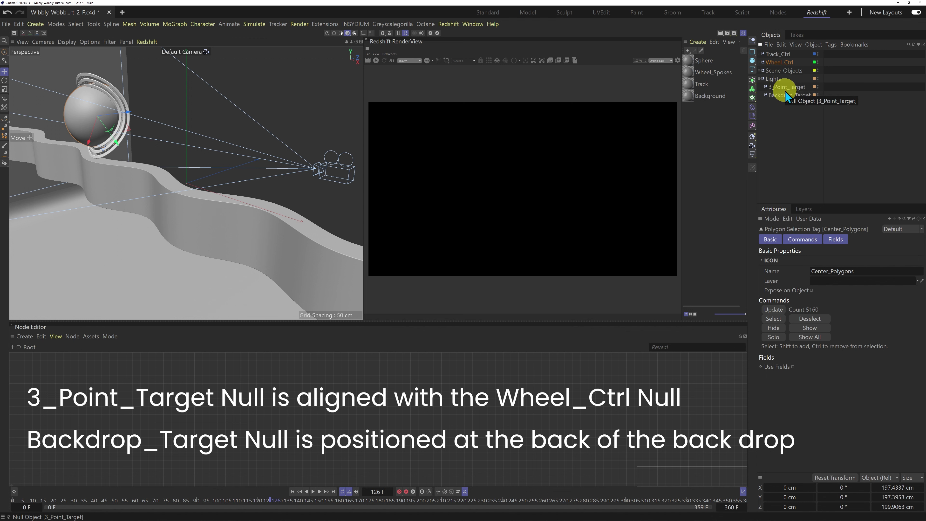
left_click(760, 79)
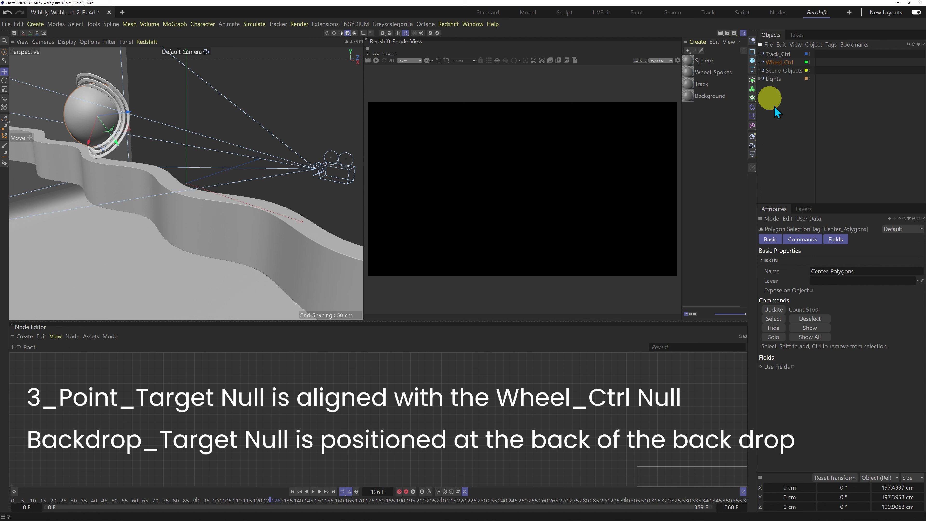
left_click(806, 209)
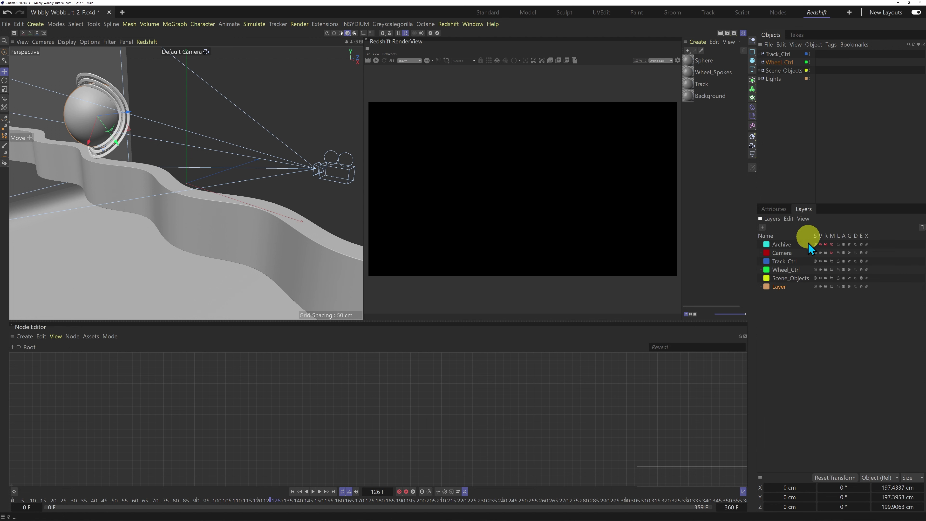
left_click_drag(827, 251, 830, 252)
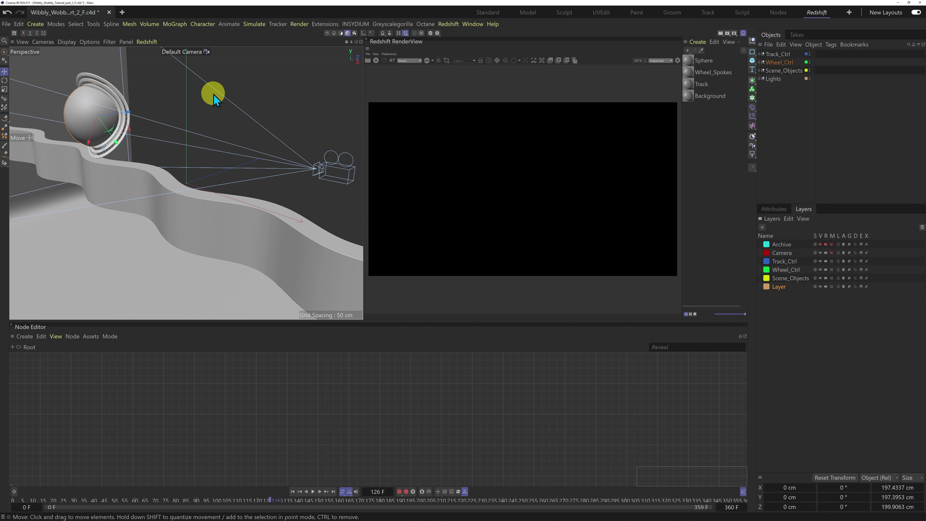
View the scene through the scene camera, then return the viewport to the default camera.
left_click(183, 52)
left_click(192, 68)
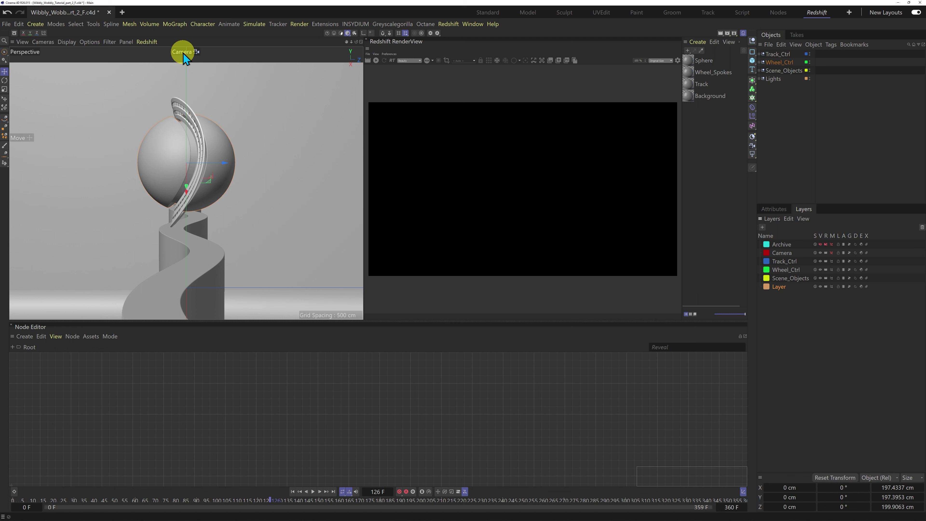
left_click(183, 54)
left_click(195, 59)
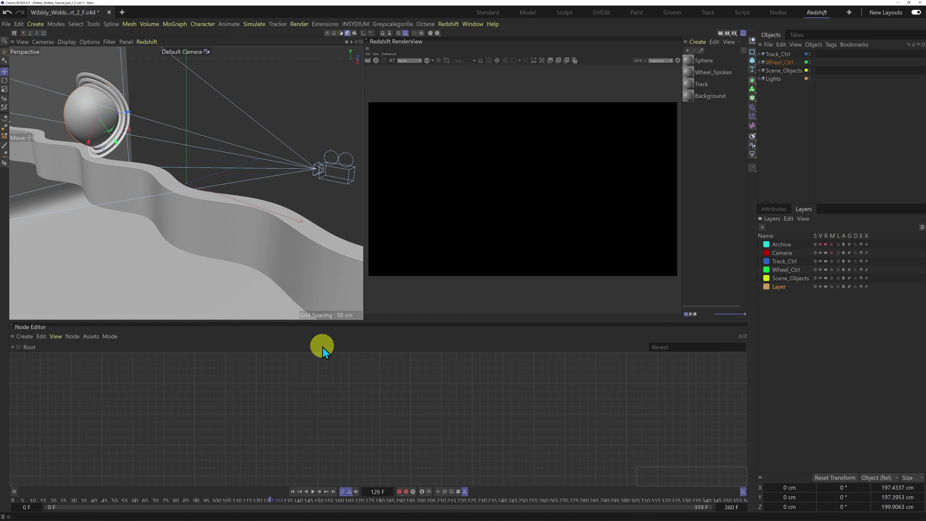
Open the Redshift renderer preferences, enlarge the window and bring the Node Materials for Presets option into view.
left_click(19, 24)
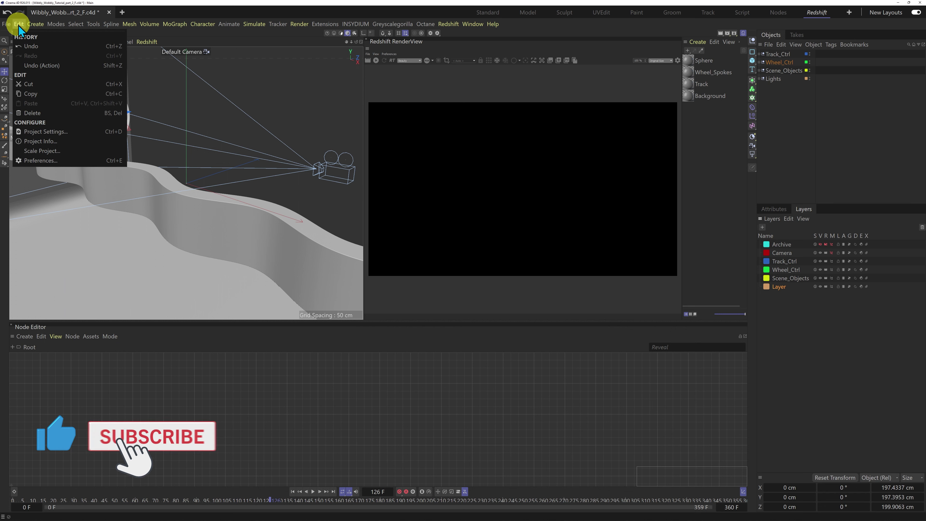
left_click(40, 161)
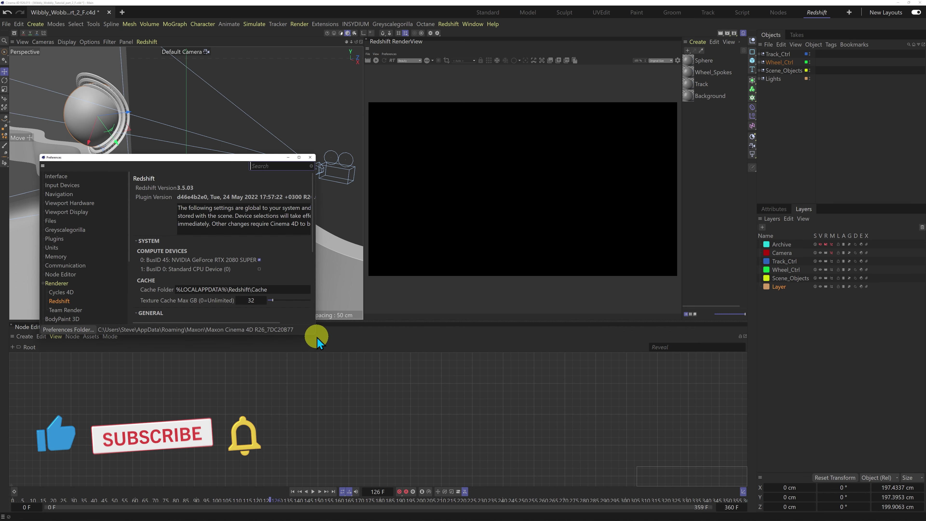
left_click_drag(317, 338, 345, 365)
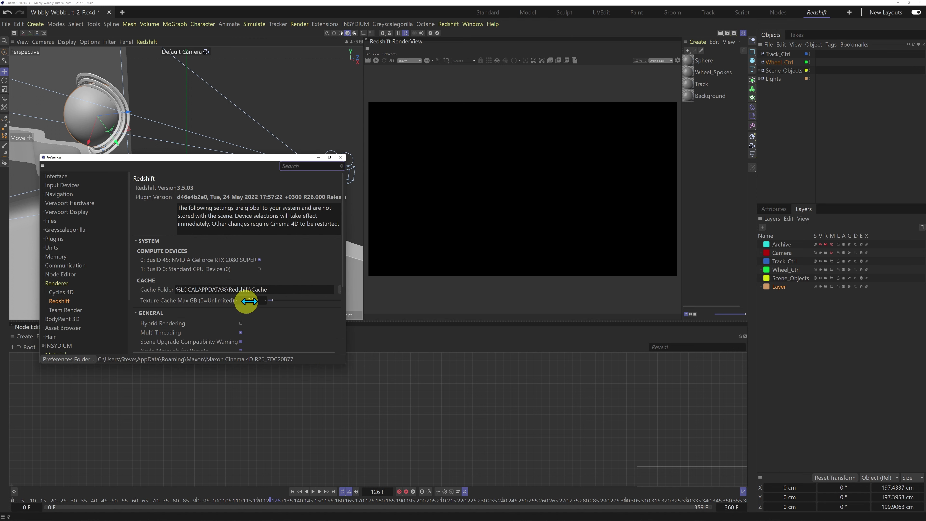
scroll(310, 313, "down", 5)
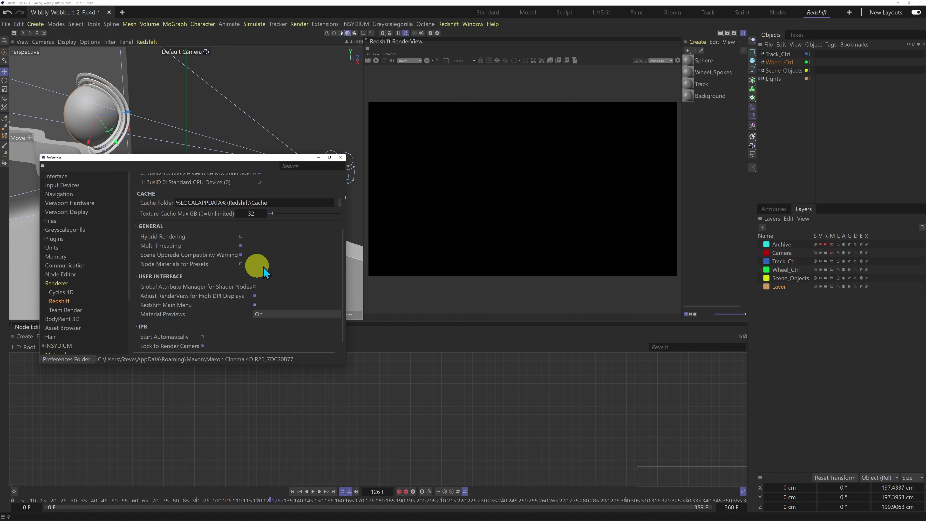
Create a Redshift material and inspect it in the Redshift Shader Graph, closing the graph when finished.
double_click(715, 156)
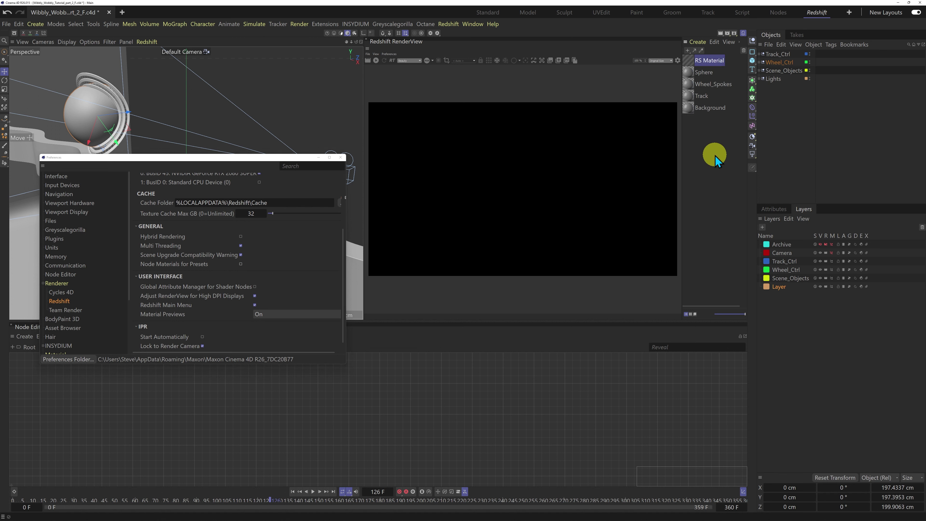
double_click(690, 60)
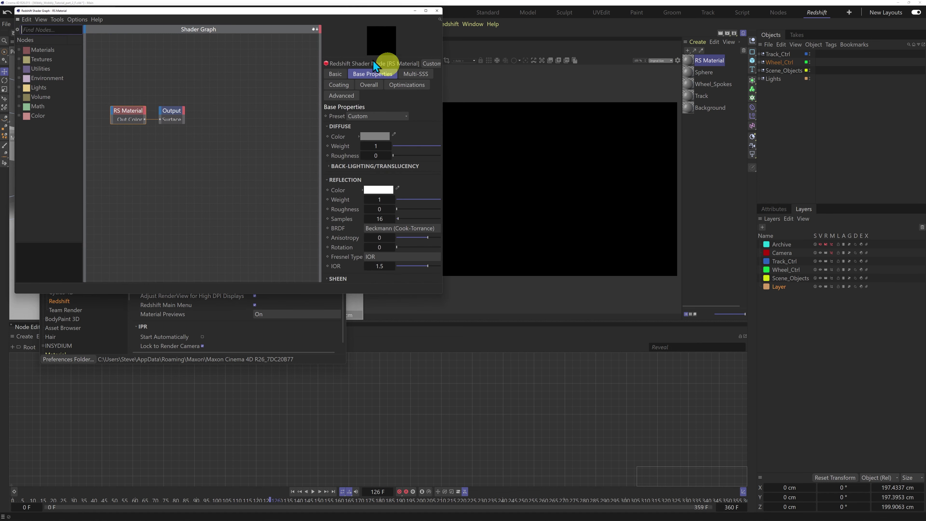
left_click_drag(277, 11, 531, 121)
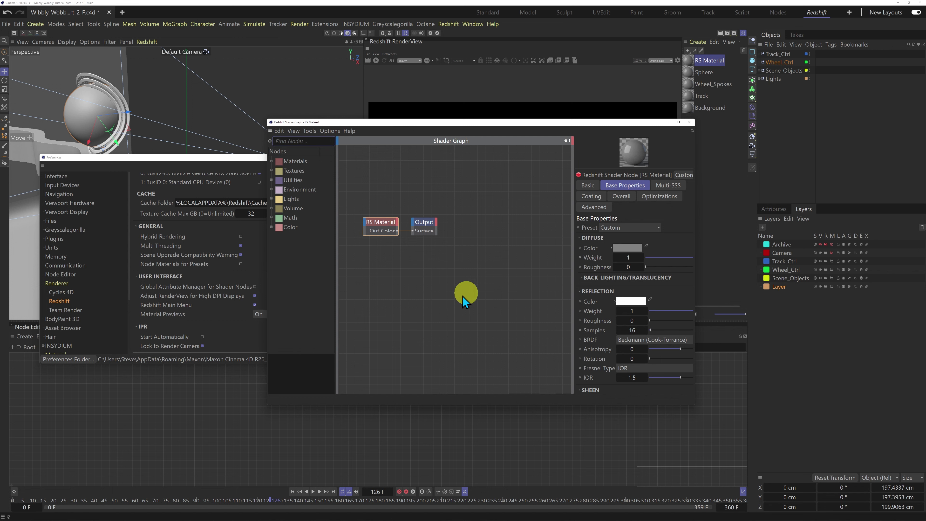
left_click(689, 122)
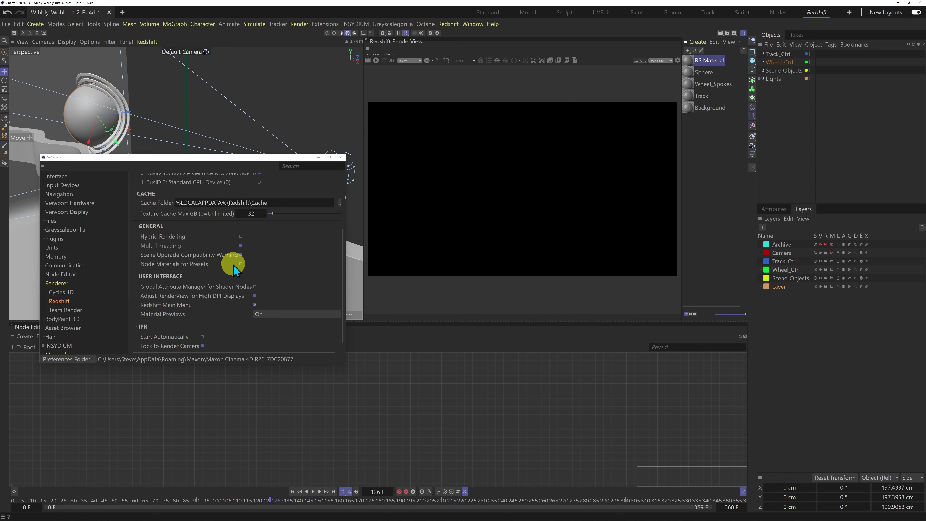
Enable Node Materials for Presets and check which editor the existing RS Material opens in.
left_click(241, 264)
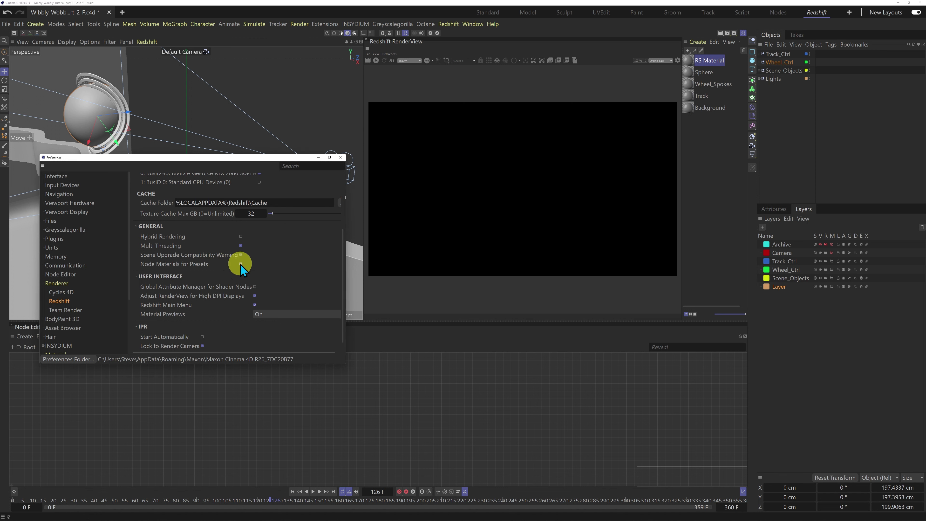
double_click(691, 61)
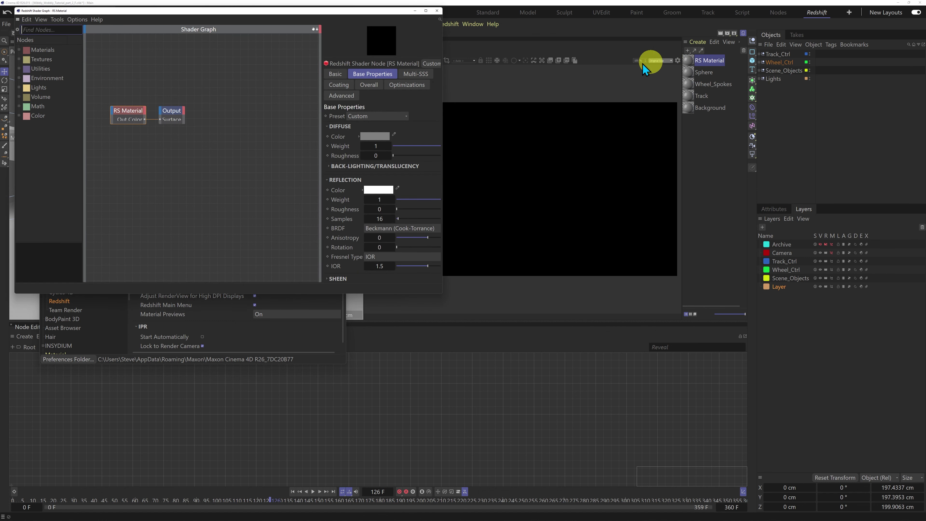
left_click_drag(321, 10, 515, 102)
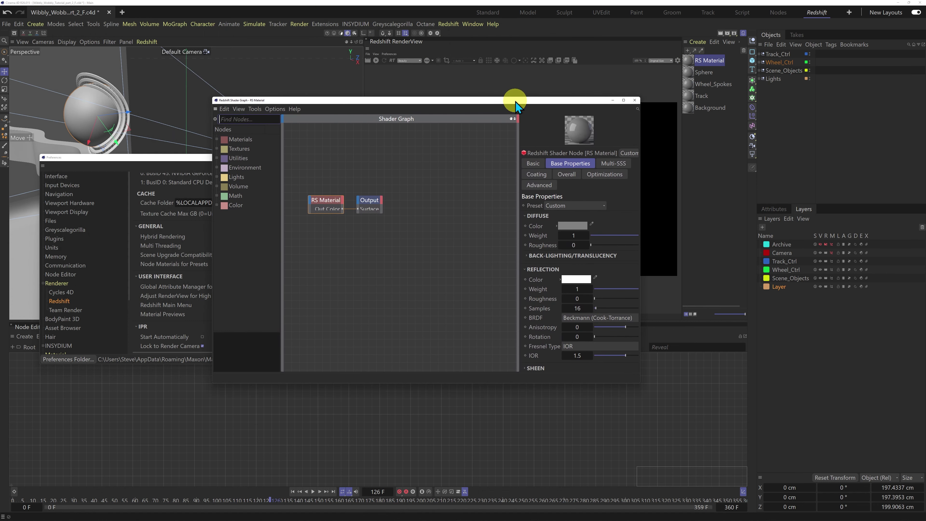
left_click(635, 100)
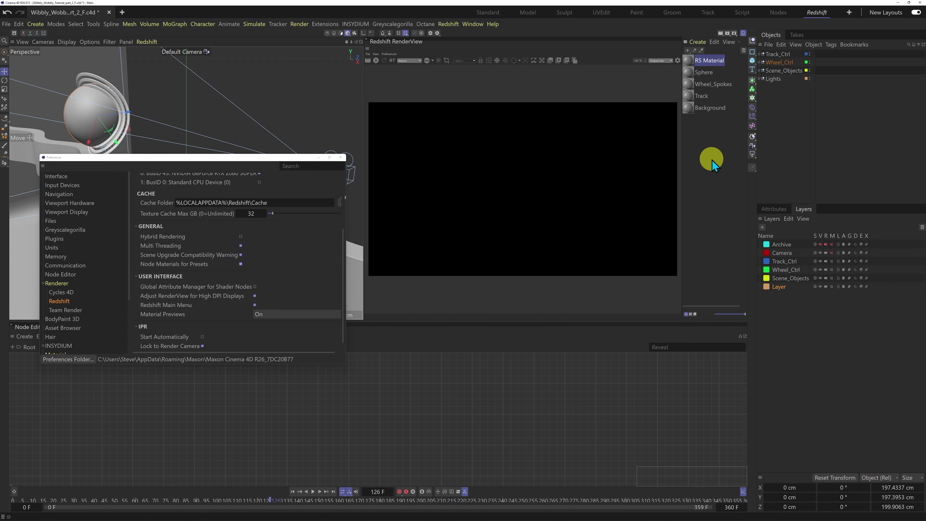
Create a second Redshift material that uses the node-based material system.
left_click(713, 165)
double_click(714, 164)
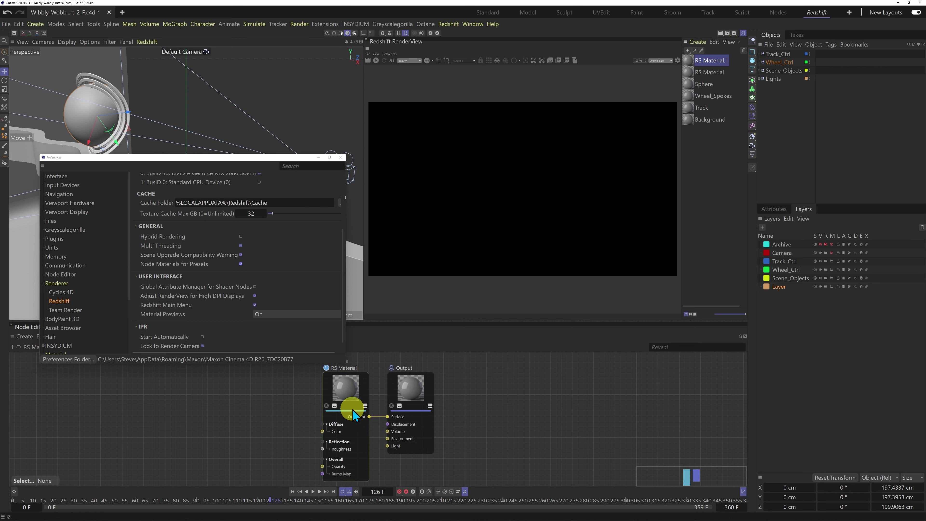
Close the preferences and delete both test materials, RS Material.1 and RS Material.
left_click(340, 158)
left_click(691, 61)
key("Delete")
key("Delete")
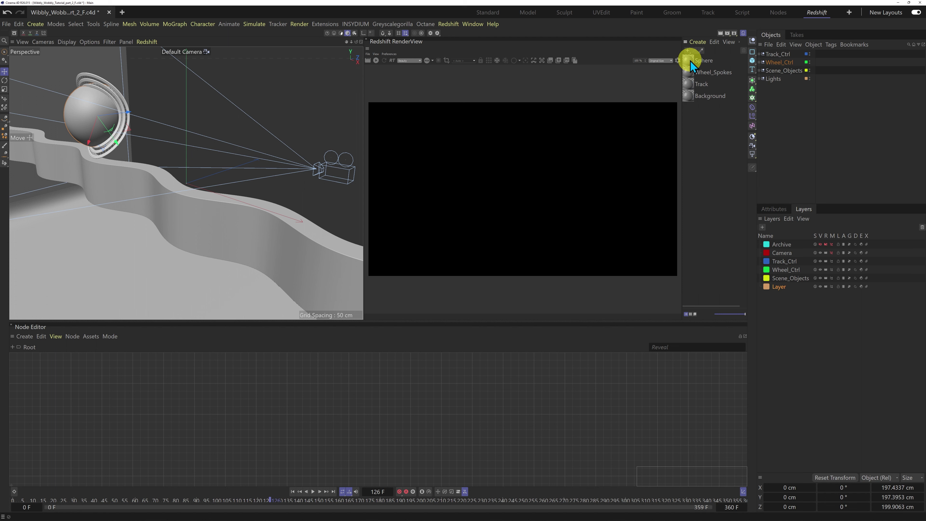
Start the live render in the Redshift RenderView, fit the frame inside it and widen the RenderView area.
left_click(377, 60)
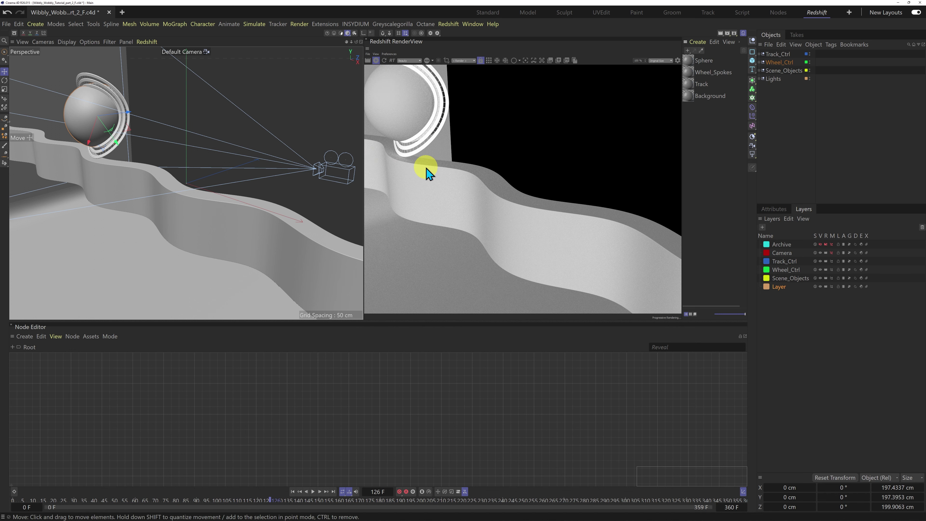
scroll(427, 171, "down", 1)
scroll(427, 171, "down", 1)
left_click_drag(365, 181, 264, 180)
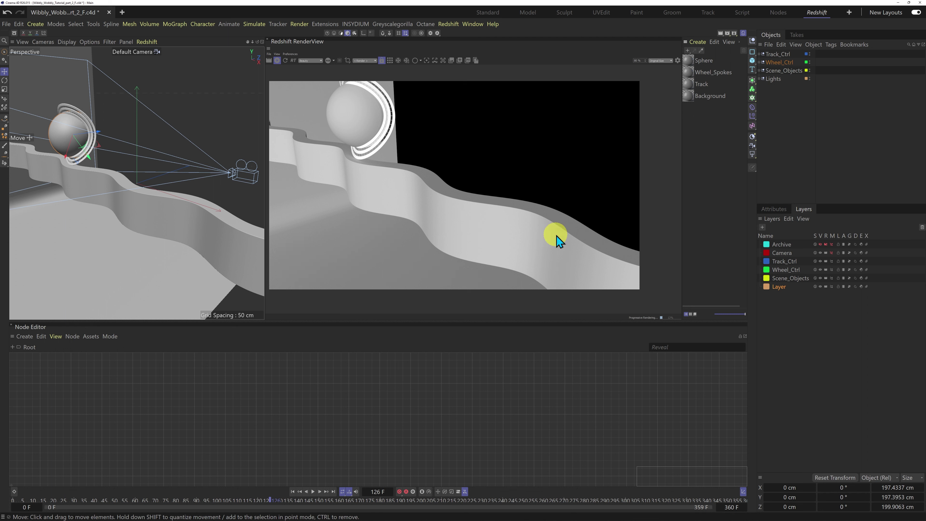
Compare the RenderView output between the scene Camera and the perspective view, ending with the render locked to Camera.
left_click(382, 63)
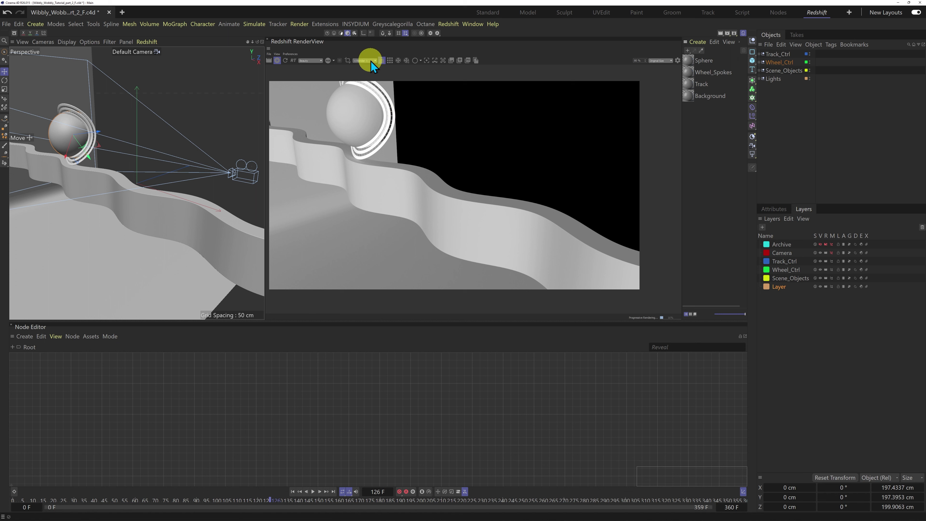
left_click(362, 71)
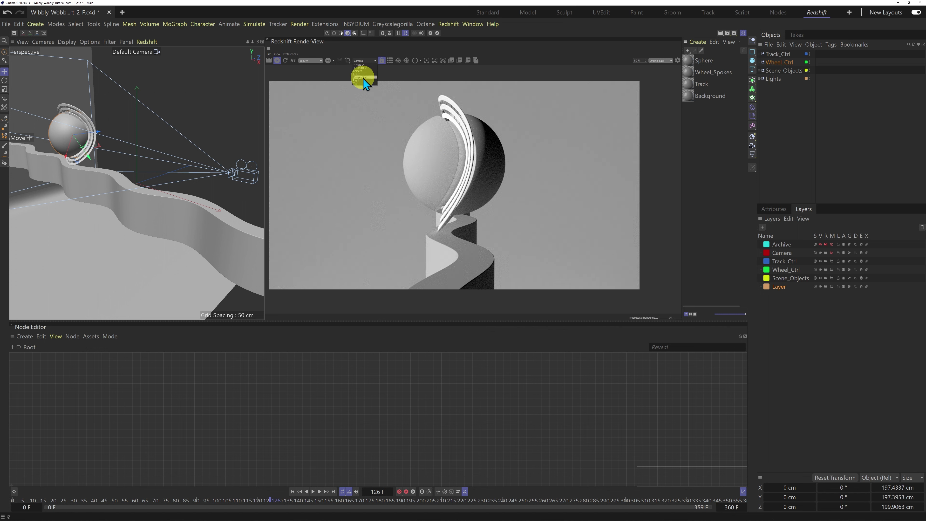
left_click(364, 78)
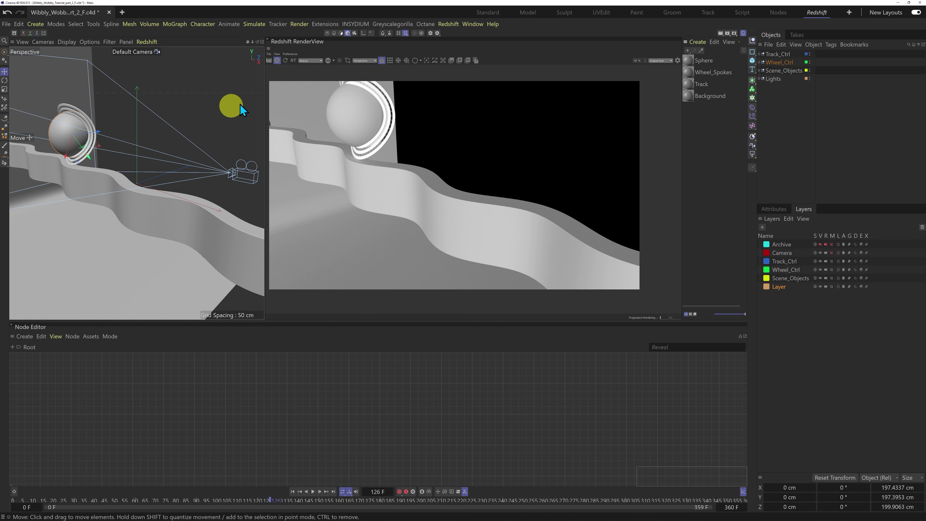
left_click(381, 60)
left_click(374, 60)
left_click(363, 71)
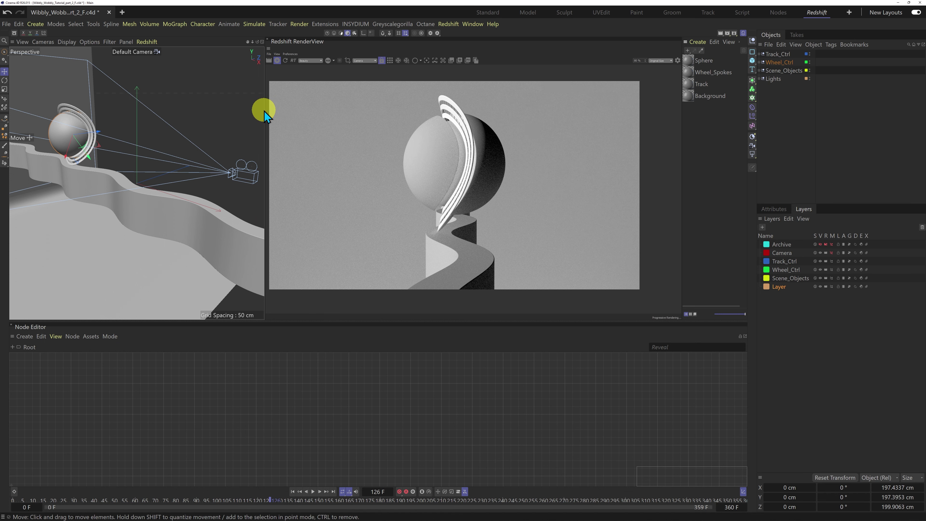
Orbit the perspective viewport to show the sphere, track and backdrop from another side, keeping it narrower than the RenderView.
left_click_drag(263, 116, 408, 118)
left_click_drag(401, 47, 387, 290)
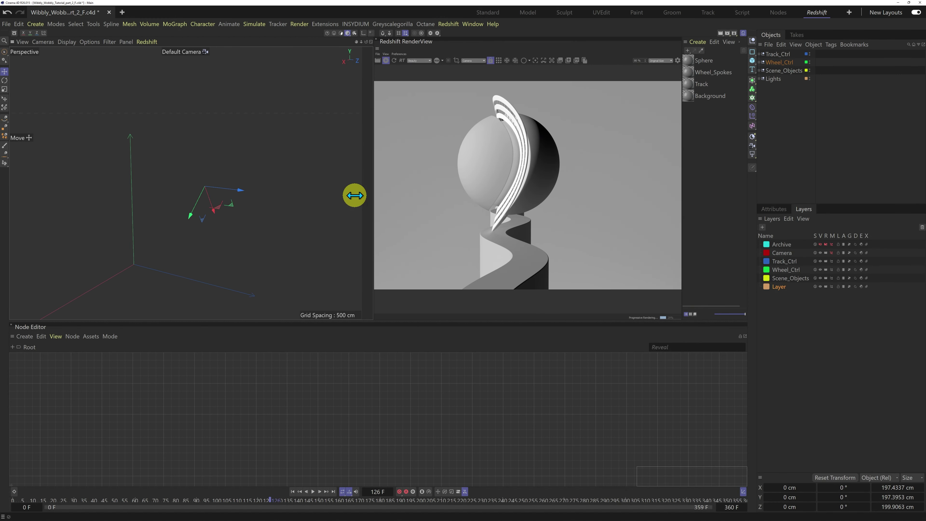
left_click_drag(354, 195, 265, 196)
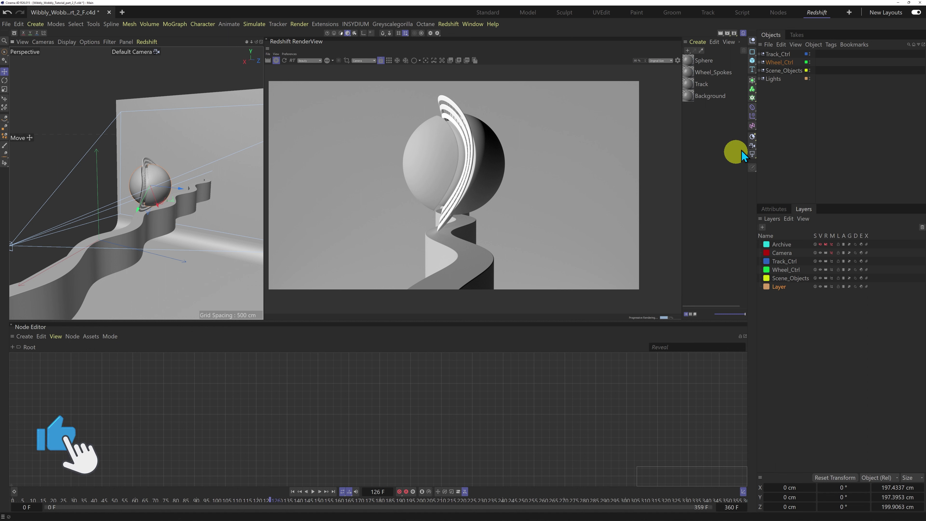
Create a Redshift area light, name it Back_Drop and place it in the Lights group above Backdrop_Target.
left_click(775, 114)
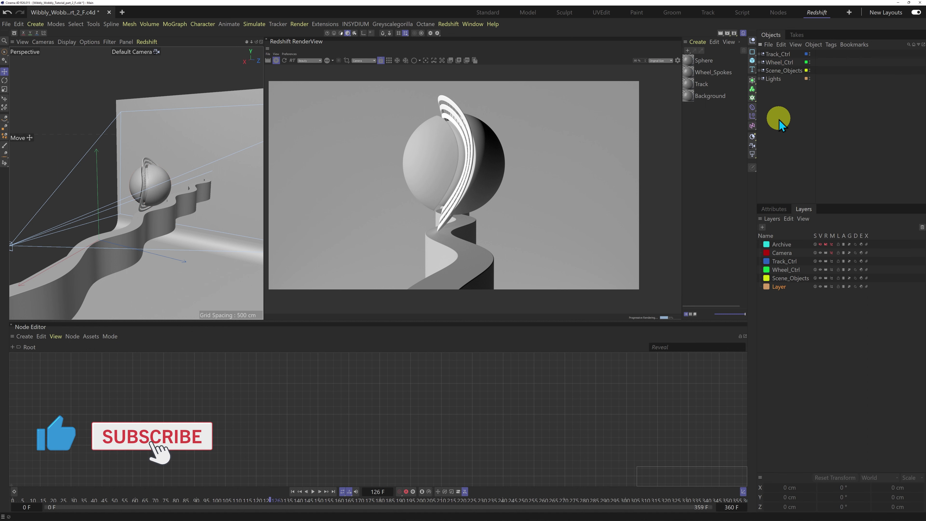
left_click(754, 155)
double_click(789, 54)
type("Back_Drop")
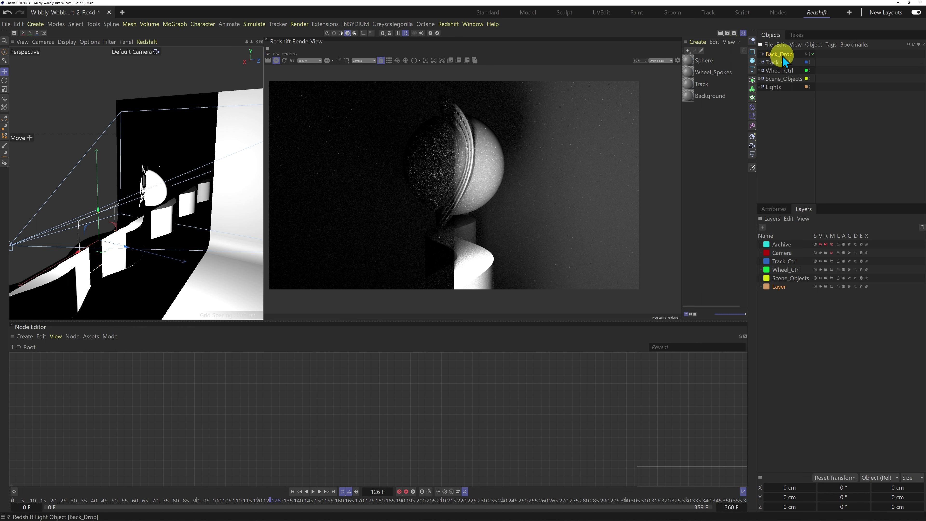
left_click_drag(780, 54, 791, 104)
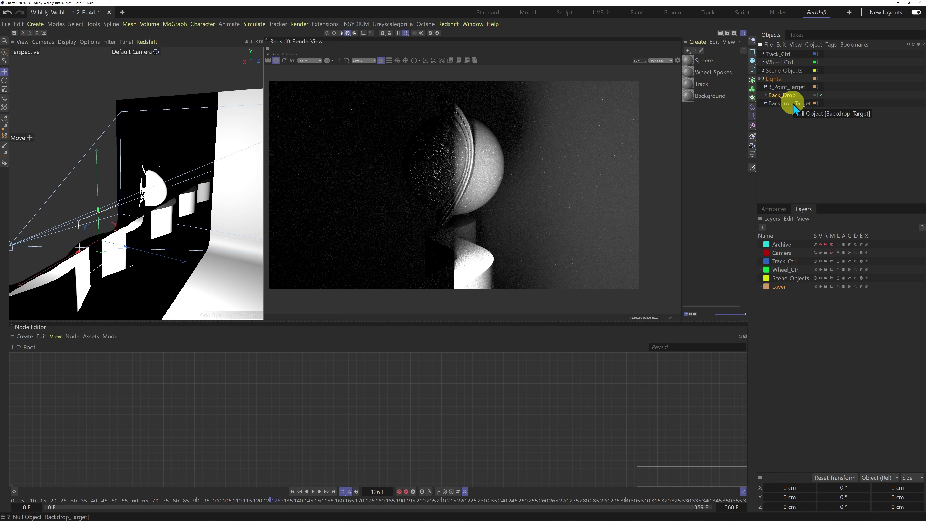
right_click(784, 96)
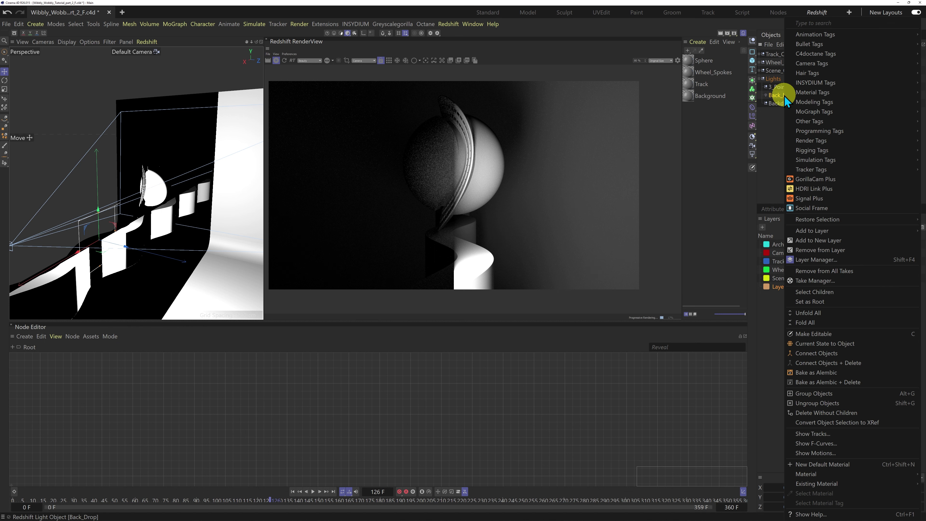
mouse_move(812, 37)
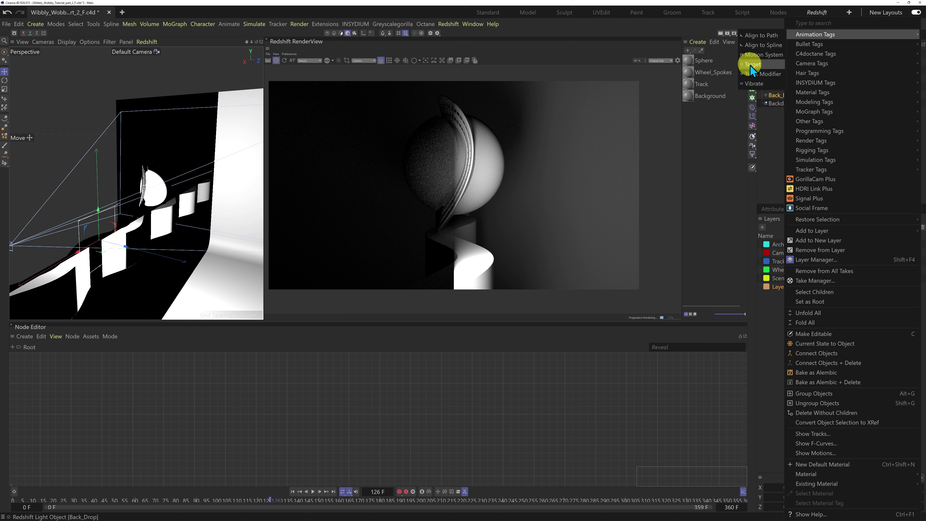
left_click(775, 139)
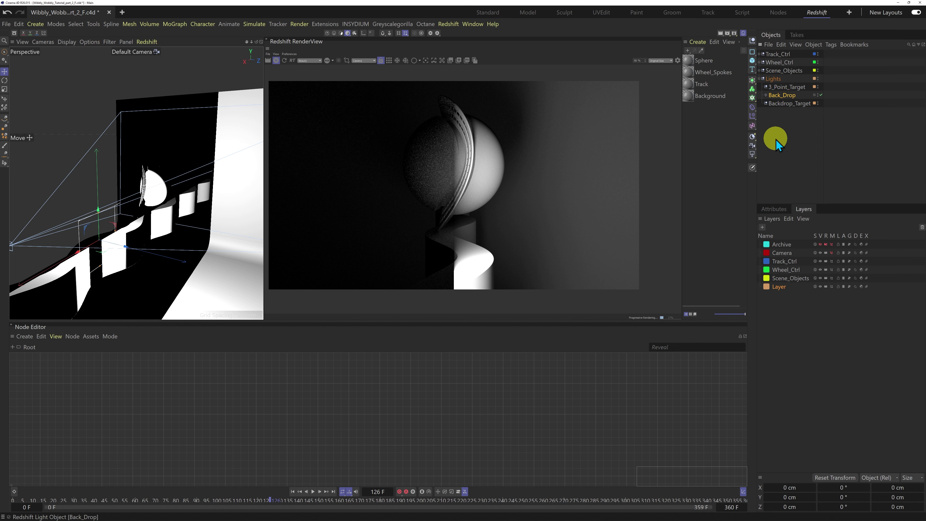
Add a Target tag to the Back_Drop light from its object attributes and assign Backdrop_Target as the target object.
left_click(775, 210)
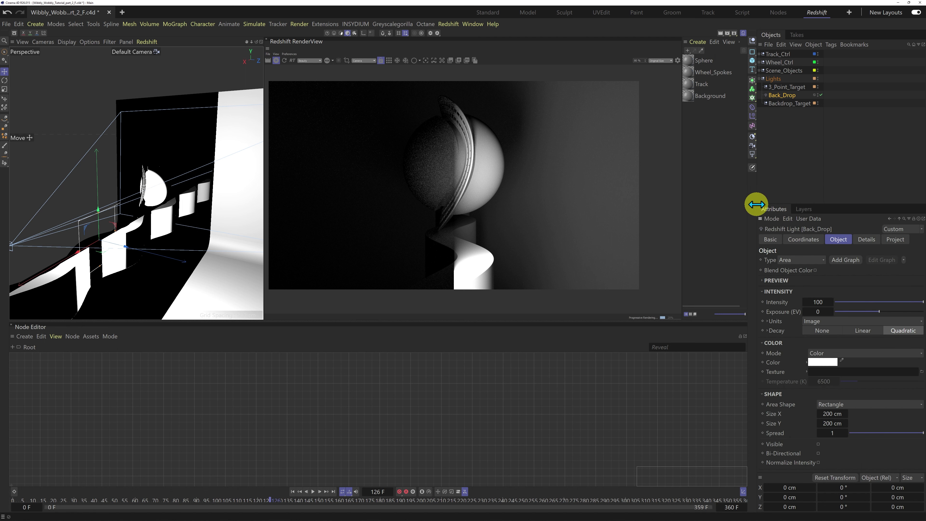
left_click_drag(753, 205, 721, 206)
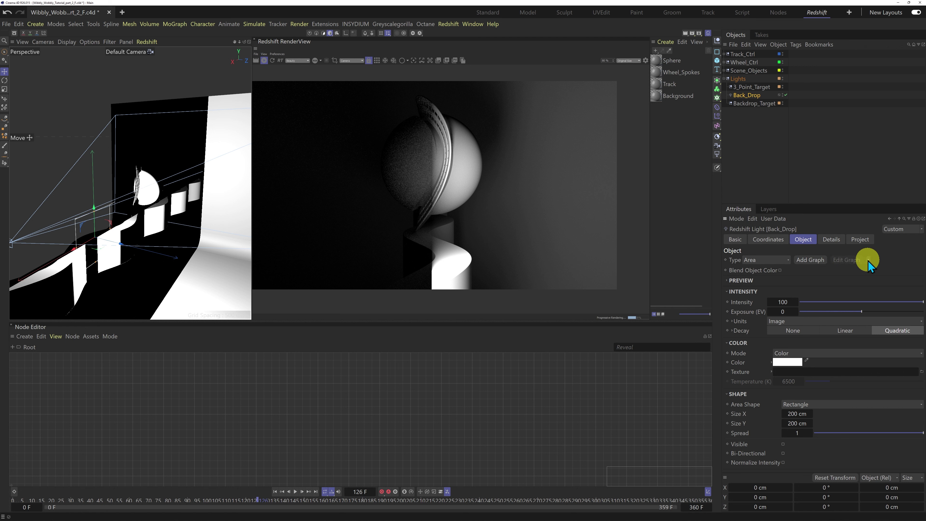
left_click(869, 260)
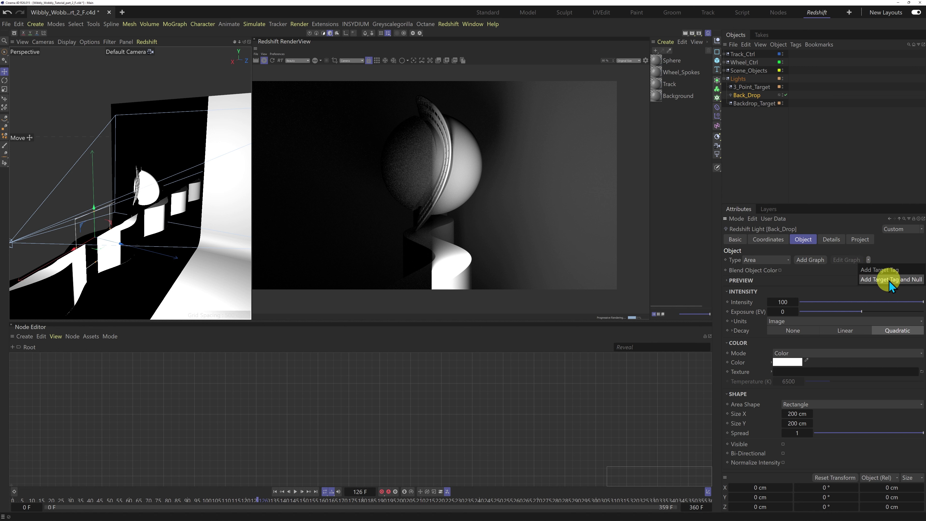
left_click(878, 270)
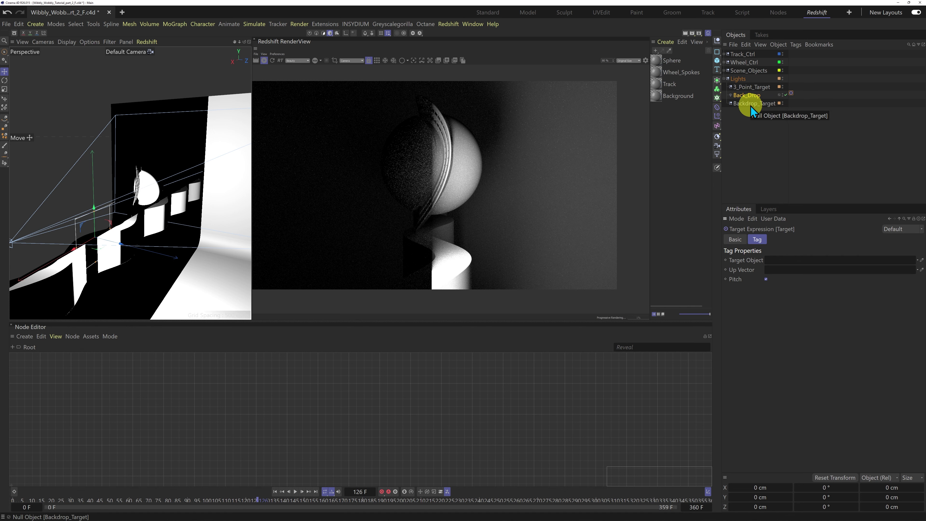
left_click_drag(751, 105, 786, 263)
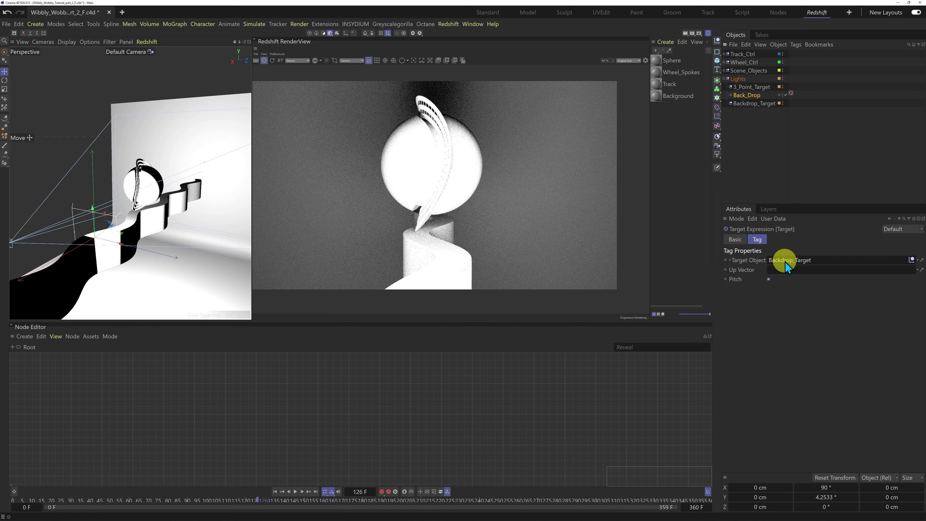
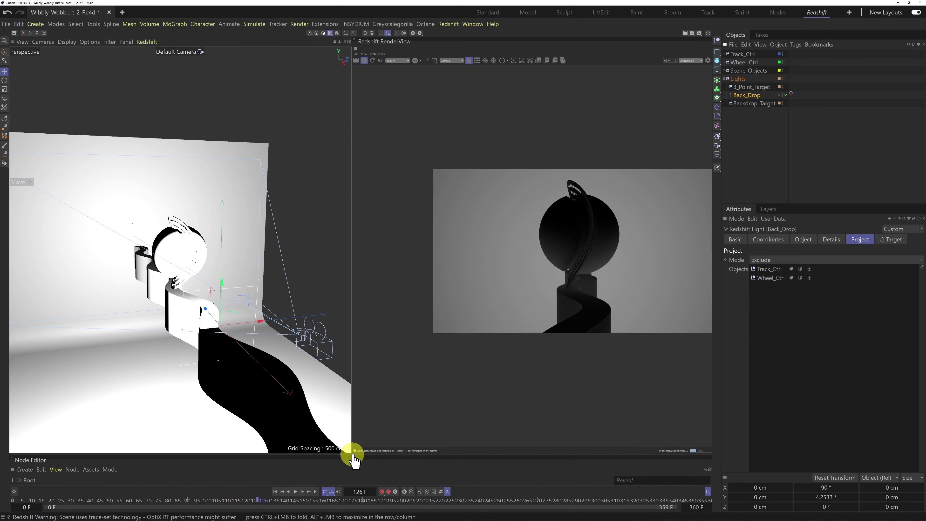
In the Top view, move the Back_Drop light beside the backdrop to about X -1503 cm, Z 1047 cm.
left_click(126, 42)
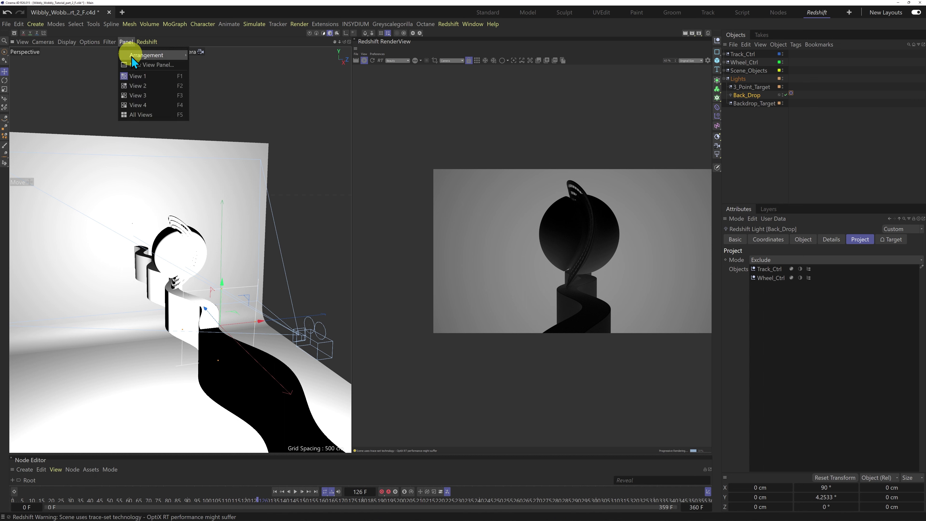
left_click(139, 87)
scroll(223, 256, "down", 2)
left_click_drag(351, 300, 458, 291)
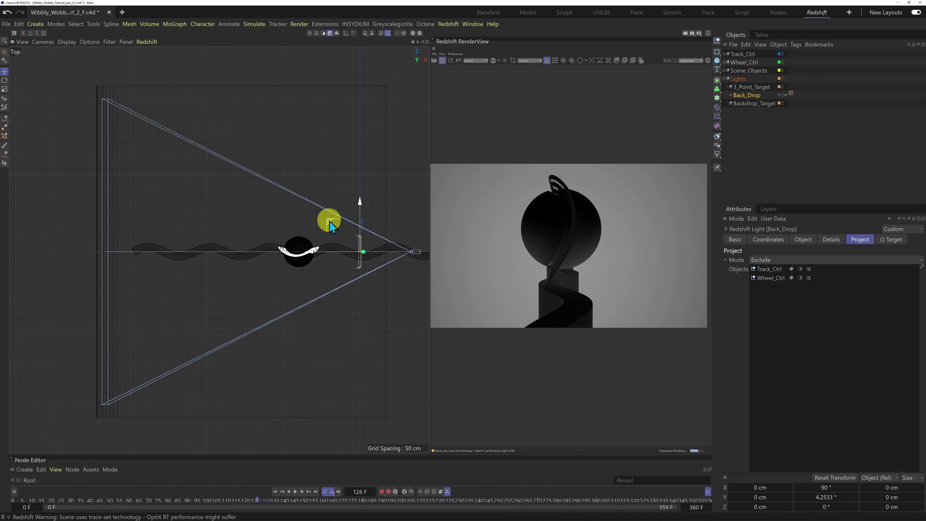
left_click_drag(327, 217, 100, 63)
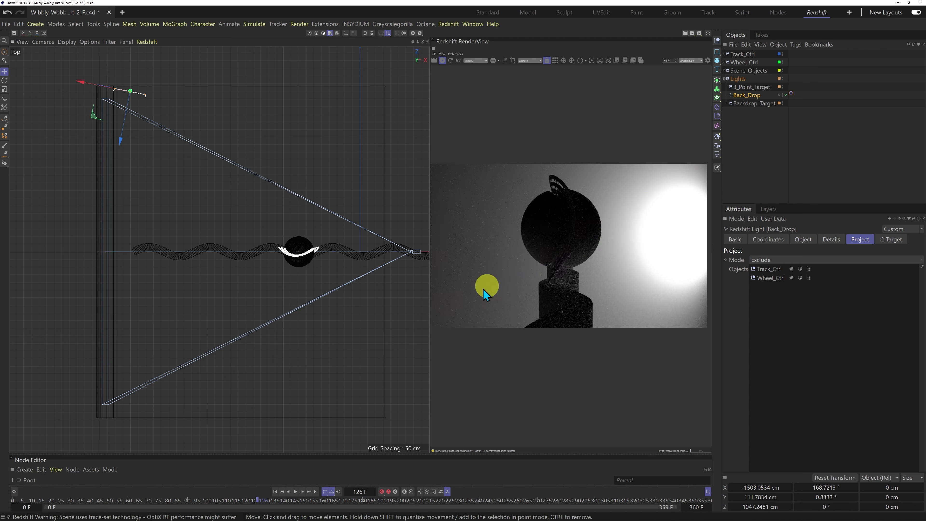
In the Right view, raise the Back_Drop light and pull it away from the backdrop, to about Y 977 cm and Z 1495 cm.
left_click(126, 42)
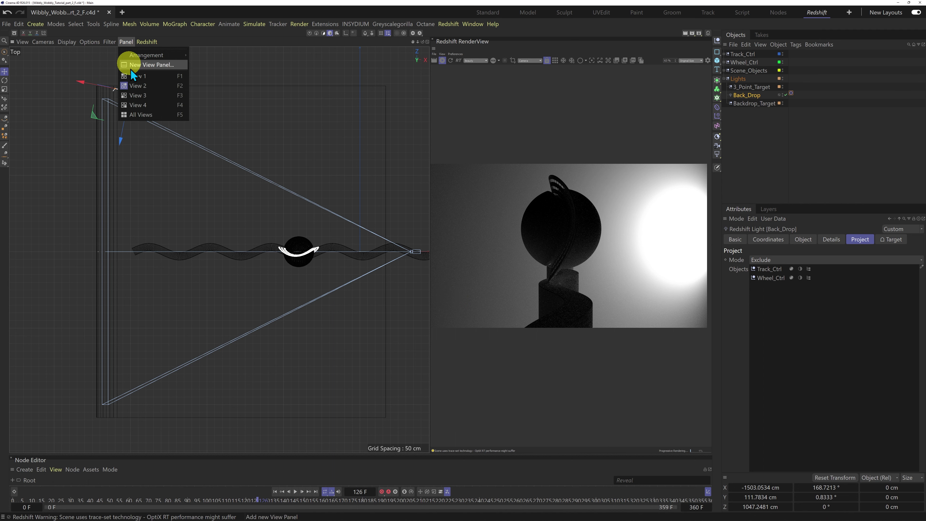
left_click(136, 95)
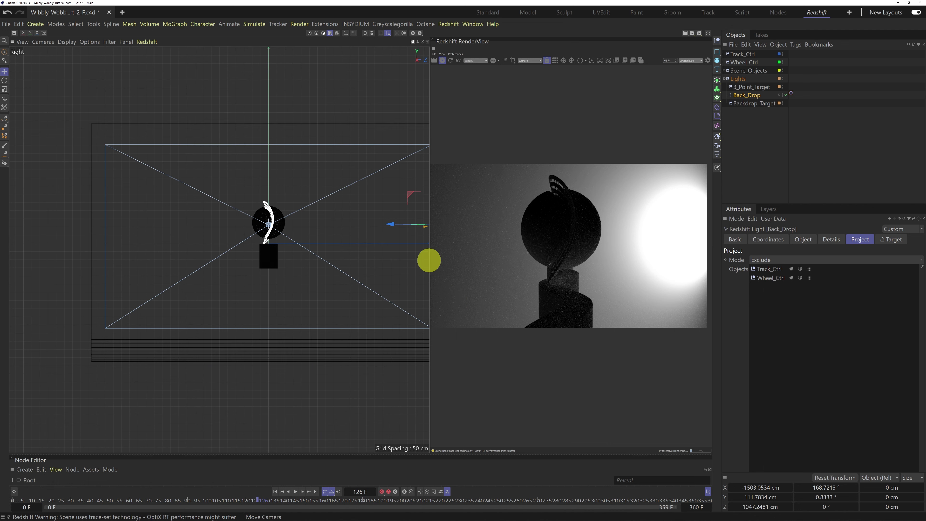
left_click_drag(413, 42, 412, 51)
left_click_drag(356, 185, 328, 84)
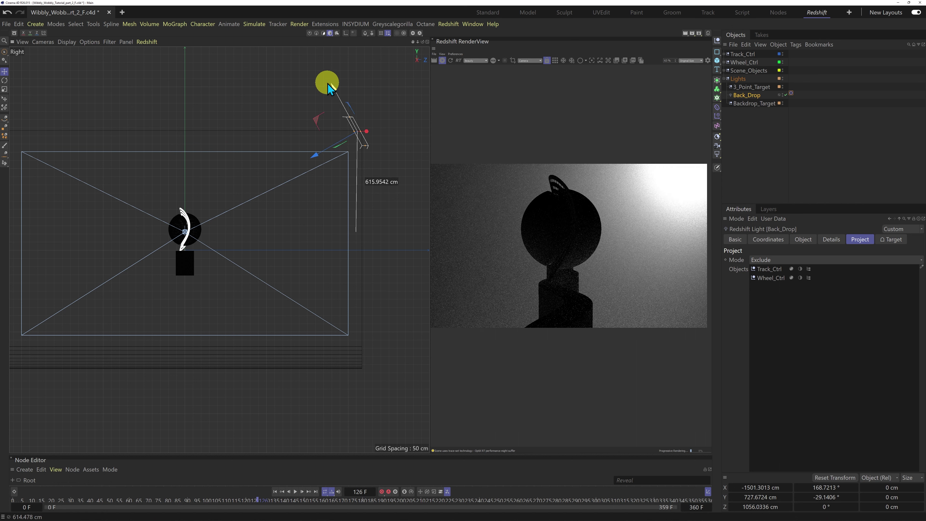
left_click_drag(313, 157, 385, 119)
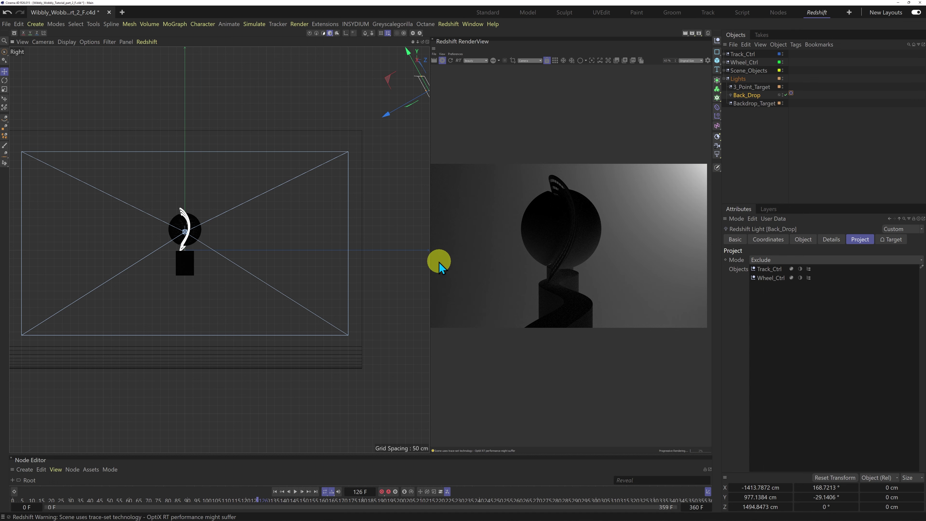
left_click_drag(430, 264, 382, 263)
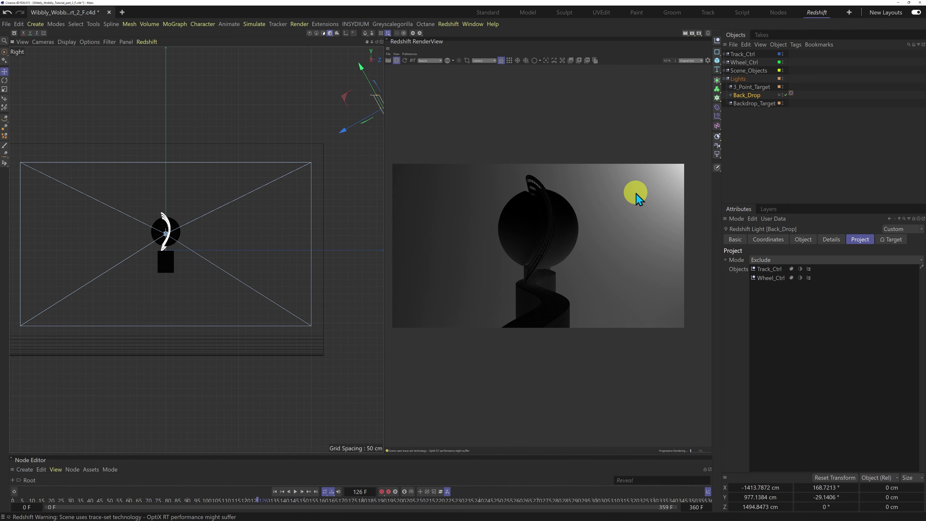
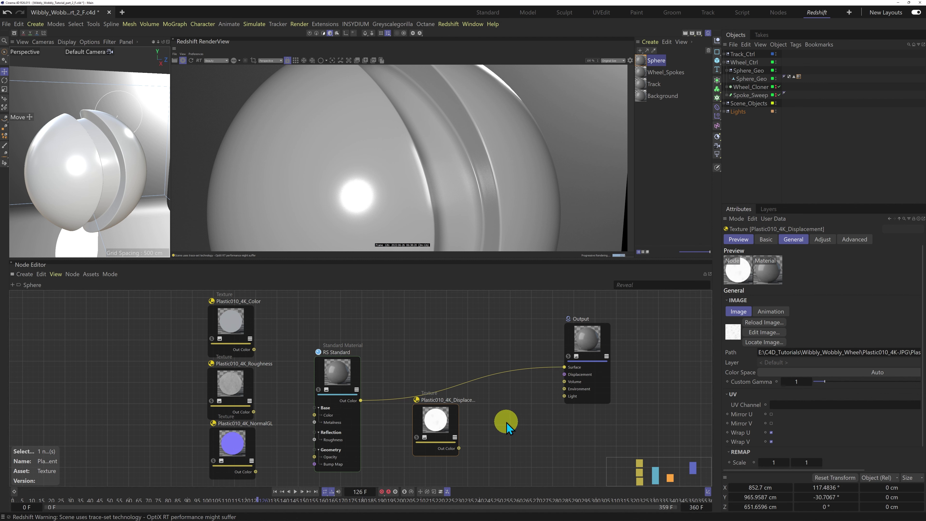
Add a Displacement node to the Sphere material graph and place it between the Plastic010_4K_Displacement texture and the Output node.
double_click(506, 424)
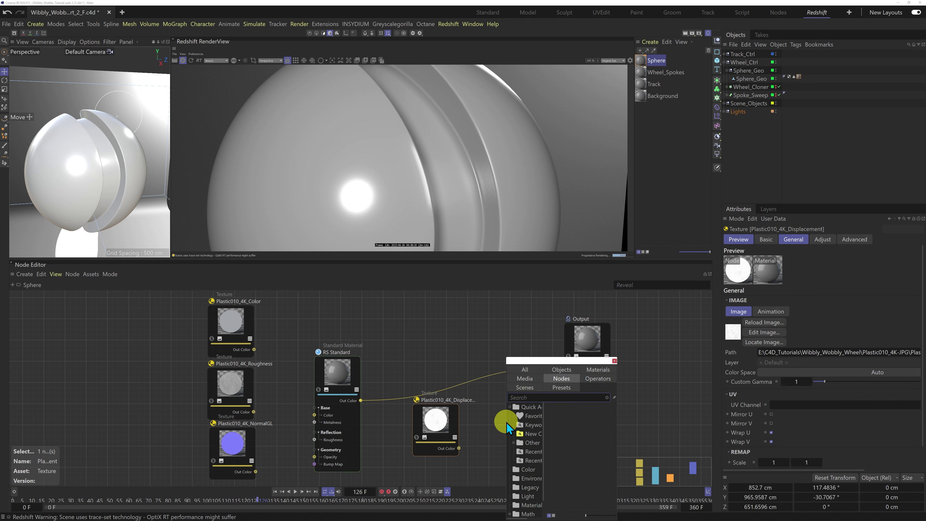
type("dis")
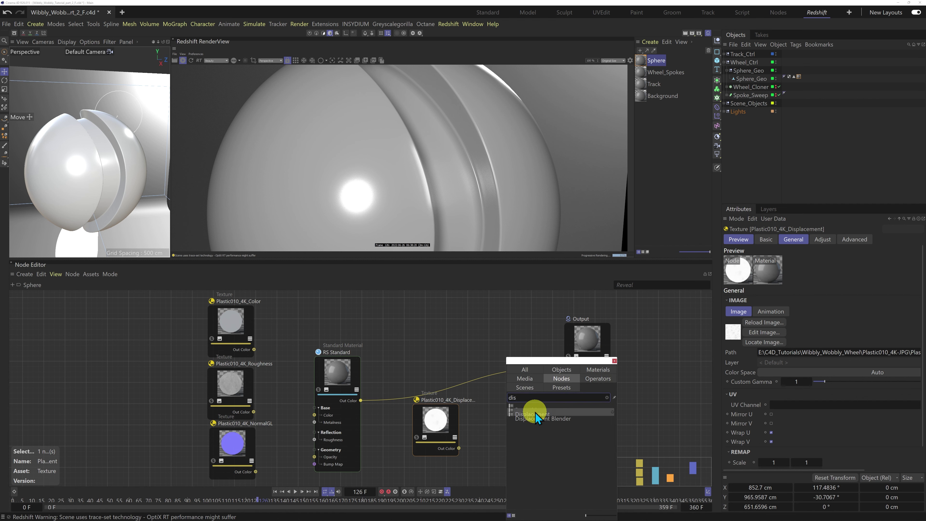
left_click_drag(536, 416, 455, 332)
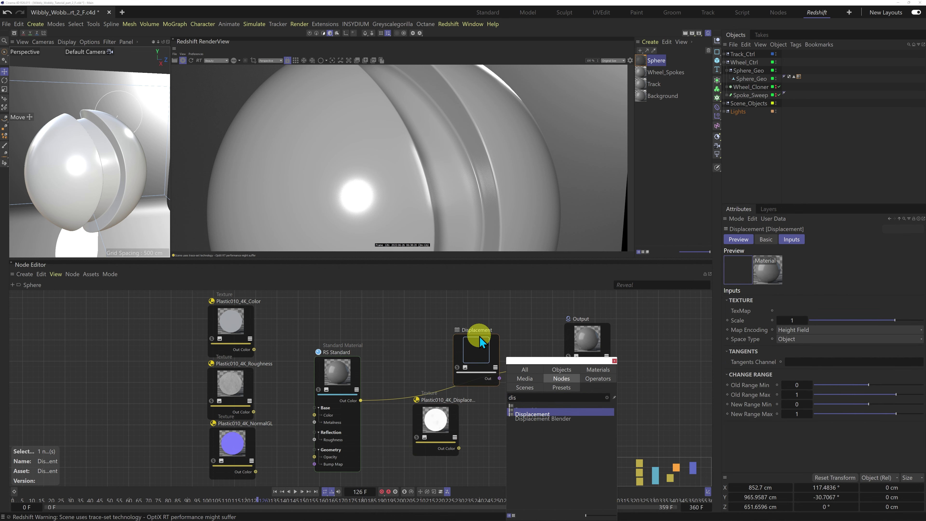
left_click(614, 361)
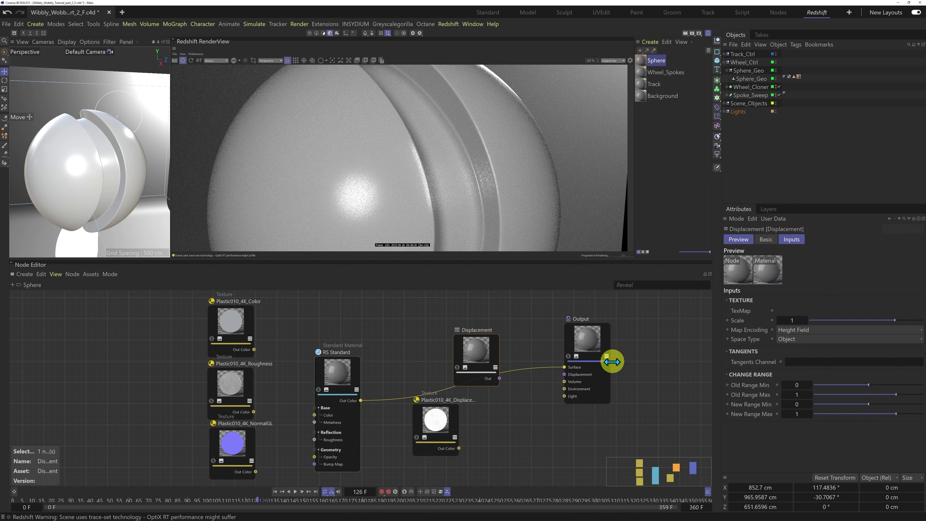
left_click_drag(470, 344, 497, 401)
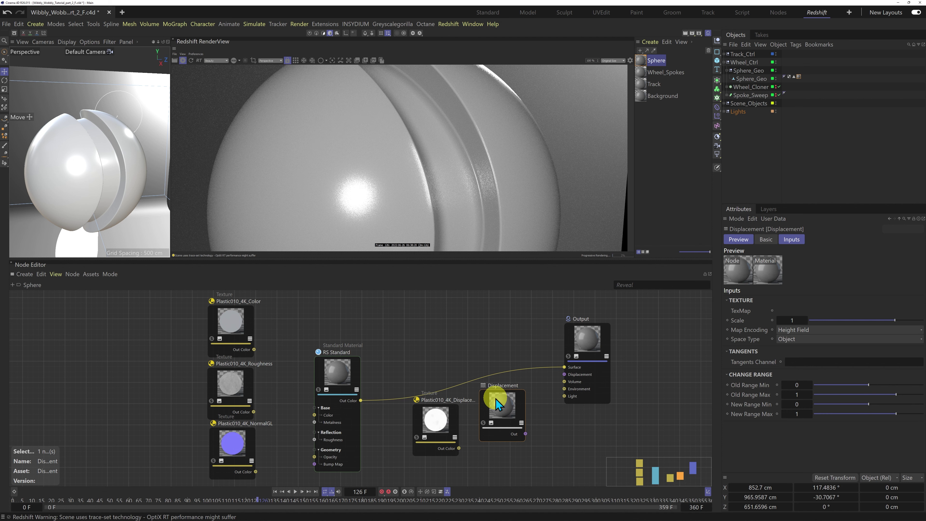
Connect the Plastic010_4K_Displacement texture to the Displacement node's TexMap, and that node's output to the Output node's Displacement input.
left_click_drag(442, 420, 584, 414)
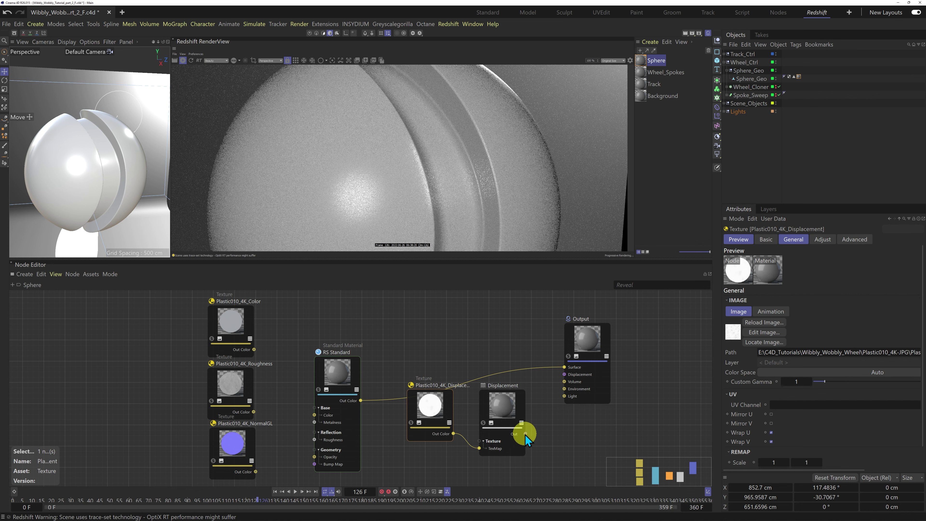
left_click_drag(525, 434, 566, 376)
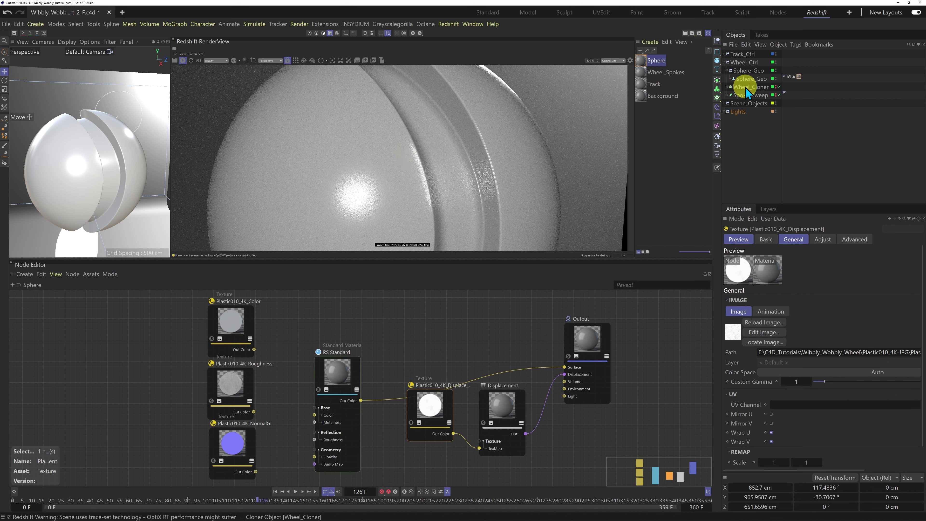
Add a Redshift Object render tag to the Sphere_Geo polygon object inside Wheel_Ctrl.
left_click(725, 62)
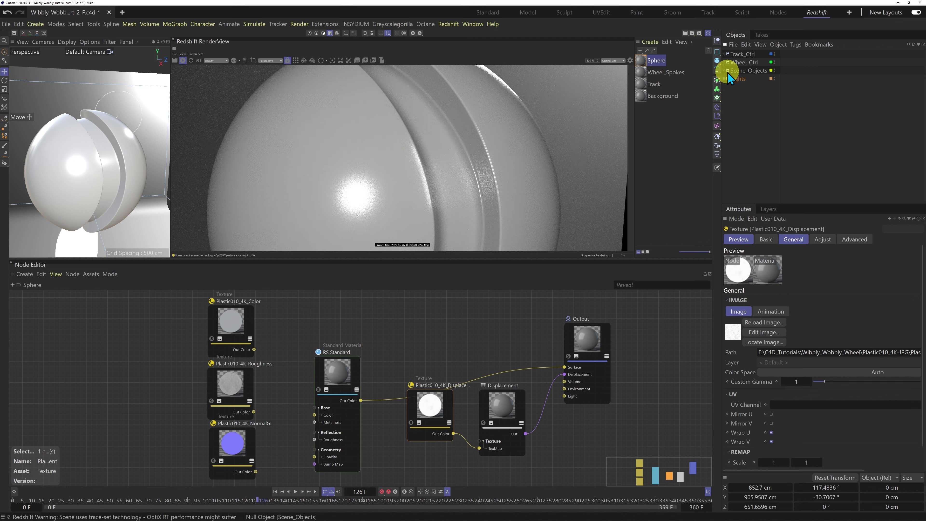
left_click(725, 62)
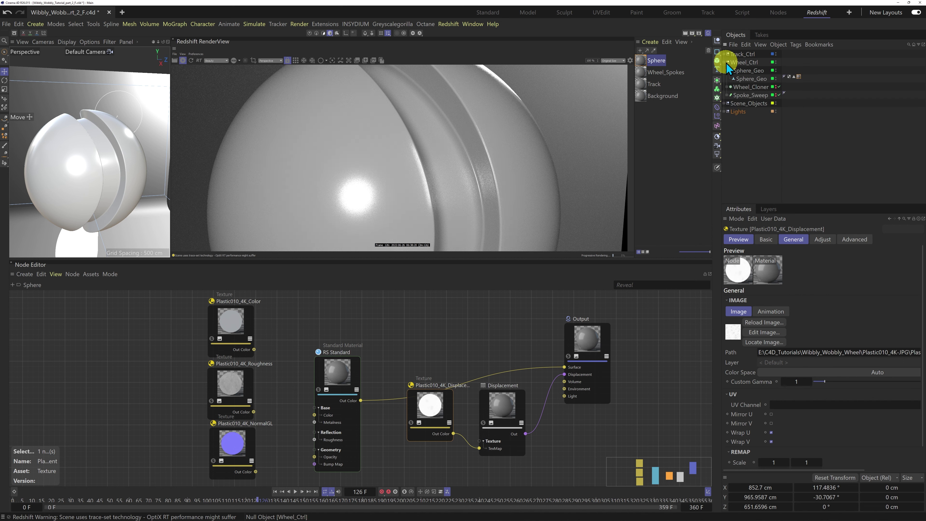
right_click(759, 78)
mouse_move(793, 142)
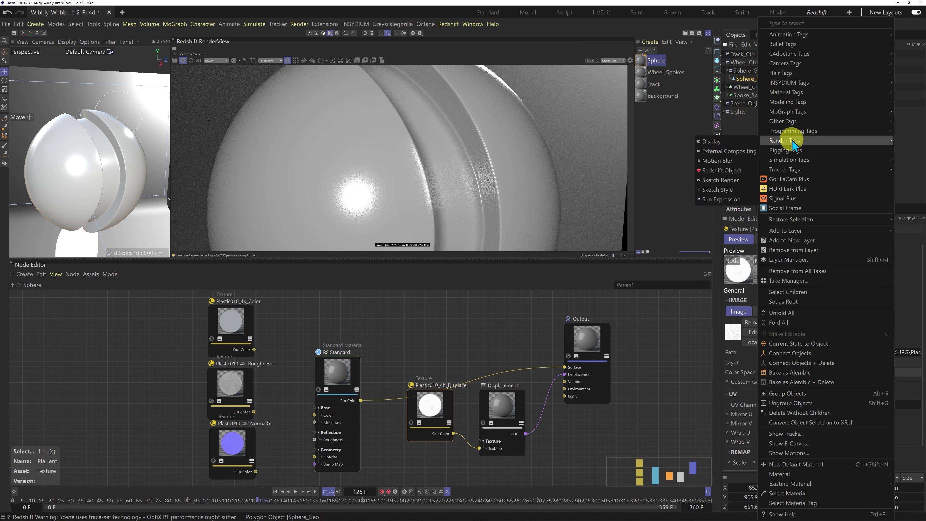
left_click(717, 171)
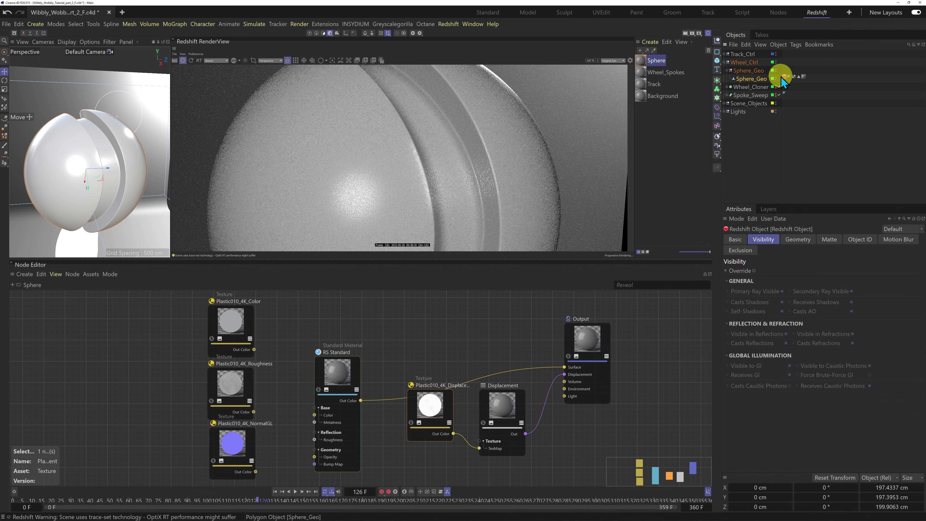
Turn on the geometry override in the Redshift Object tag and enable displacement.
left_click(798, 242)
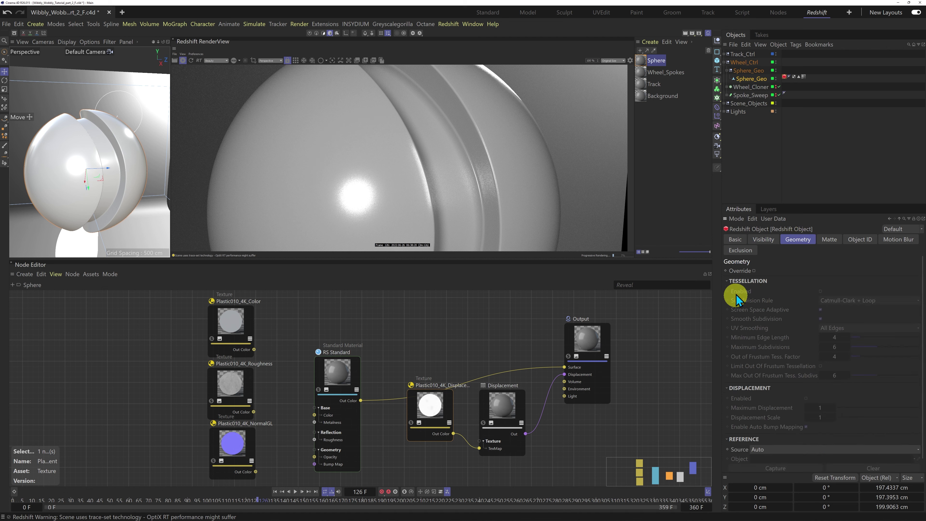
left_click(729, 282)
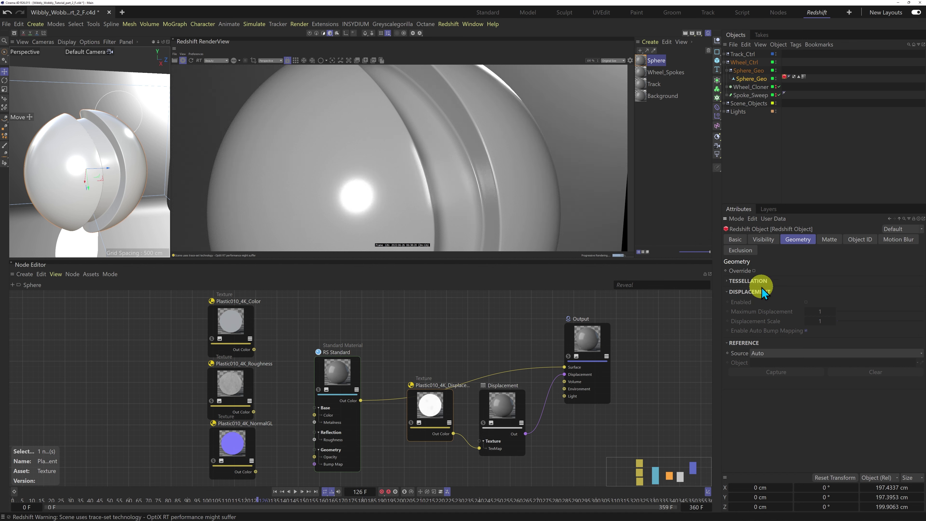
left_click(753, 271)
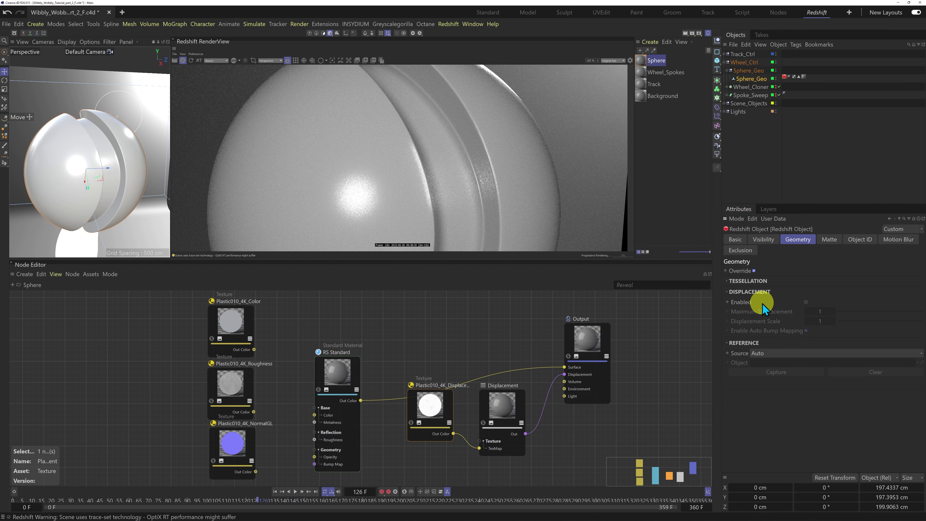
left_click(806, 303)
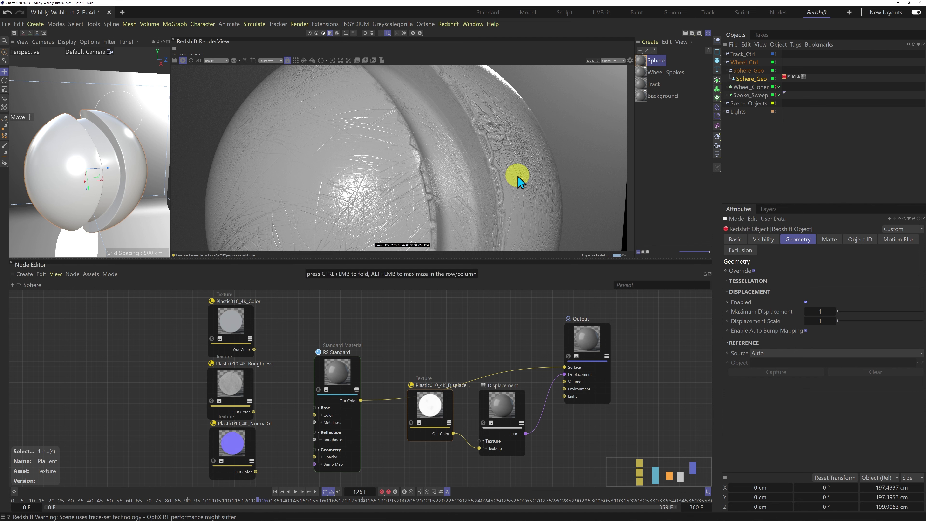
Add a TriPlanar node to the Sphere material graph and place it between the texture nodes and RS Standard.
left_click(804, 77)
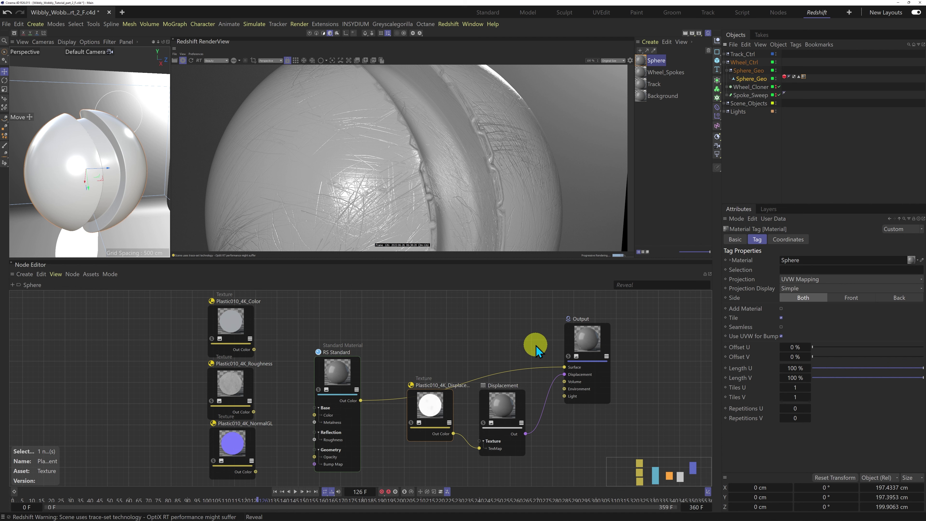
double_click(489, 339)
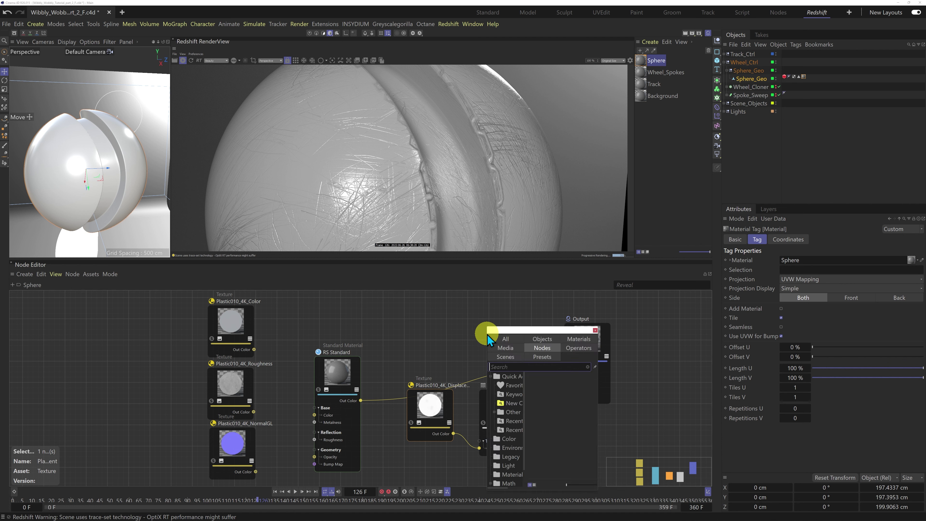
type("tr")
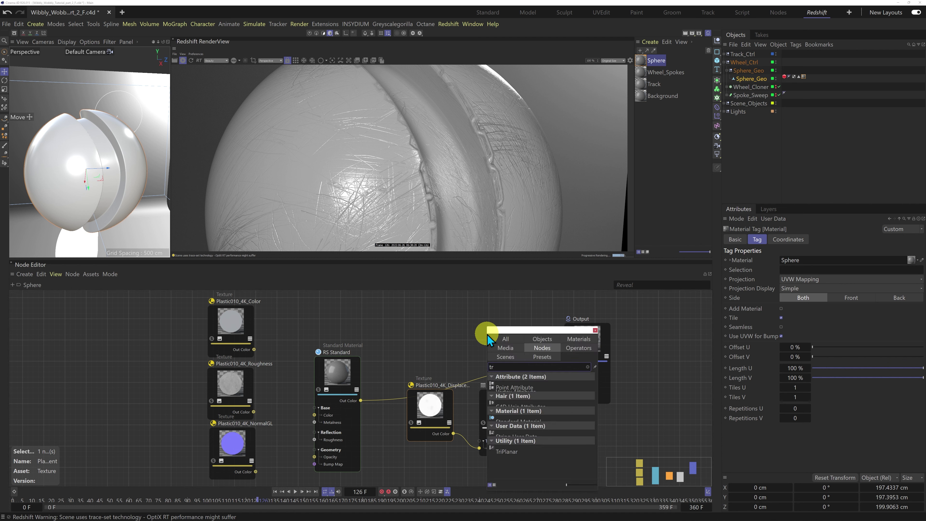
type("i")
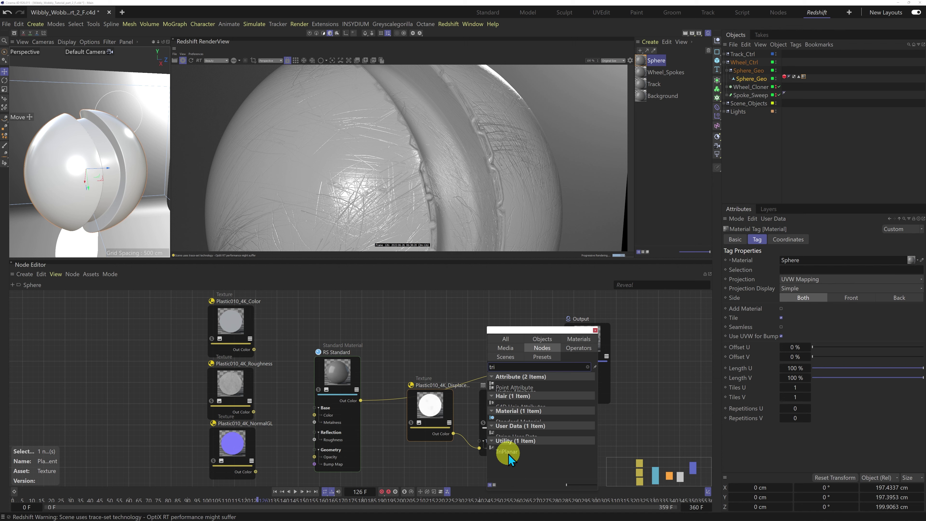
left_click_drag(507, 451, 432, 353)
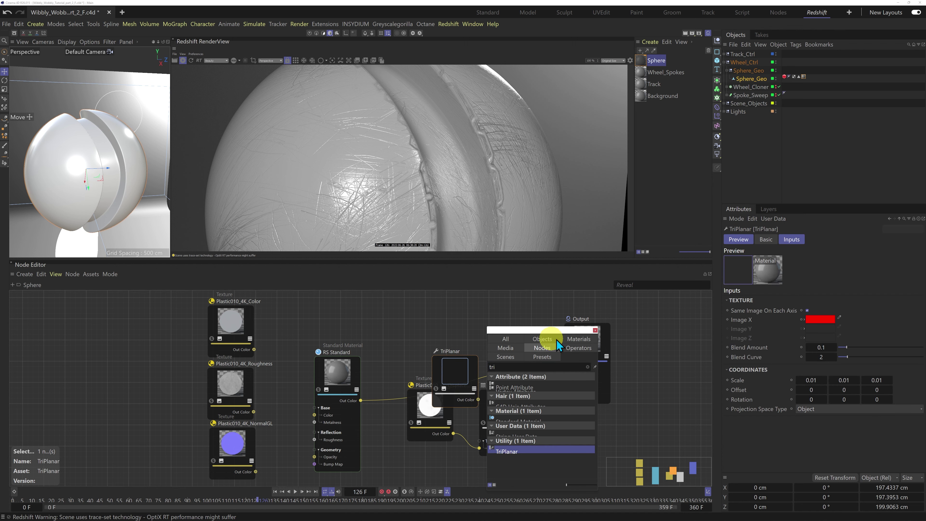
left_click(473, 325)
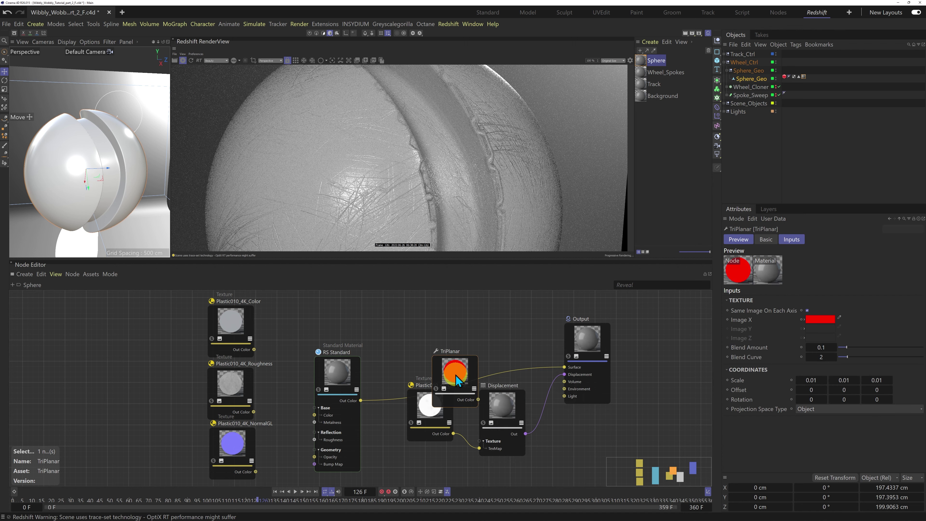
left_click_drag(458, 382, 413, 337)
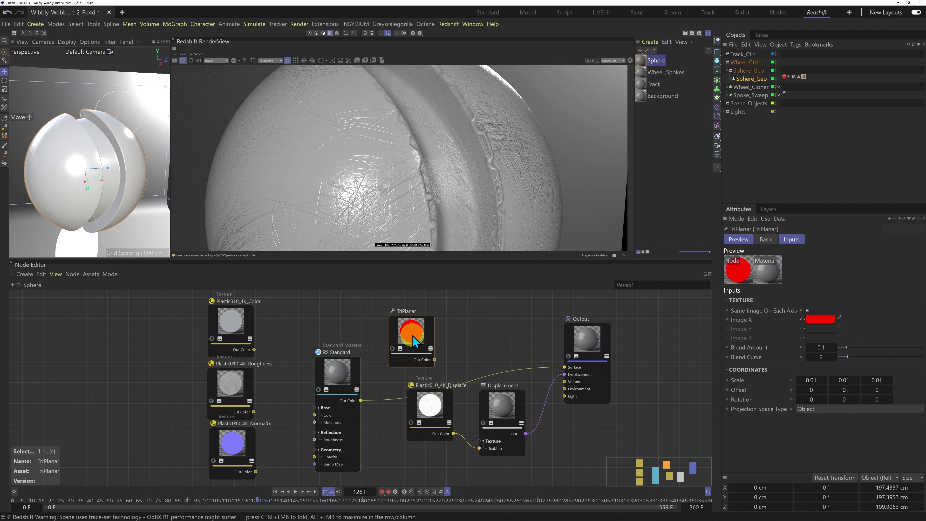
left_click_drag(416, 341, 304, 329)
left_click_drag(341, 370, 368, 318)
left_click_drag(309, 332, 309, 333)
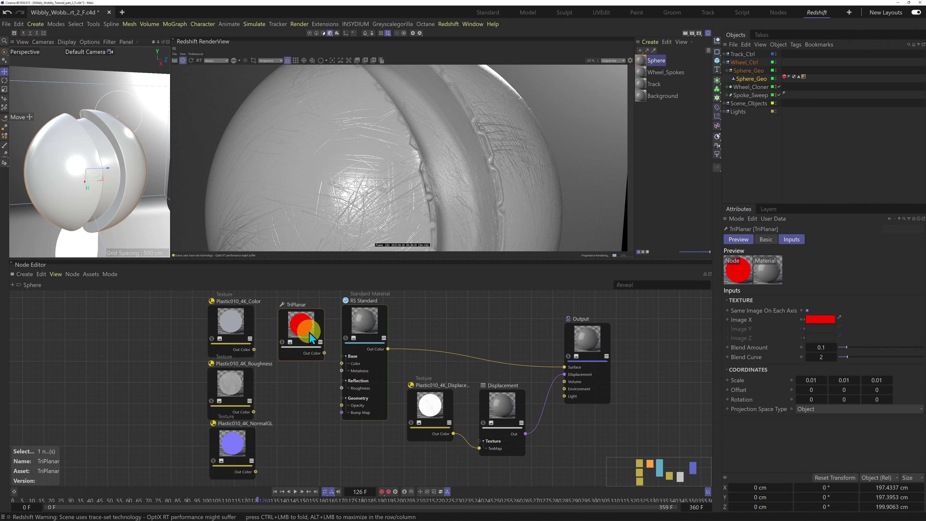
Disconnect the Displacement node from the Output and connect the TriPlanar output to the RS Standard Color input.
left_click(553, 427)
left_click(544, 403)
key("Delete")
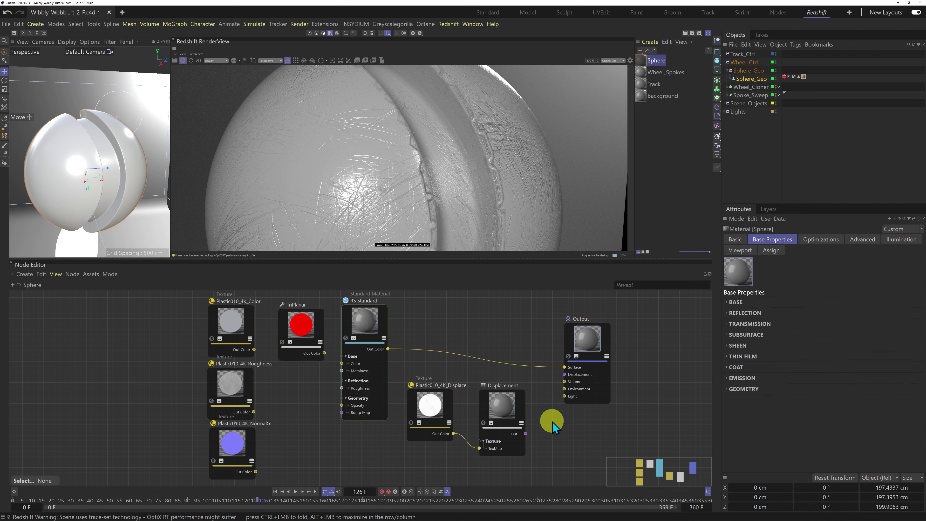
left_click_drag(312, 356, 336, 365)
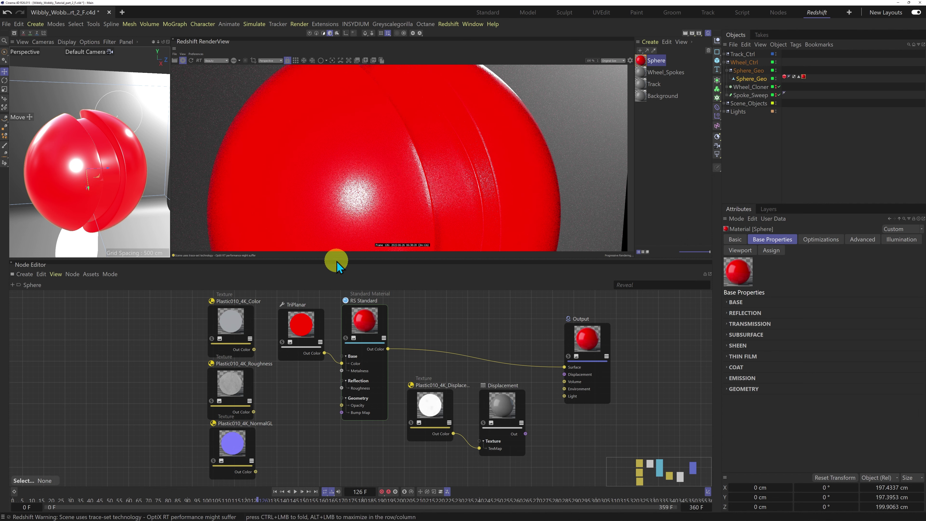
Turn off Same Image On Each Axis for the TriPlanar node and raise its Blend Amount to 1.
left_click(299, 335)
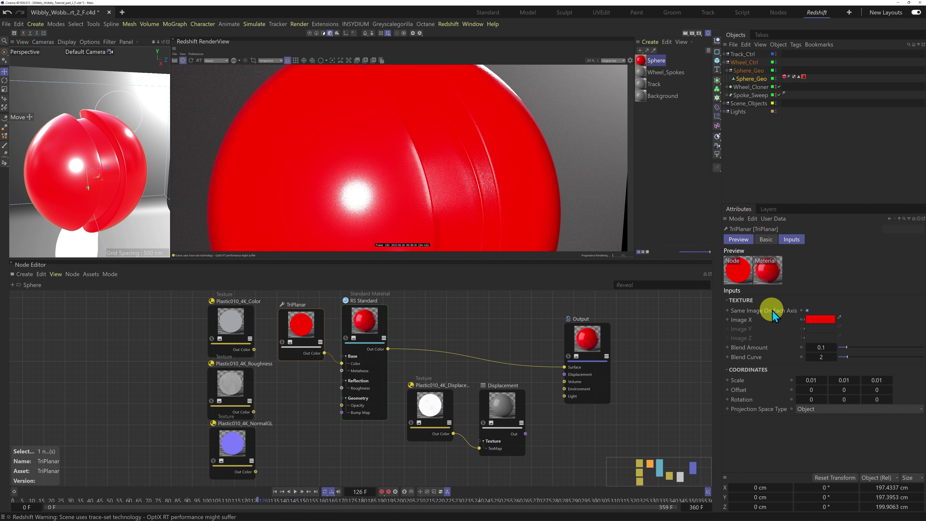
left_click(807, 311)
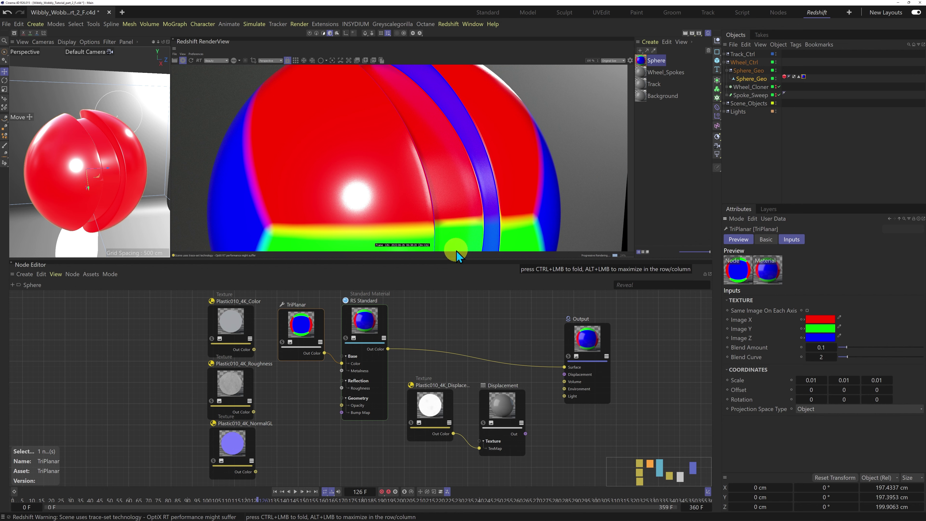
left_click_drag(459, 259, 459, 349)
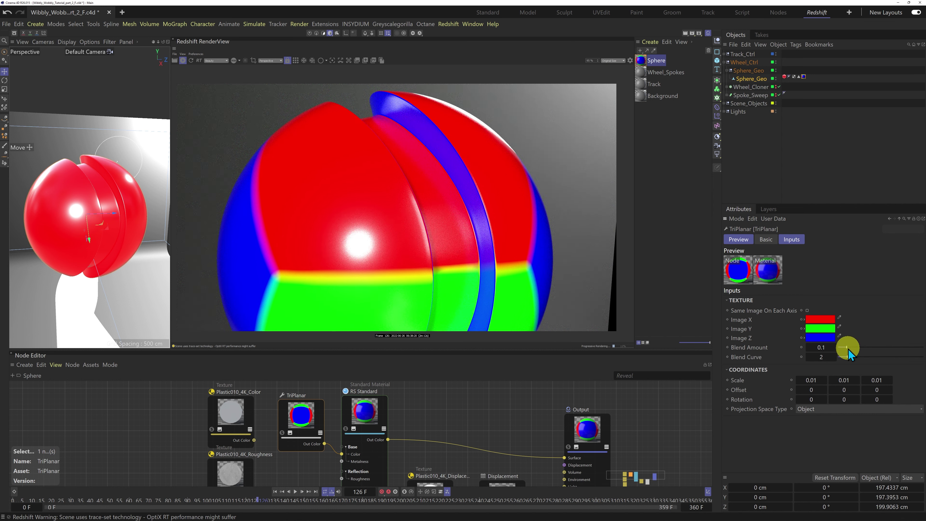
left_click_drag(849, 354, 921, 345)
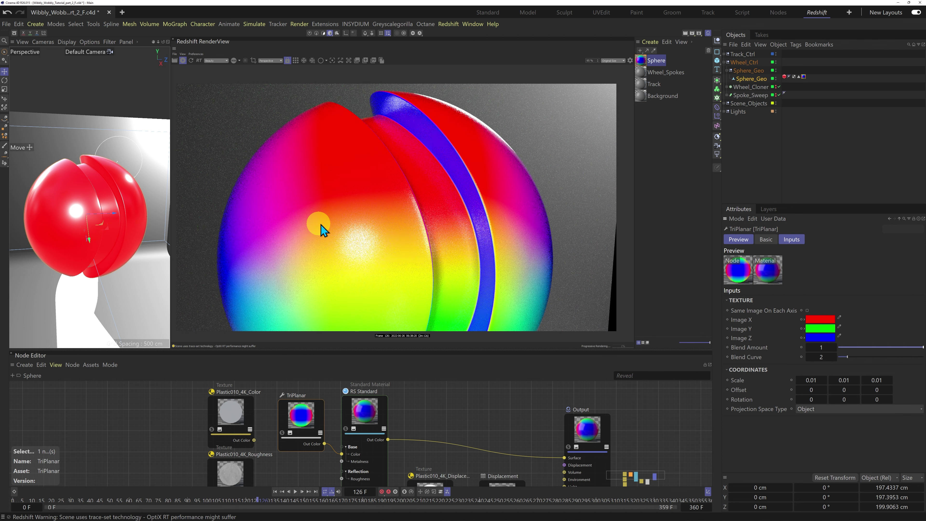
Set the TriPlanar node's Blend Amount to 0.
left_click(821, 348)
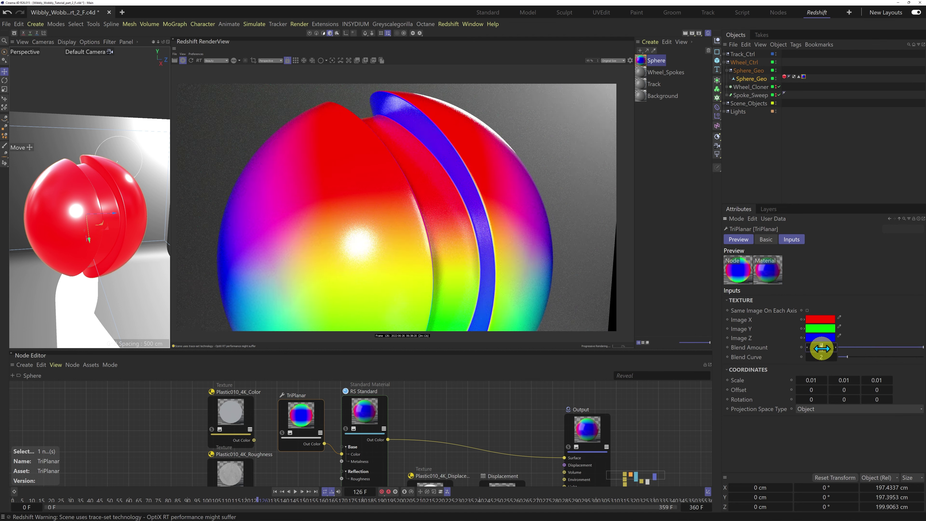
left_click_drag(821, 348, 821, 349)
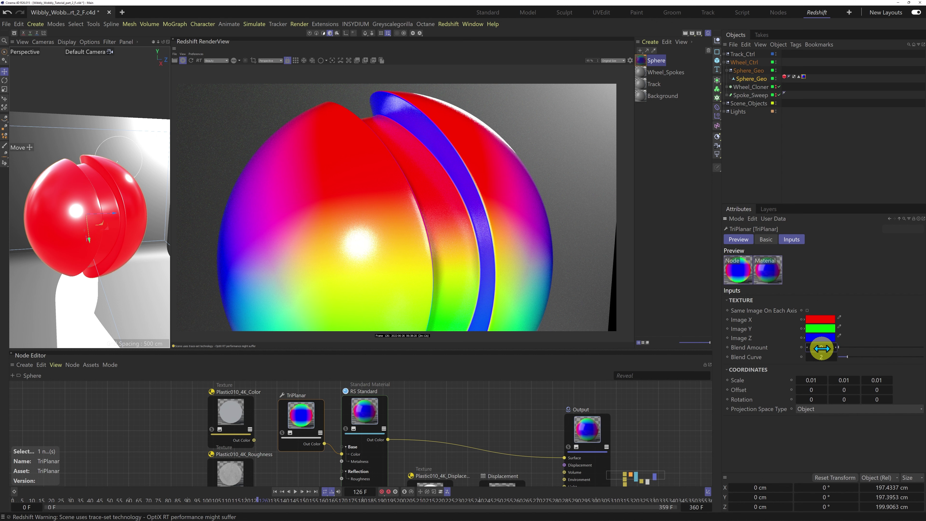
left_click_drag(821, 349, 820, 349)
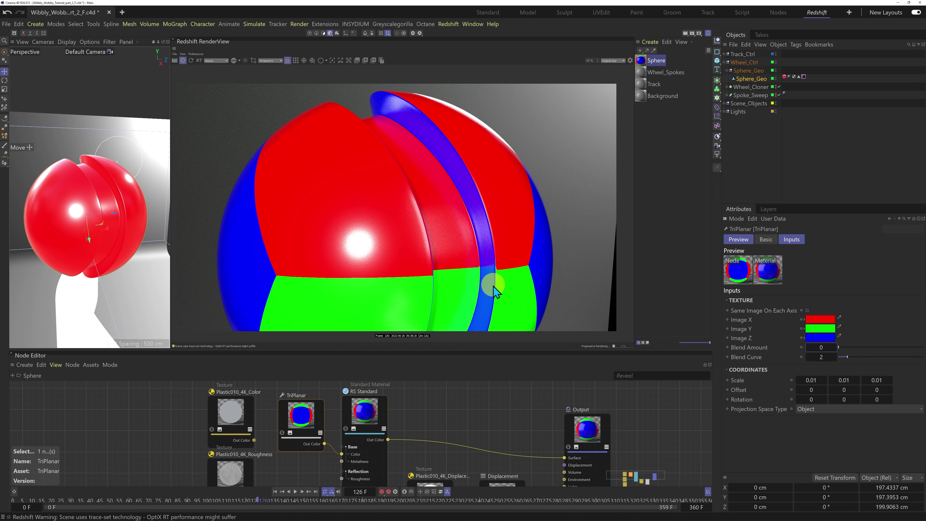
left_click_drag(463, 351, 469, 272)
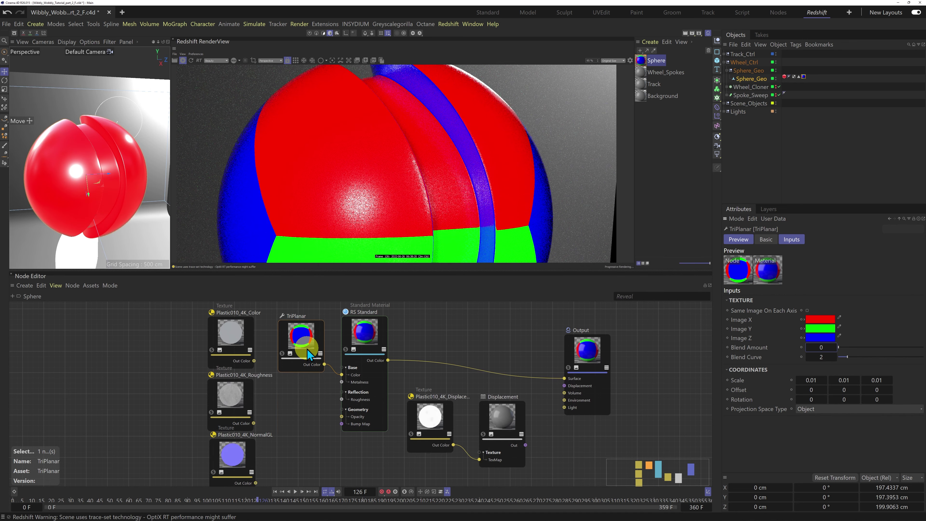
Disconnect TriPlanar from RS Standard and place it between the Plastic010_4K_Displacement texture and the Displacement node.
left_click(330, 374)
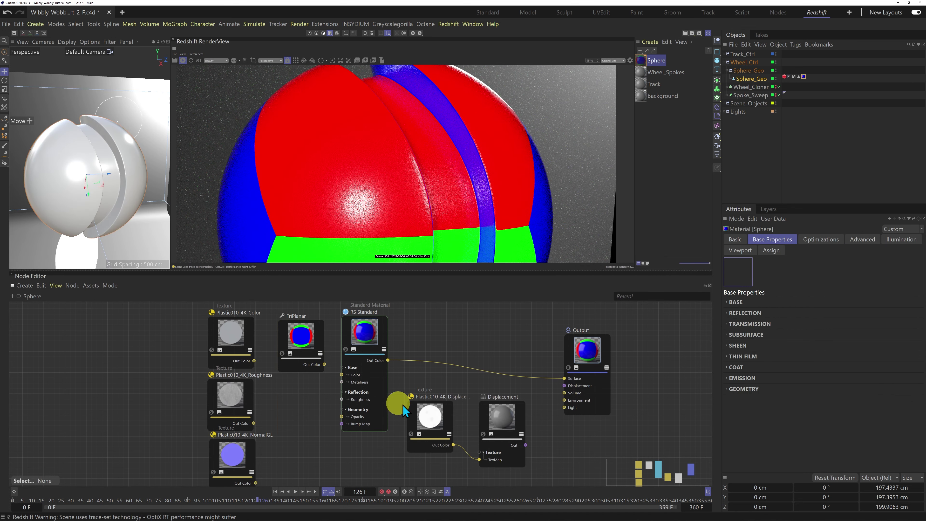
left_click_drag(511, 422, 540, 418)
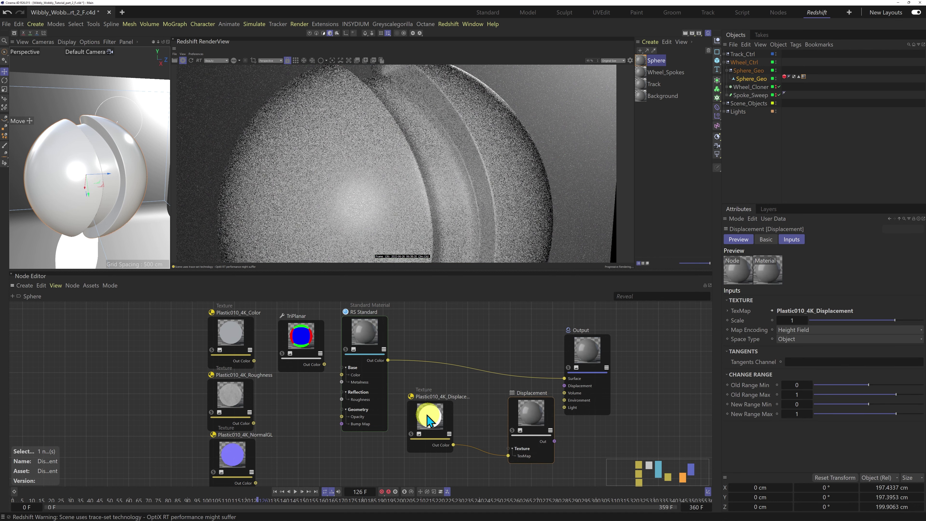
left_click_drag(428, 420, 414, 423)
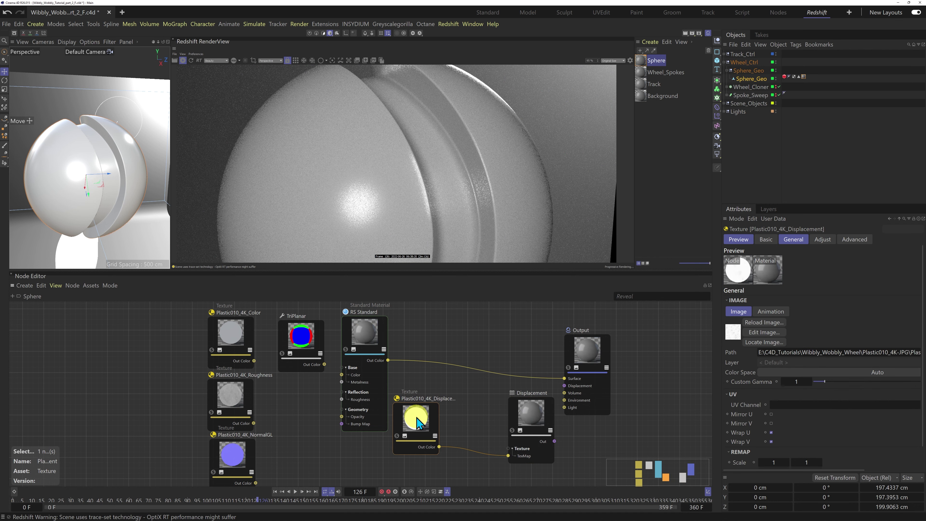
left_click_drag(304, 337, 476, 415)
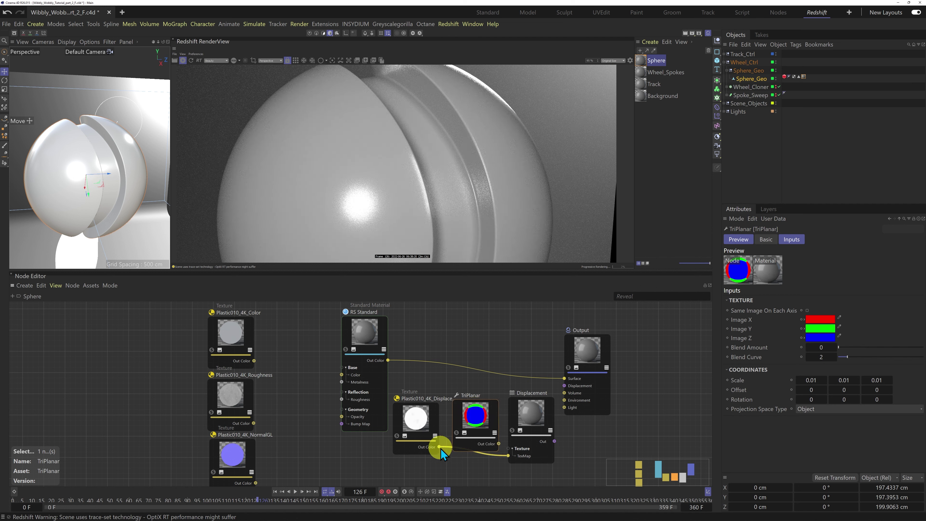
Route the Plastic010_4K_Displacement texture through TriPlanar's Image X into the Displacement TexMap, with Same Image On Each Axis turned on.
left_click_drag(441, 452, 552, 438)
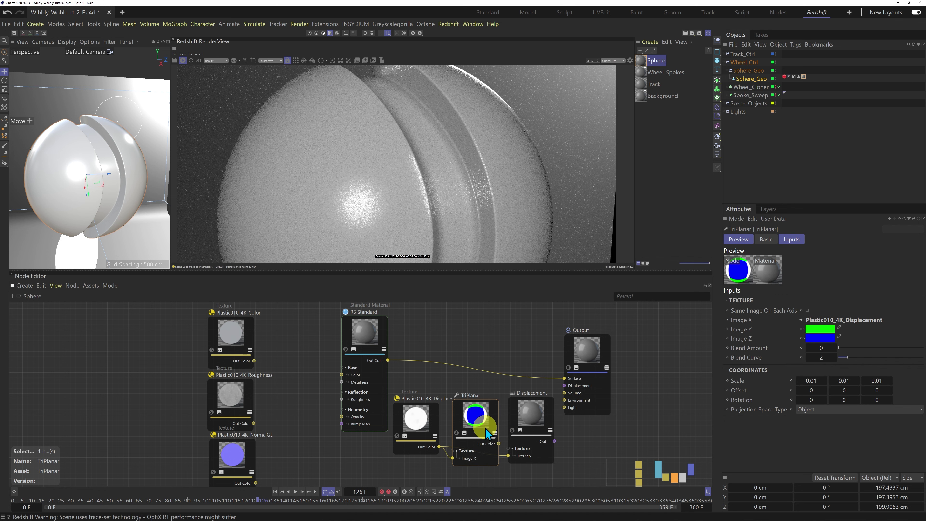
left_click(807, 311)
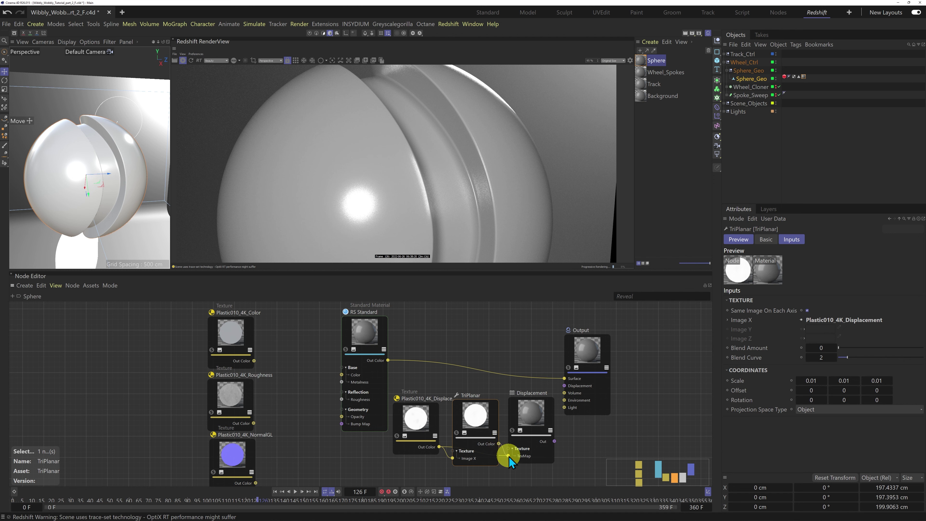
left_click_drag(510, 459, 508, 455)
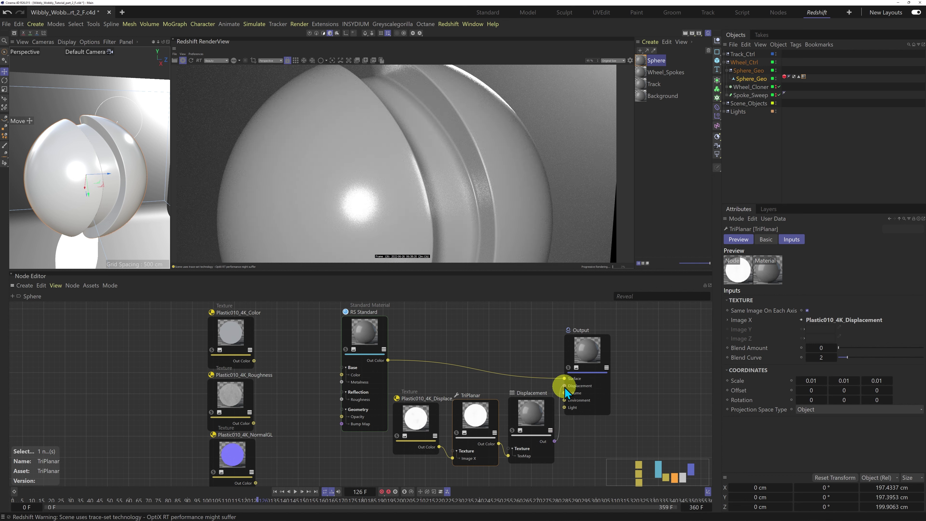
Connect the Displacement node to the Output's Displacement port and set the TriPlanar Blend Amount to 0.4.
left_click_drag(565, 389, 564, 386)
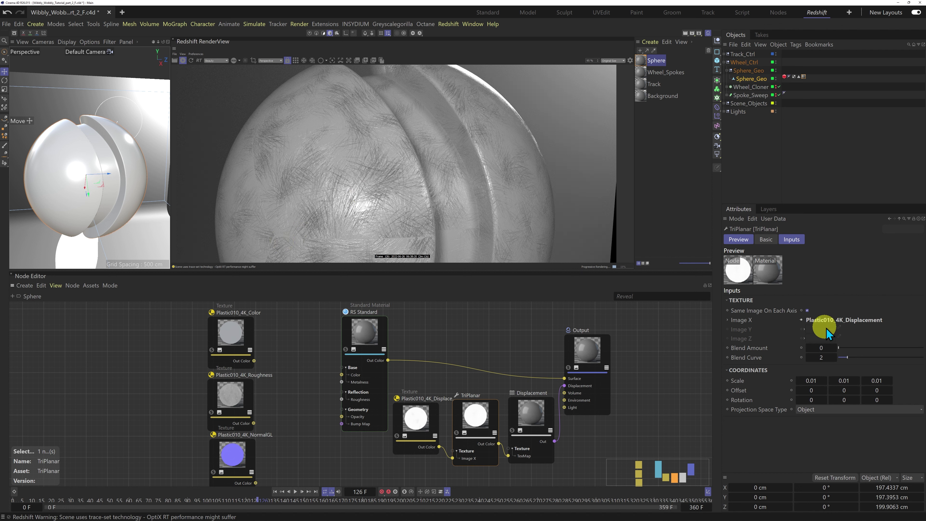
left_click(823, 347)
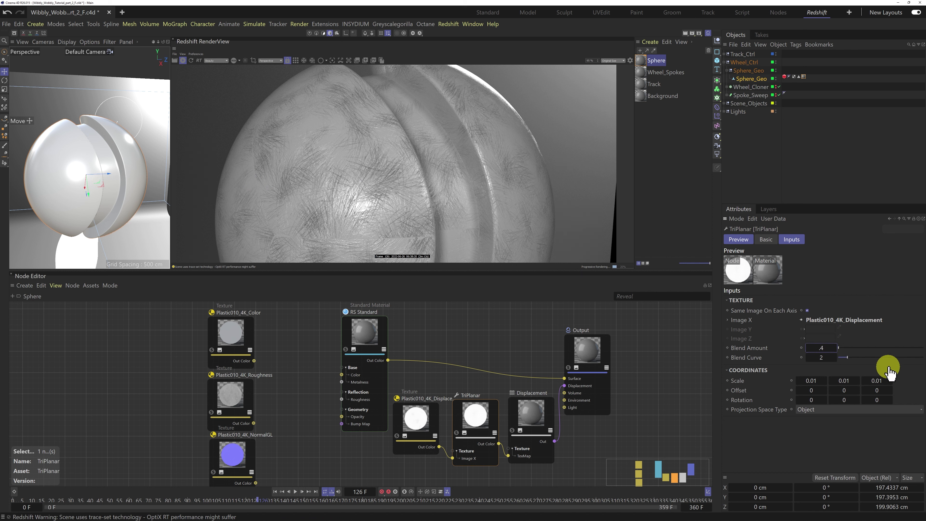
key("Return")
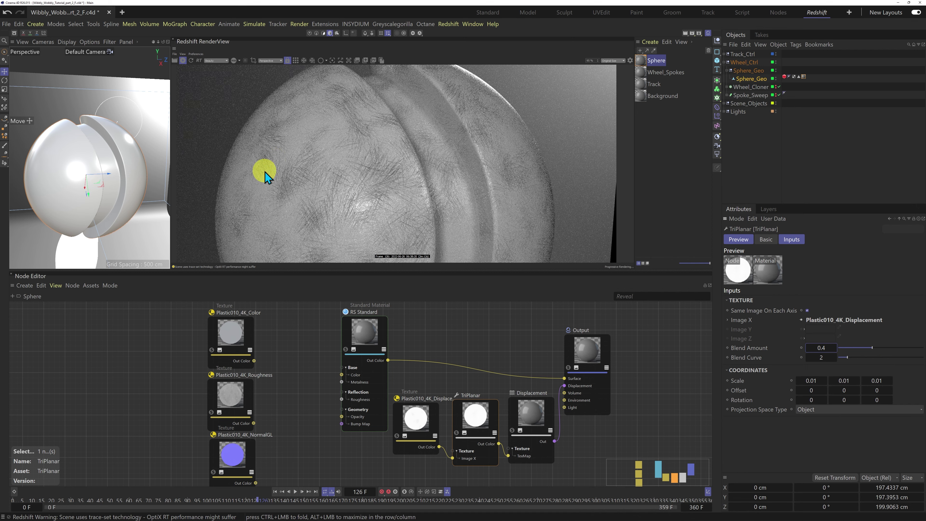
Set the Displacement Scale in Sphere_Geo's Redshift Object tag to 0.04.
left_click_drag(154, 42, 179, 234)
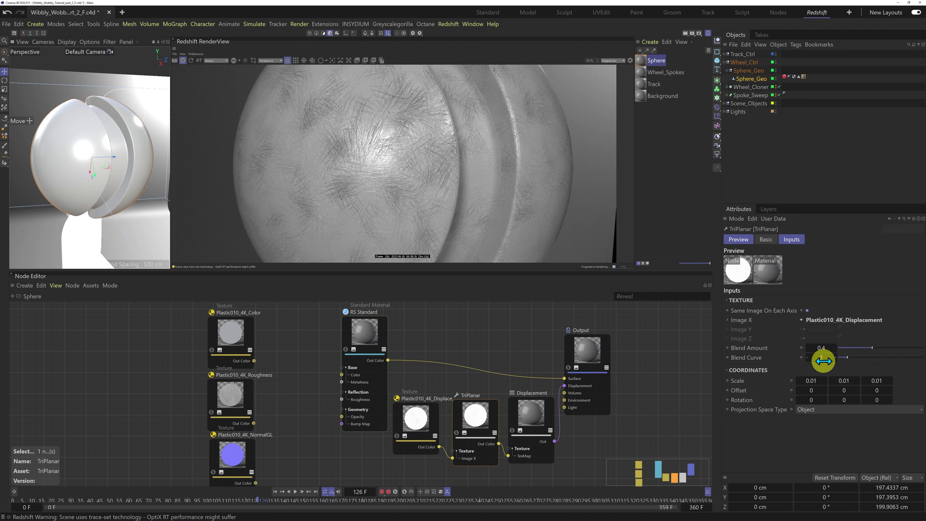
left_click(784, 77)
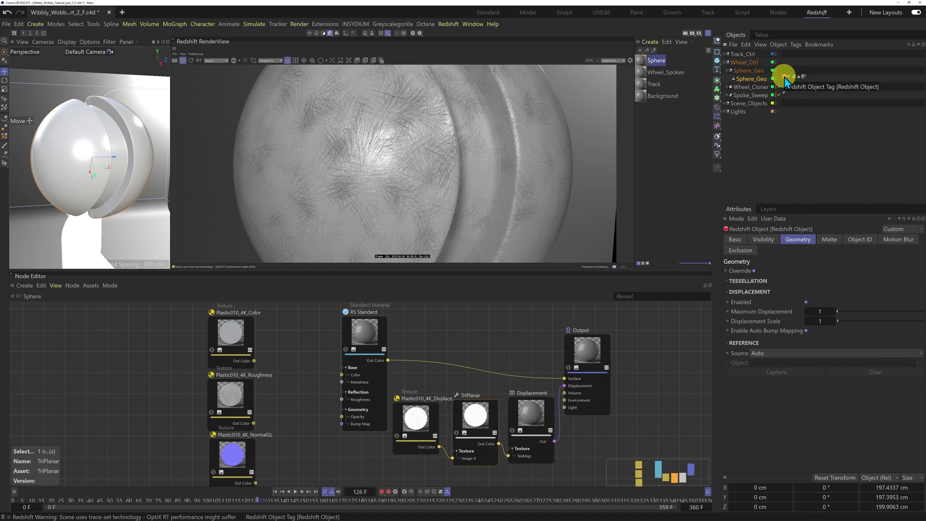
double_click(829, 325)
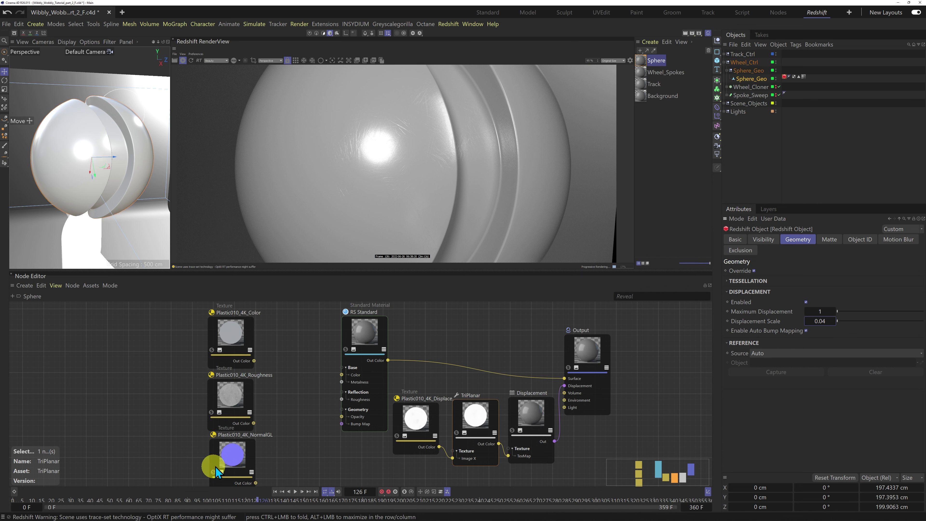
Disconnect Displacement from Output and place a TriPlanar copy beside each of the Color, Roughness and NormalGL textures.
left_click(561, 425)
key("Delete")
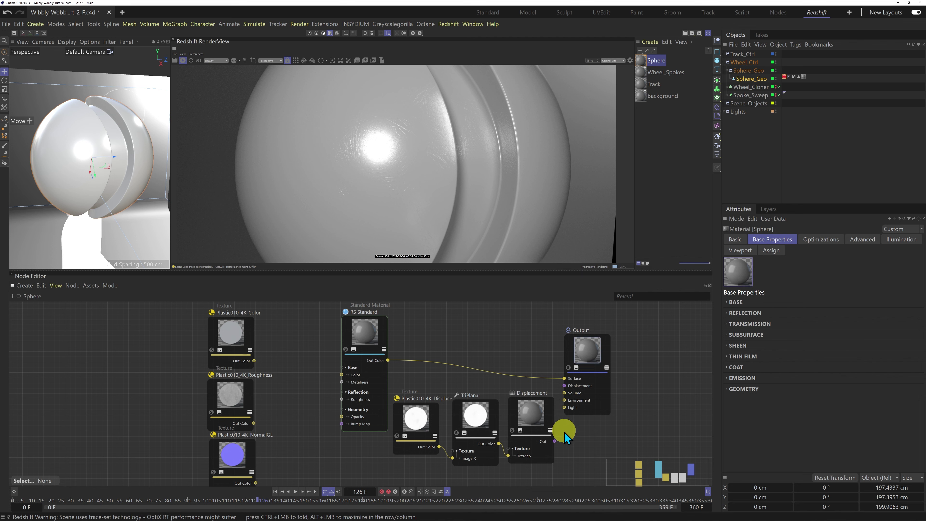
left_click_drag(403, 375, 554, 457)
left_click_drag(526, 414, 298, 450)
left_click(602, 452)
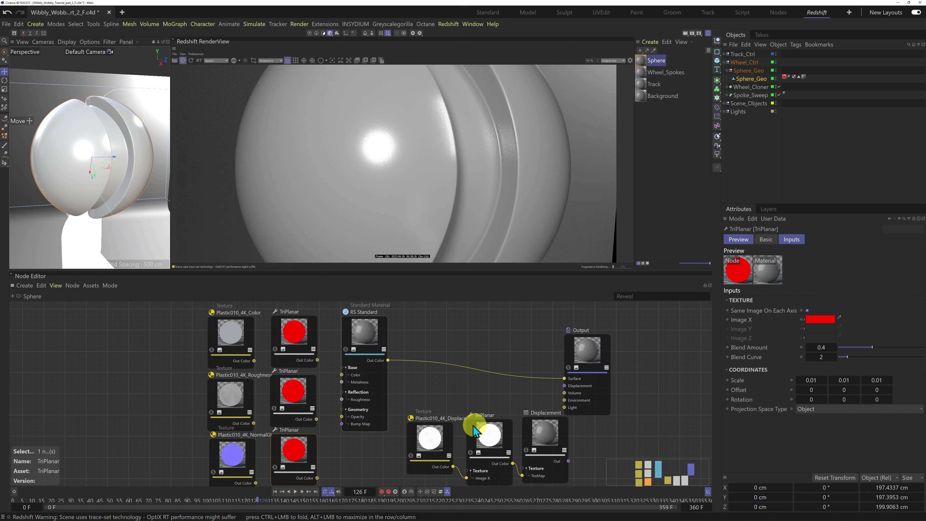
Delete the Plastic010_4K_Displacement, TriPlanar and Displacement chain, and move RS Standard closer to the Output node.
left_click_drag(399, 430, 601, 477)
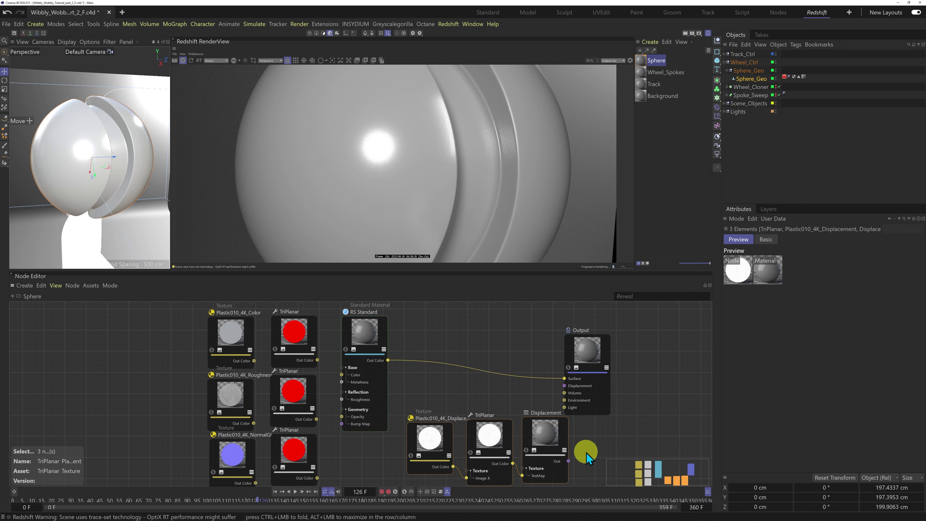
key("Delete")
left_click_drag(373, 329, 421, 332)
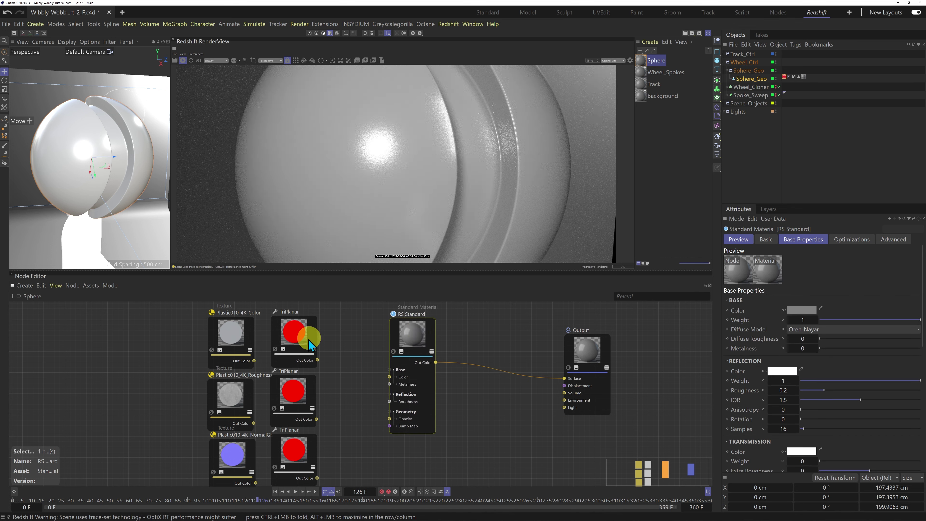
Set the Plastic010_4K_Color texture's Color Space to sRGB.
left_click(232, 332)
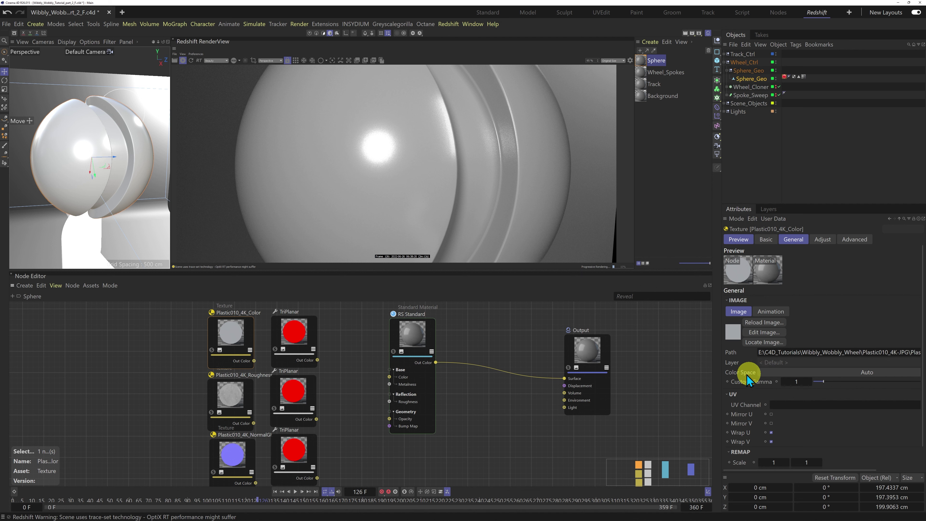
left_click(835, 372)
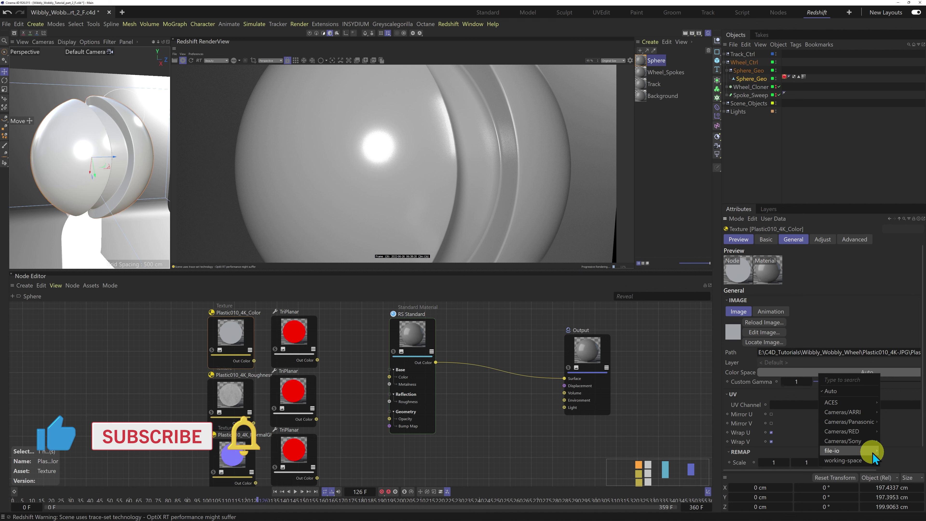
mouse_move(846, 451)
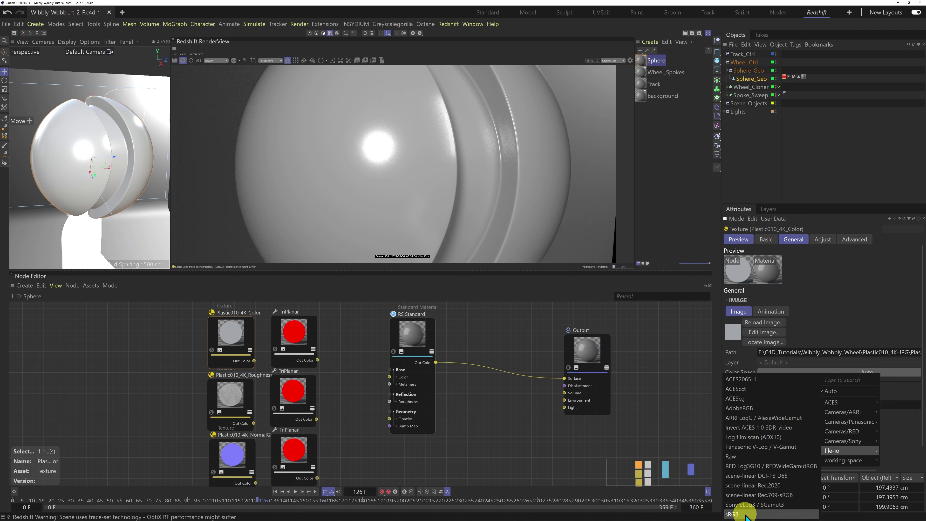
left_click(733, 514)
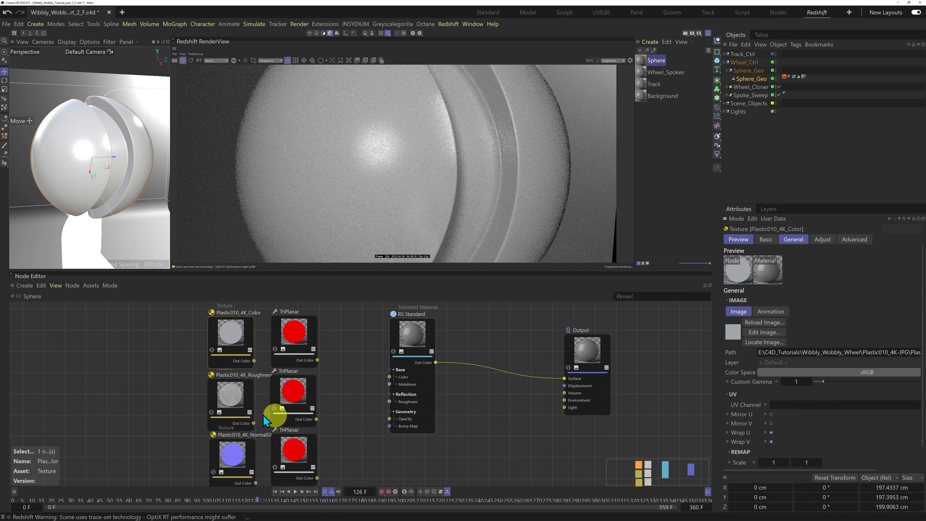
Set the Color Space of the Plastic010_4K_Roughness and Plastic010_4K_NormalGL textures to Raw.
left_click(229, 399)
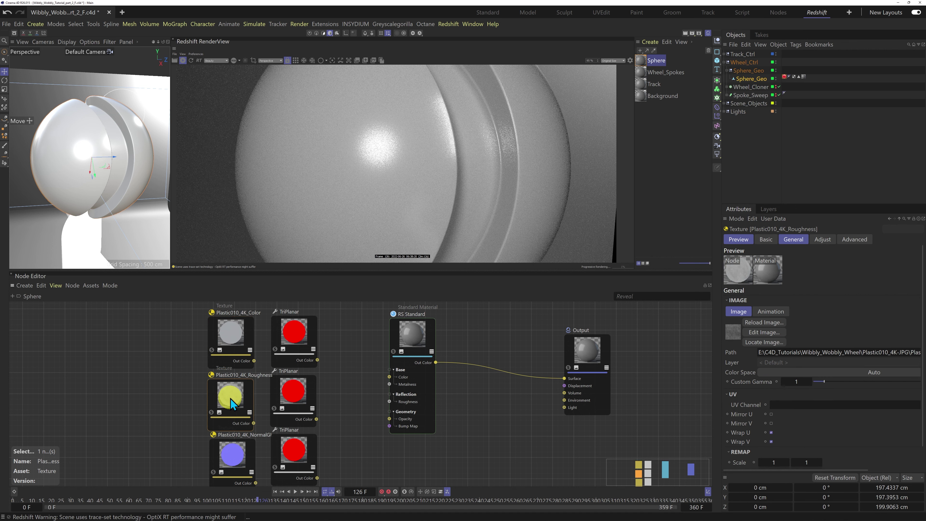
left_click(796, 373)
mouse_move(793, 446)
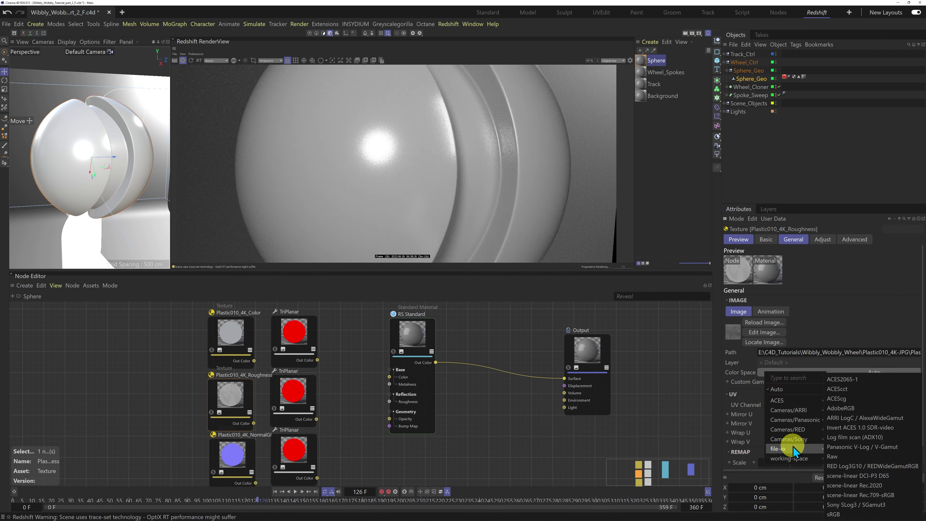
left_click(839, 456)
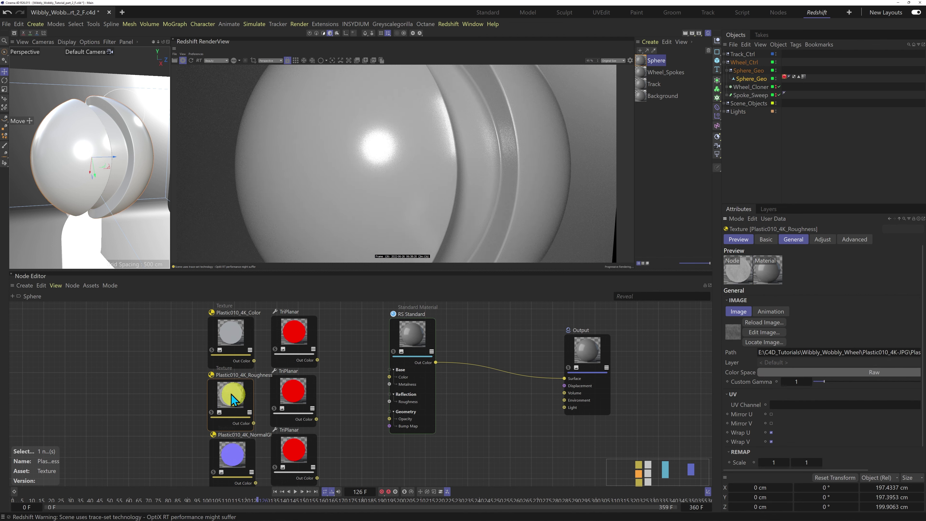
left_click(236, 437)
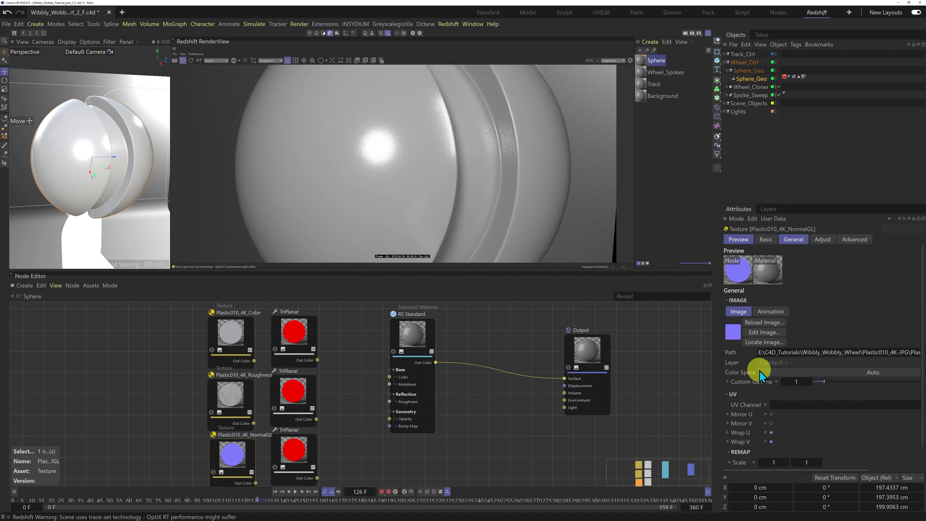
left_click(794, 372)
mouse_move(806, 448)
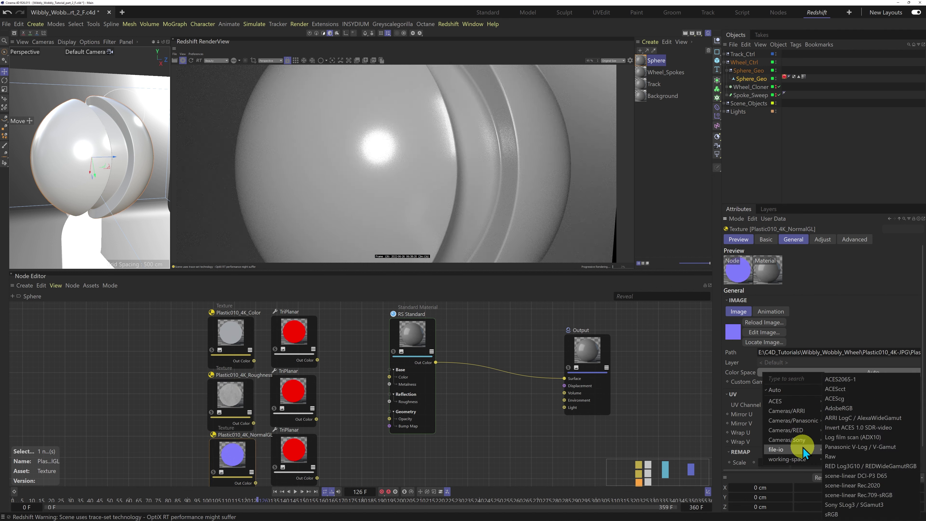
left_click(836, 455)
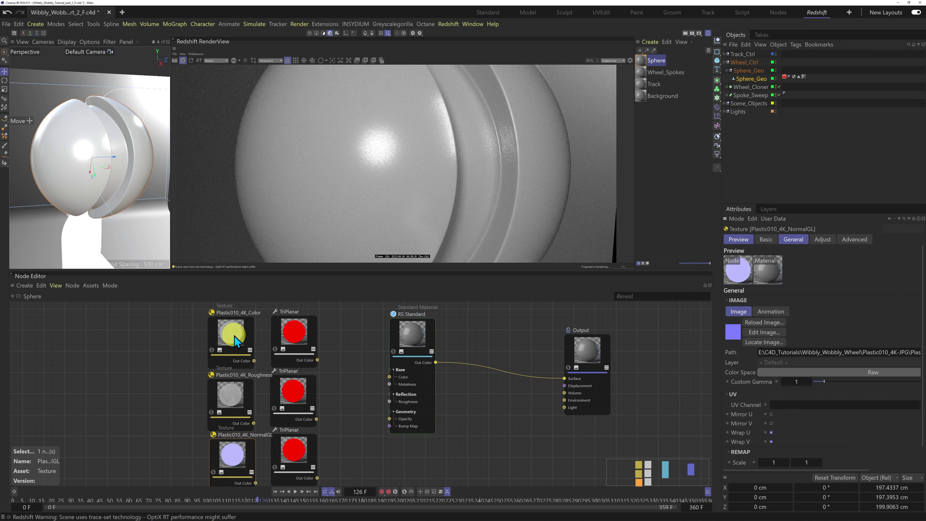
Route the Plastic010_4K_Color texture through its TriPlanar's Image X into RS Standard's Base Color.
left_click(257, 361)
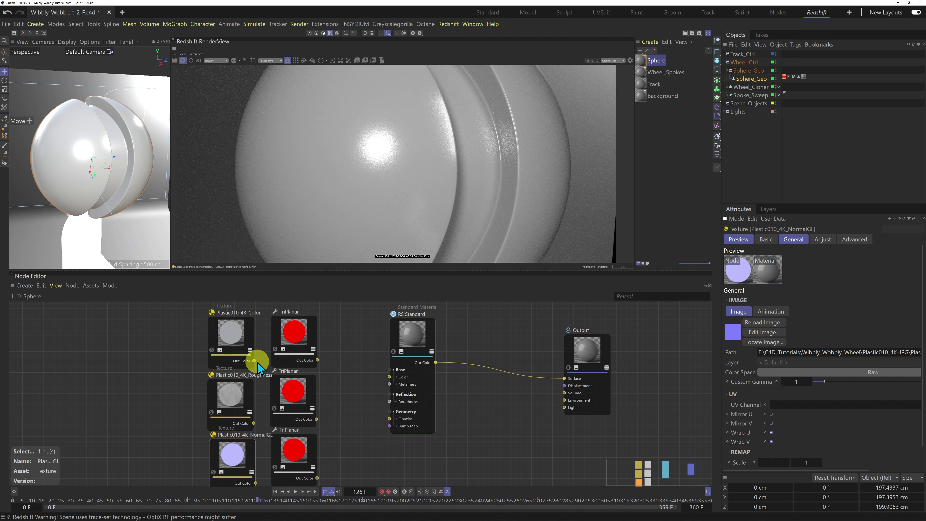
left_click_drag(254, 363, 390, 379)
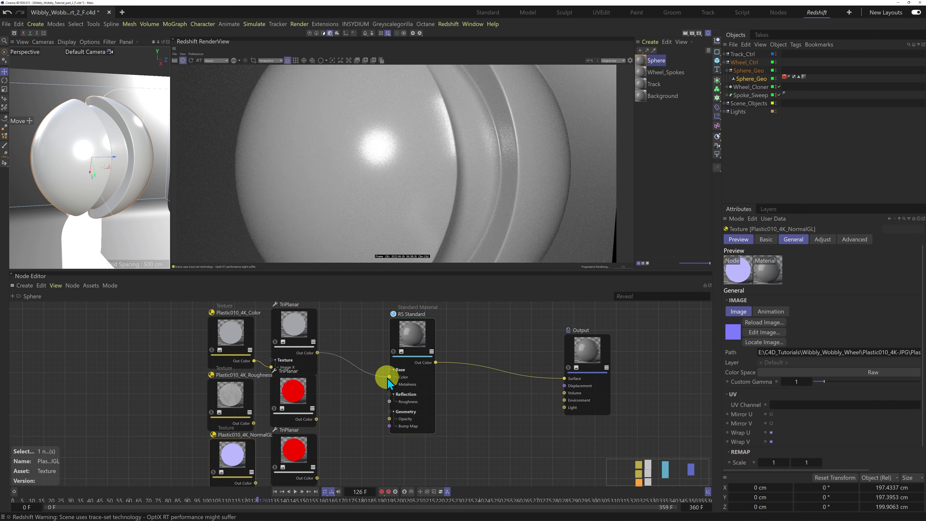
left_click(297, 331)
mouse_move(297, 330)
left_mouse_down()
mouse_move(307, 326)
mouse_move(299, 323)
left_mouse_up()
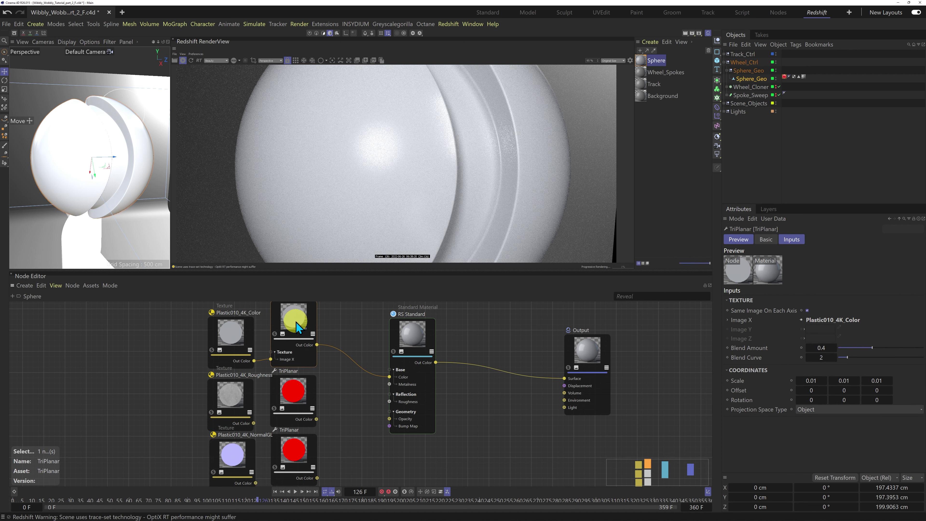
Route the Plastic010_4K_Roughness texture through its TriPlanar's Image X into RS Standard's Reflection Roughness, and space out the texture and TriPlanar nodes.
left_click_drag(253, 424, 327, 403)
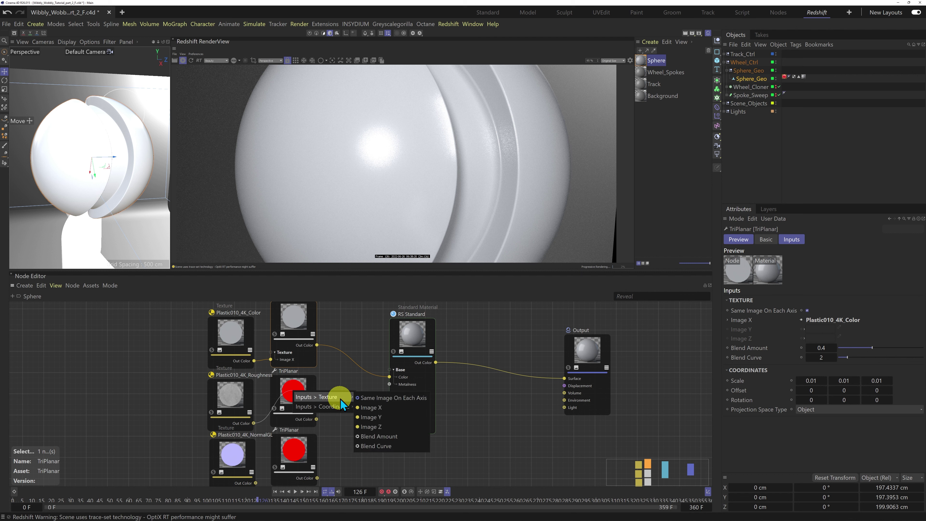
left_click(362, 403)
left_click_drag(326, 424, 389, 402)
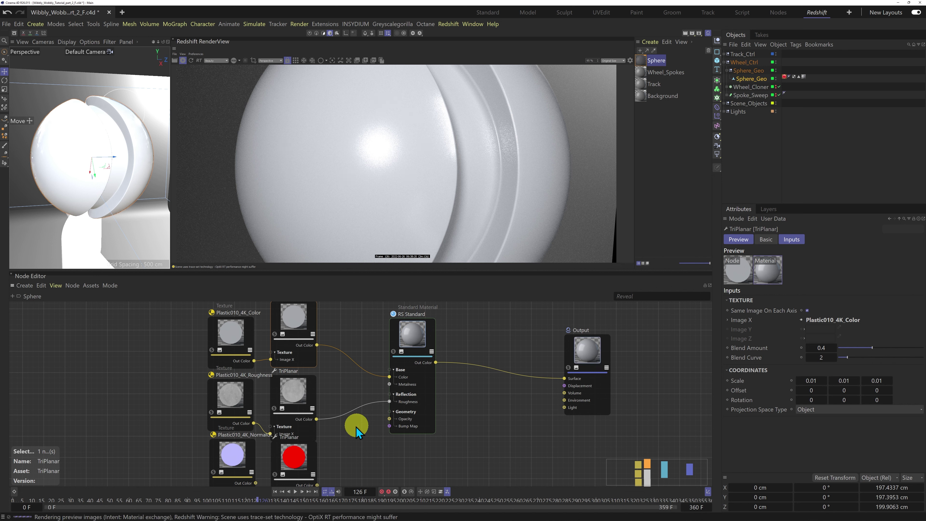
left_click_drag(172, 323, 316, 401)
left_click_drag(293, 338, 296, 321)
left_click_drag(238, 458, 288, 450)
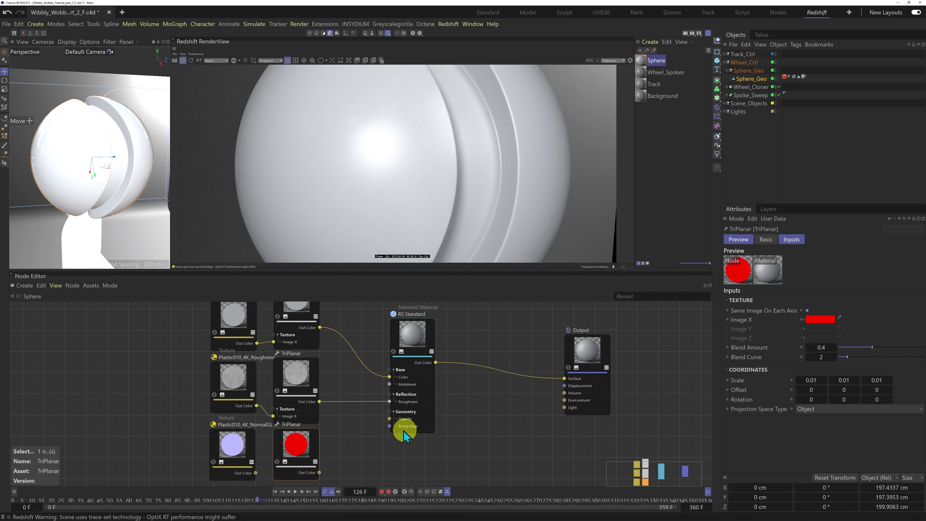
Add a Bump Map node and place it beside the TriPlanar for the NormalGL texture.
double_click(474, 437)
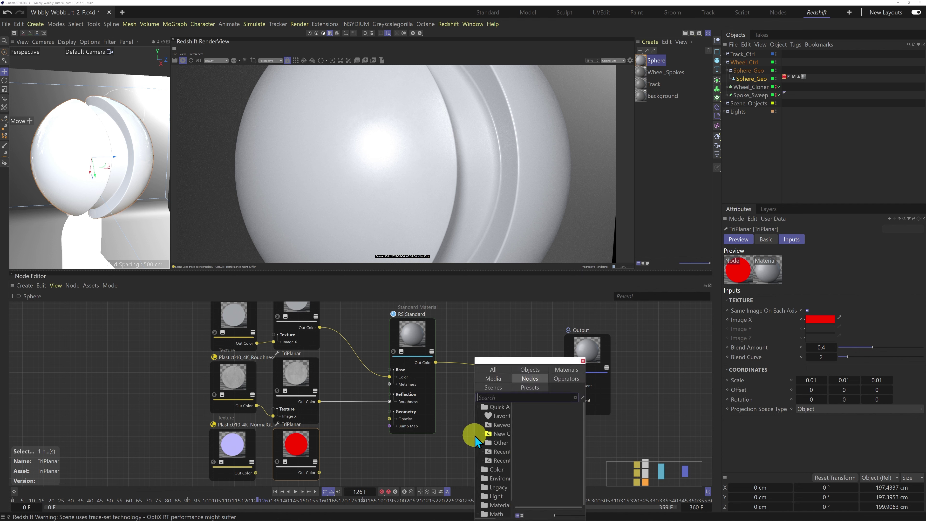
type("bump")
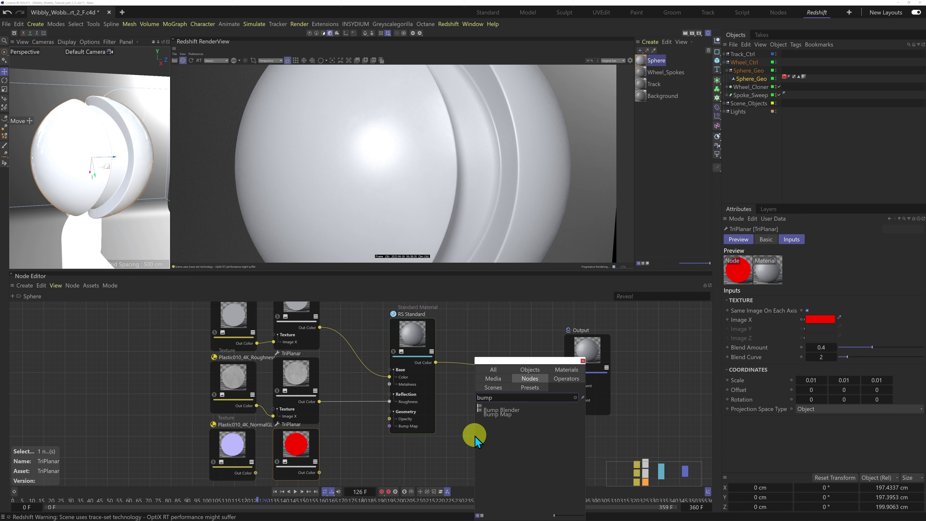
left_click_drag(506, 416, 355, 442)
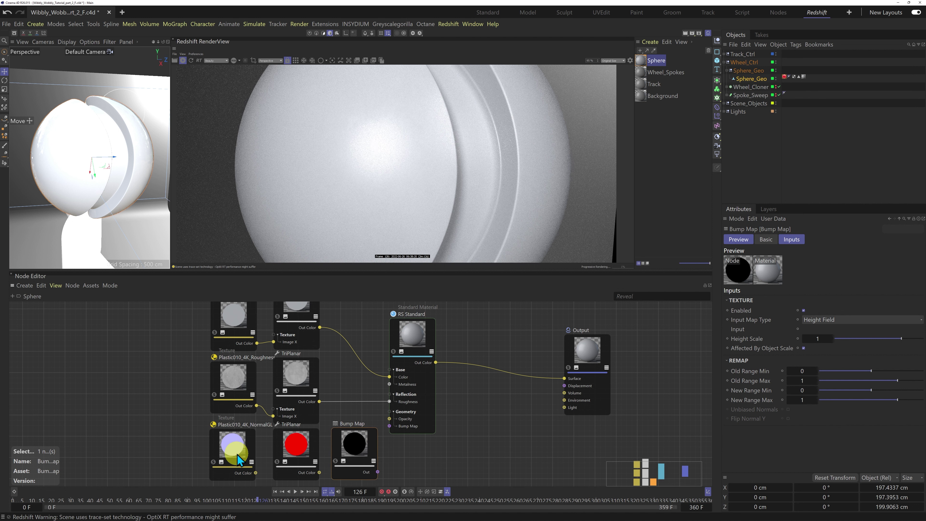
Route Plastic010_4K_NormalGL through TriPlanar's Image X into the Bump Map Input, and connect Bump Map to RS Standard's Bump Map.
left_click_drag(237, 454, 257, 472)
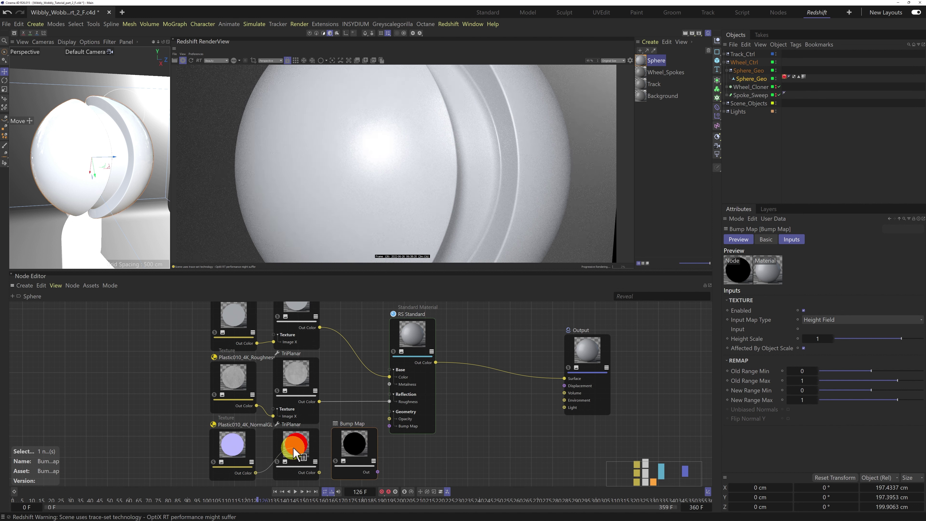
left_click_drag(293, 447, 349, 444)
left_click(365, 472)
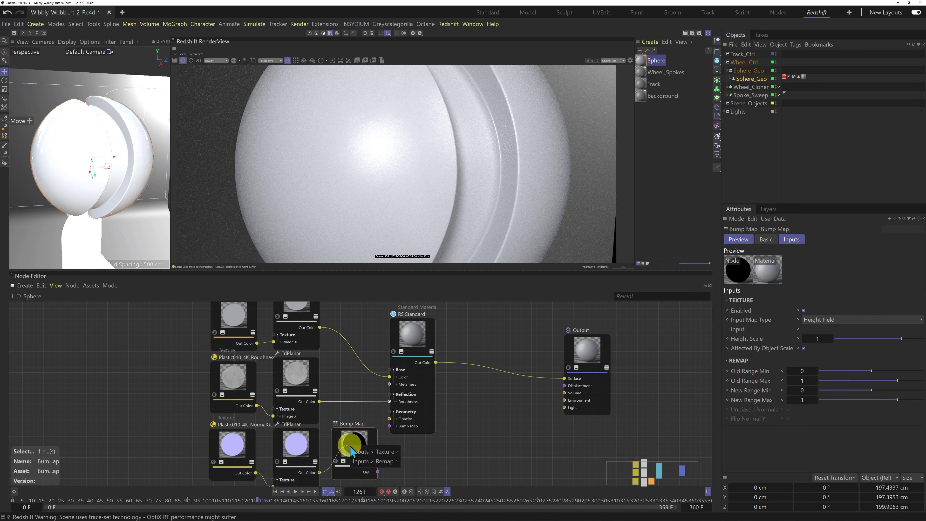
mouse_move(372, 452)
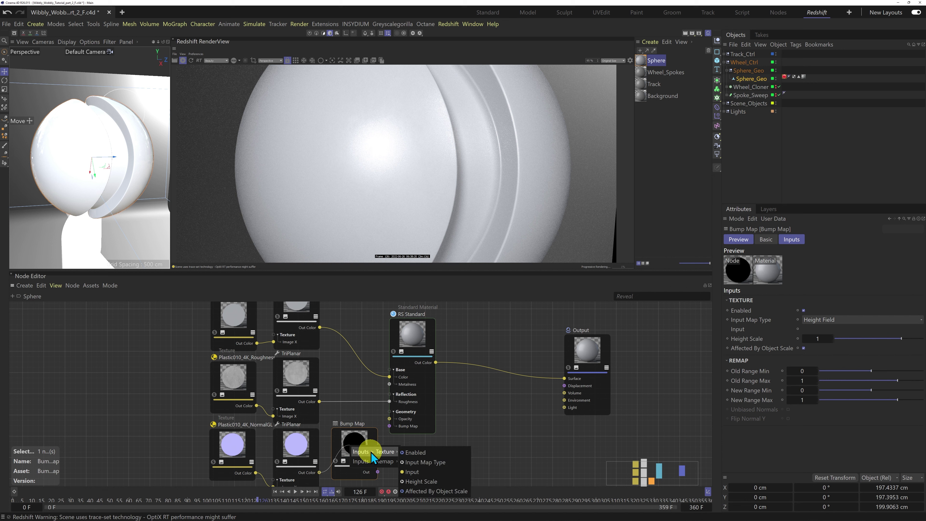
left_click(413, 471)
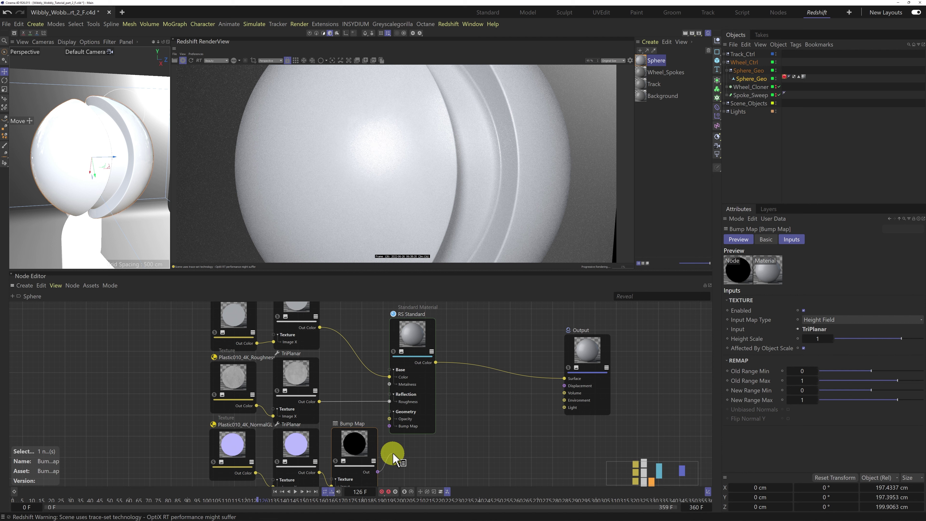
left_click_drag(393, 453, 389, 425)
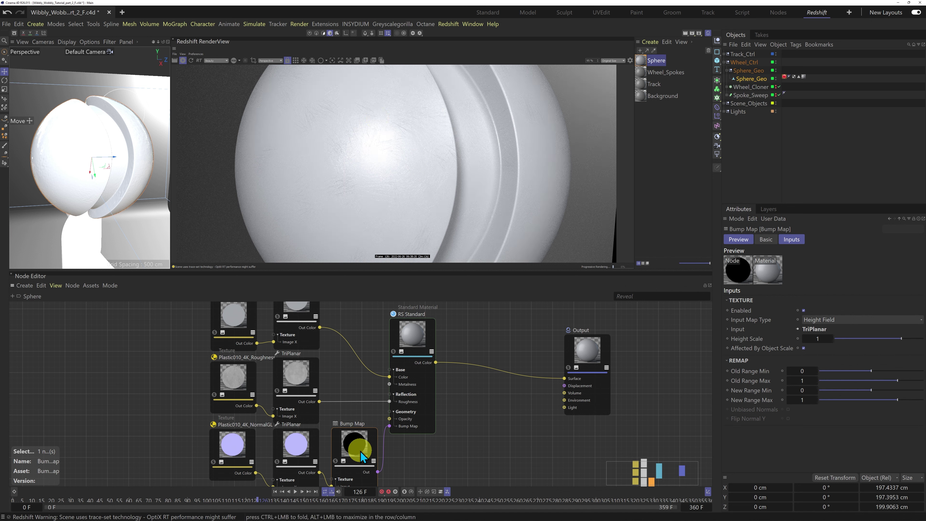
left_click_drag(359, 452, 357, 442)
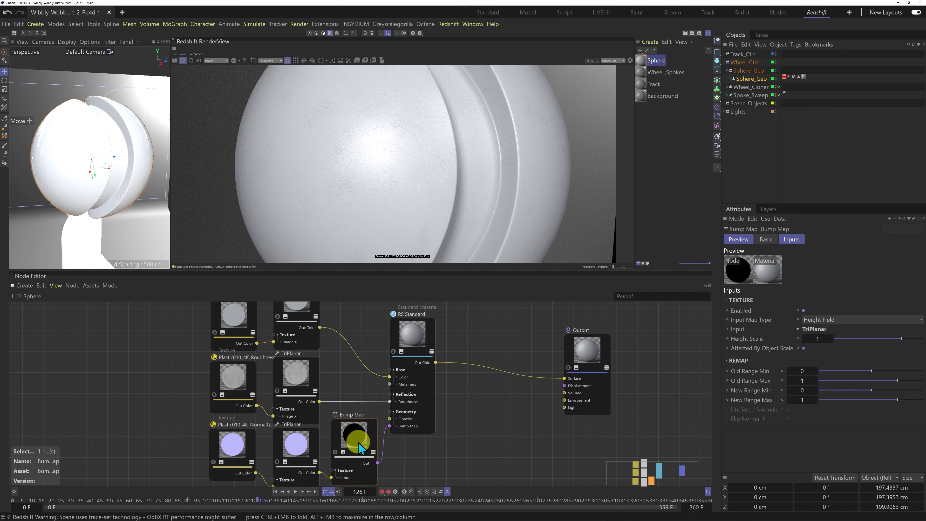
Set the Bump Map node's Input Map Type to Tangent-Space Normal and examine the sphere's surface up close.
left_click(841, 321)
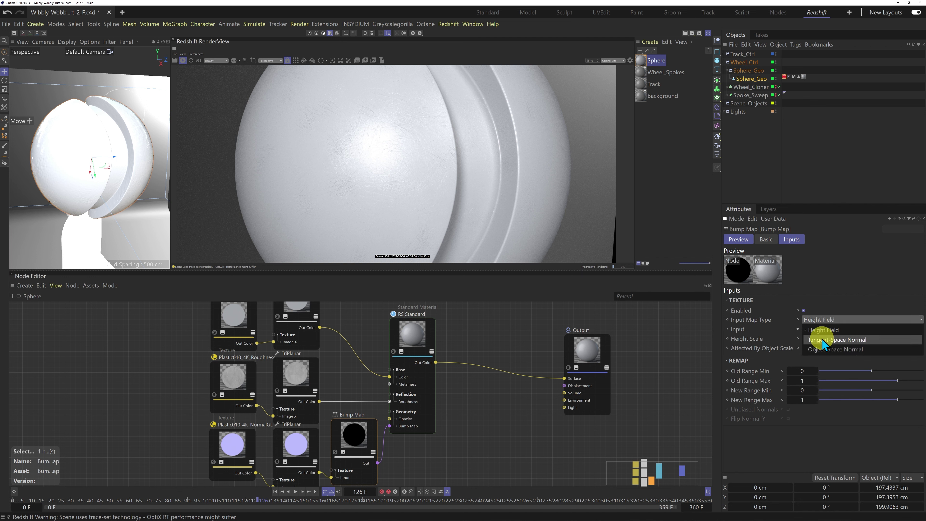
left_click(837, 340)
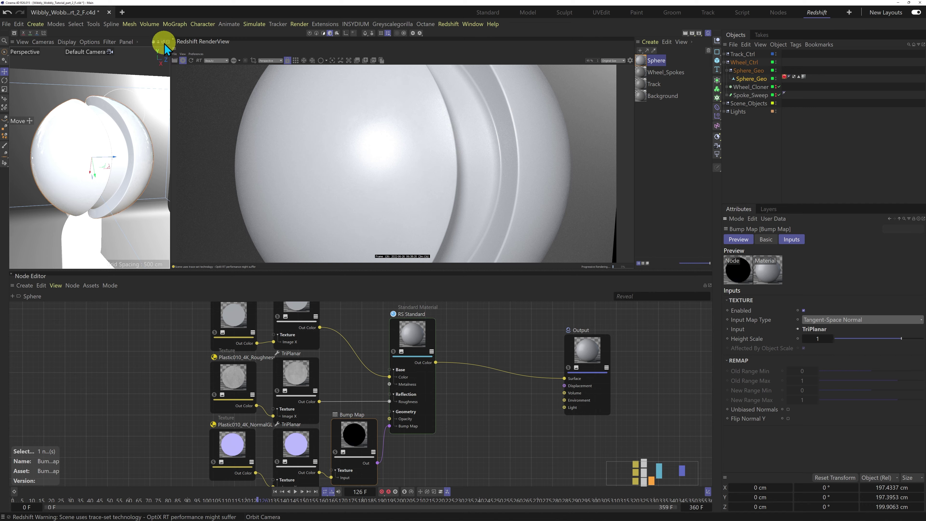
left_click_drag(163, 43, 200, 257)
left_click_drag(153, 42, 326, 214)
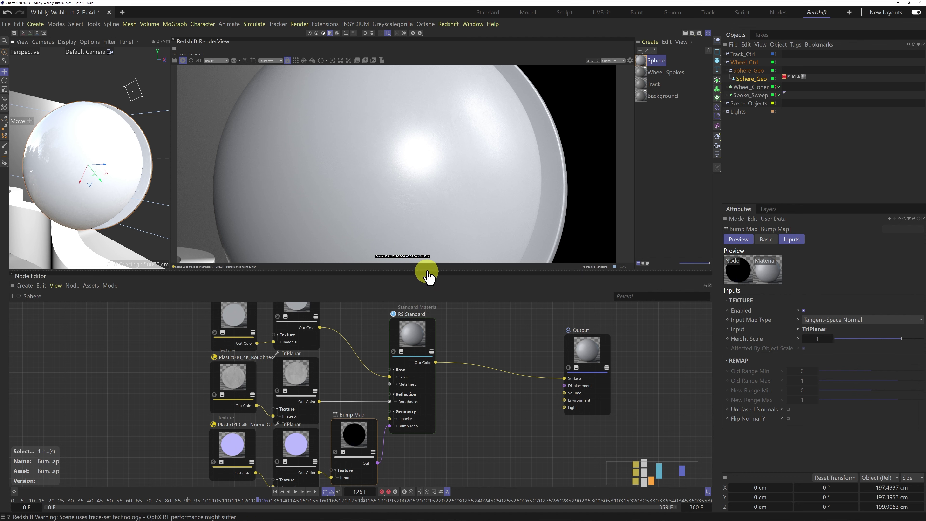
Enlarge the render area by shrinking the Node Editor, and render through the scene camera.
left_click_drag(427, 269, 441, 457)
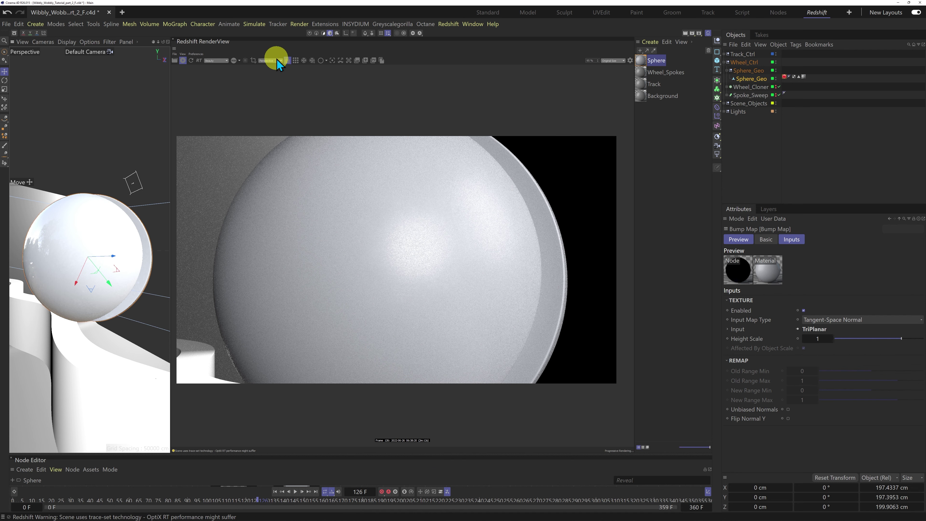
left_click(273, 71)
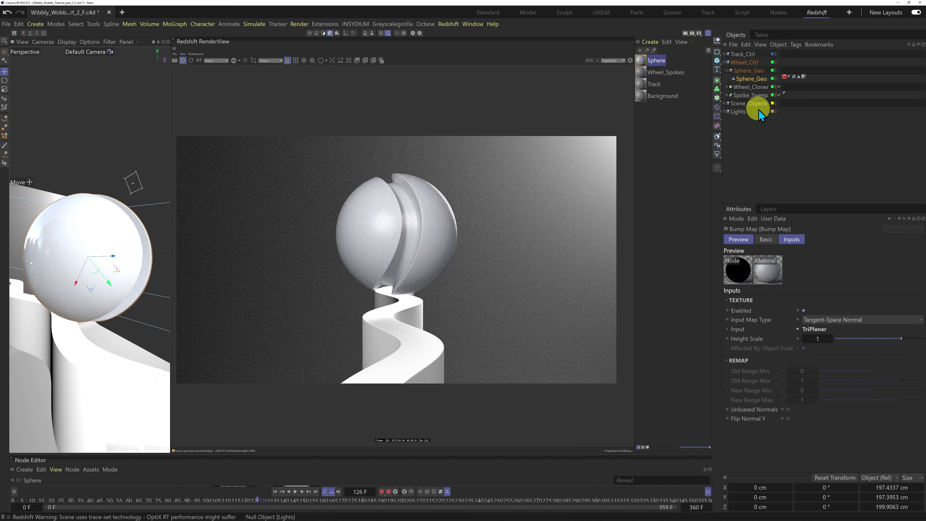
Turn the wheel spokes back on and assign the Wheel_Spokes material to Wheel_Cloner and Spoke_Sweep.
left_click(779, 95)
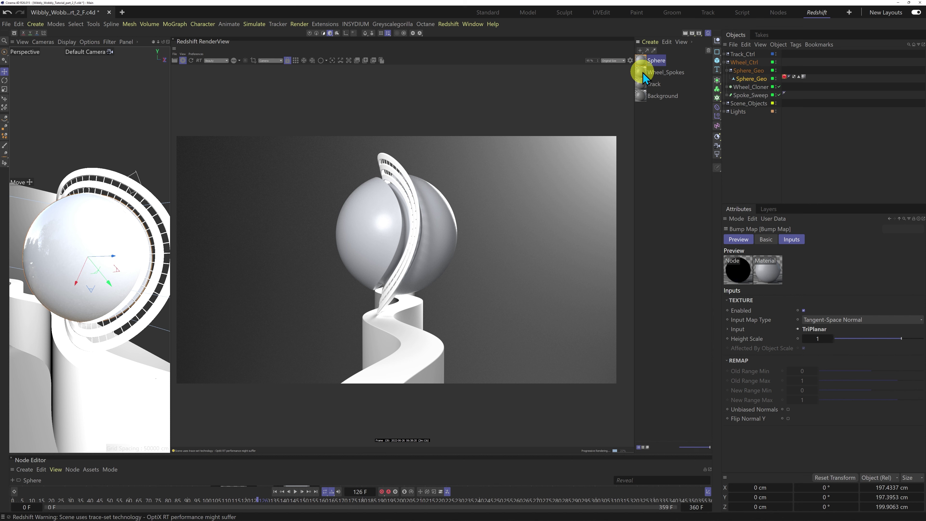
left_click_drag(644, 76, 751, 87)
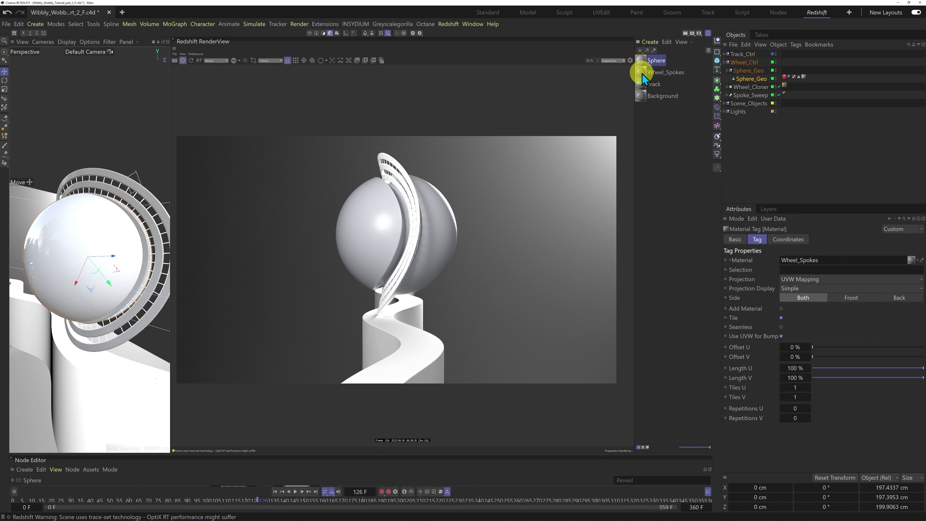
left_click_drag(642, 74, 755, 95)
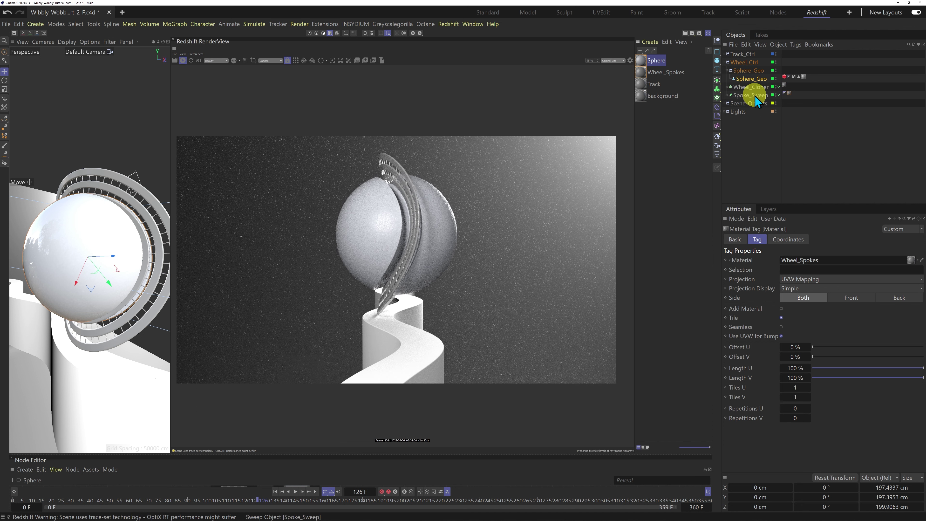
Make the Wheel_Spokes material metallic by setting its base Metalness to 1, with Oren-Nayar as the Diffuse Model.
left_click(643, 73)
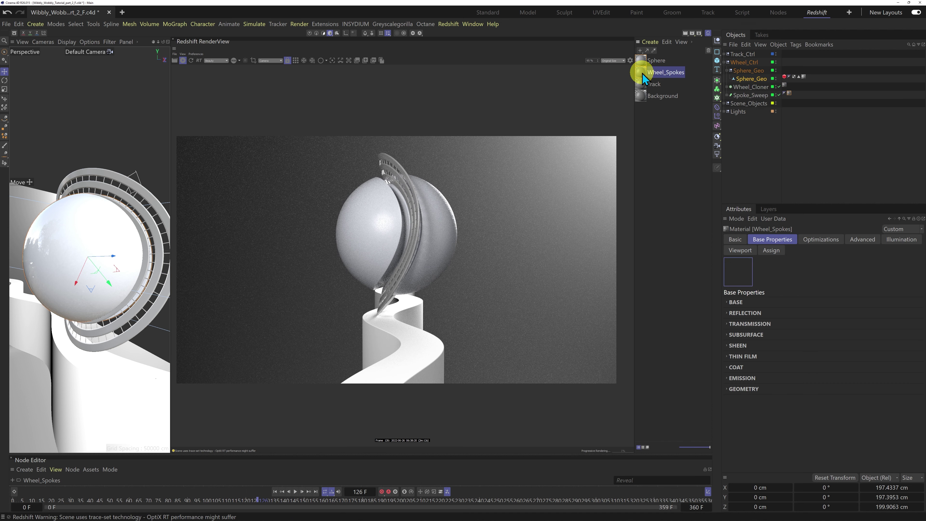
left_click_drag(844, 204, 846, 135)
left_click(736, 232)
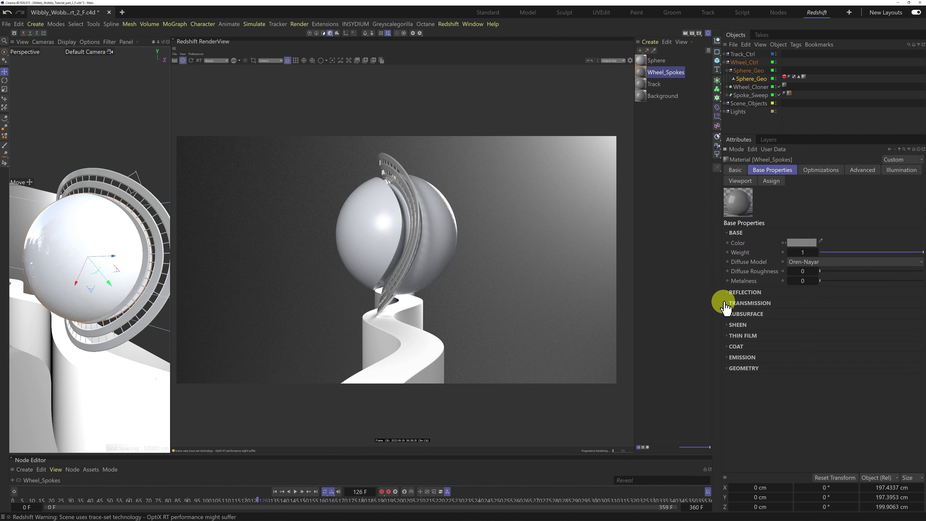
left_click(726, 292)
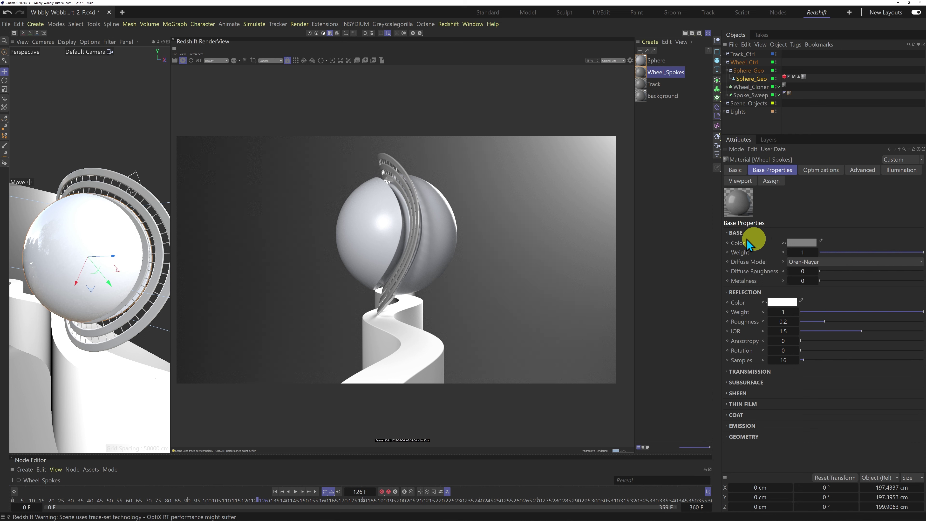
left_click(786, 244)
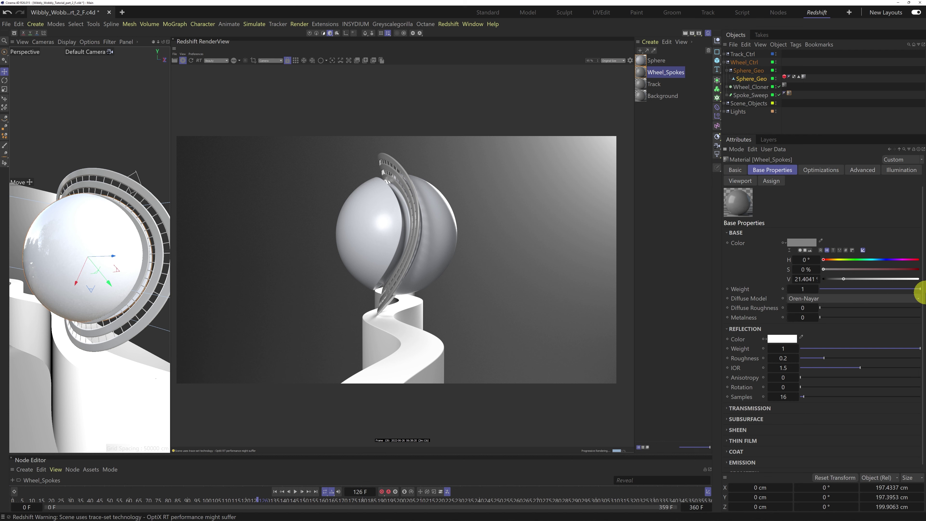
mouse_move(922, 291)
left_mouse_down()
mouse_move(821, 289)
mouse_move(923, 289)
left_mouse_up()
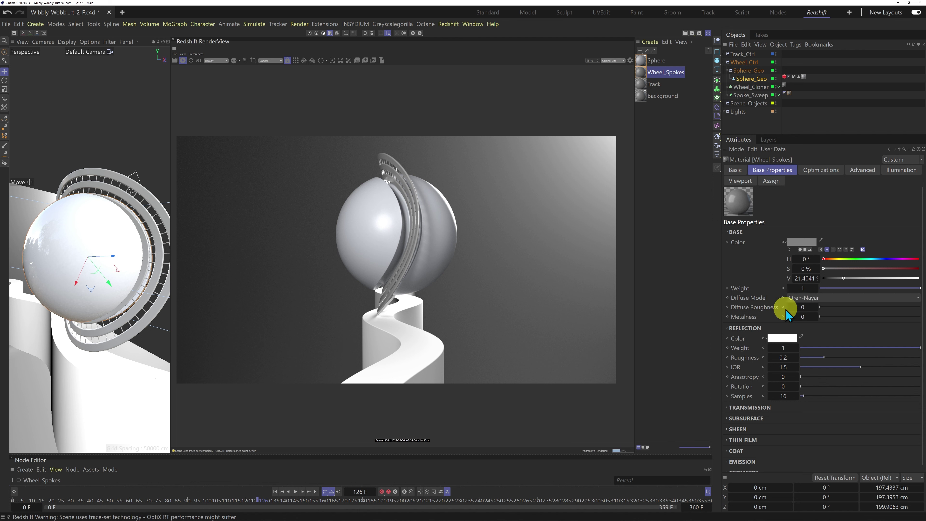
left_click(813, 298)
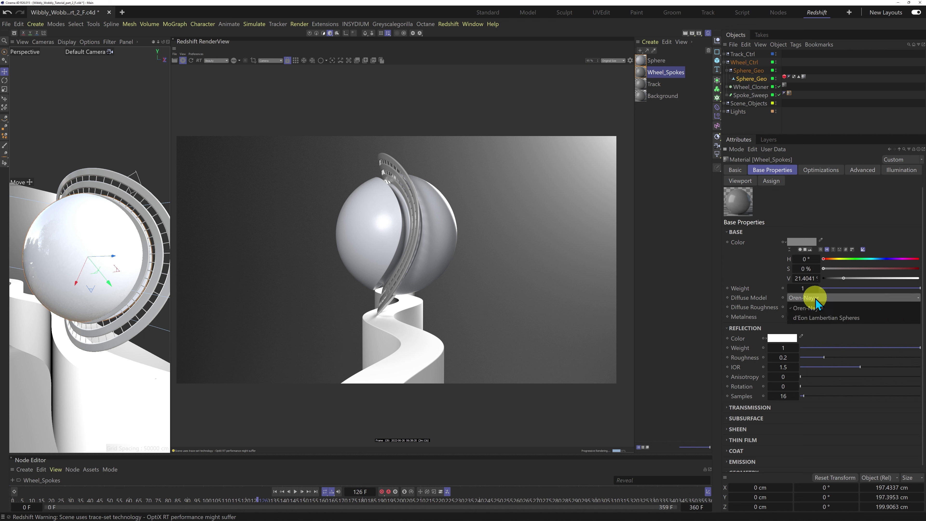
left_click(820, 309)
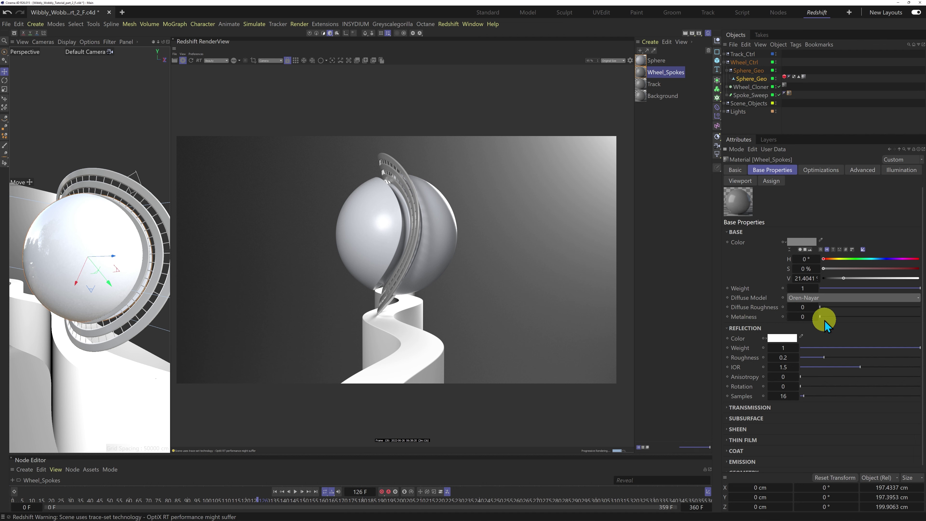
left_click_drag(833, 318, 920, 317)
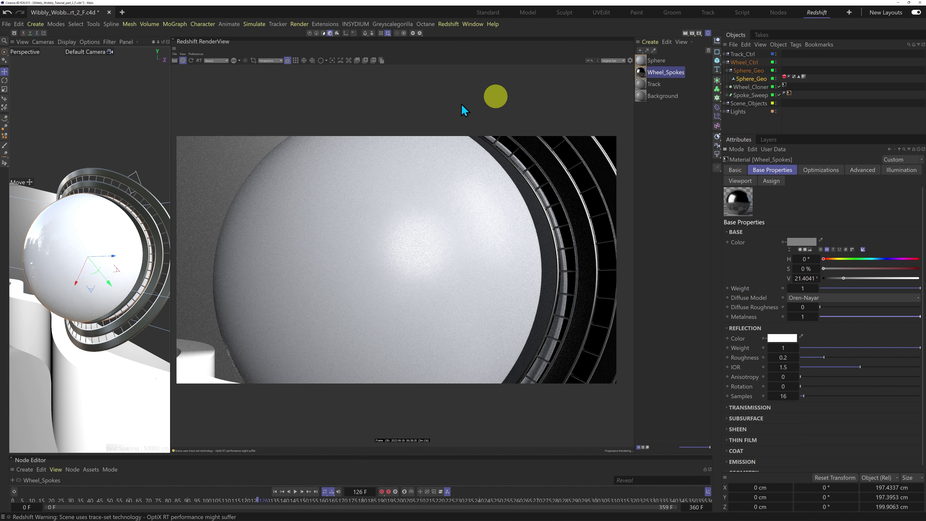
Try a red base color with 98% saturation on Wheel_Spokes in a close-up perspective render, and return the saturation to 0%.
left_click_drag(153, 41, 116, 279)
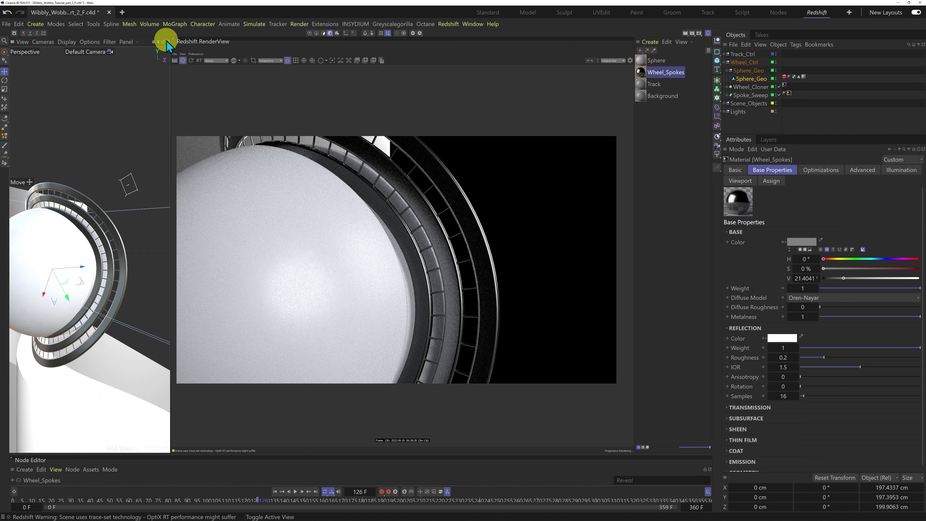
left_click_drag(164, 45, 161, 261)
left_click_drag(153, 41, 163, 260)
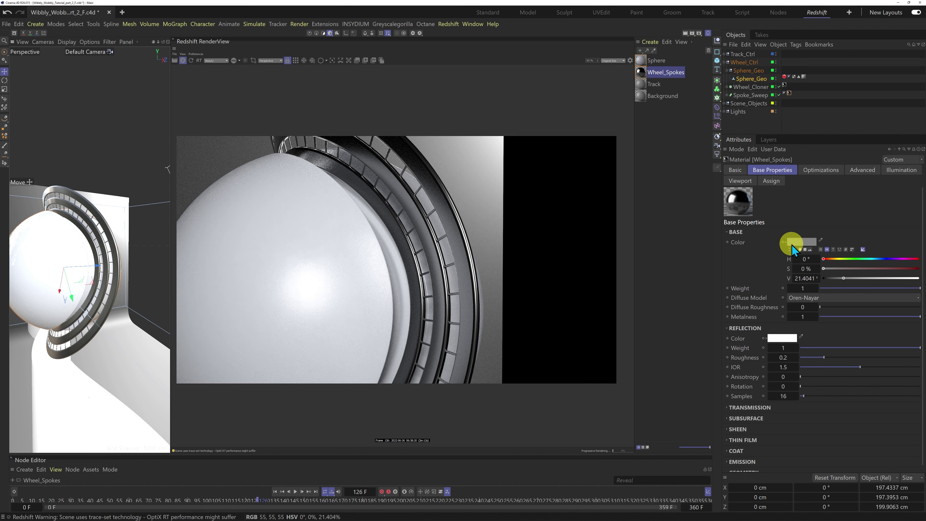
left_click_drag(824, 269, 919, 270)
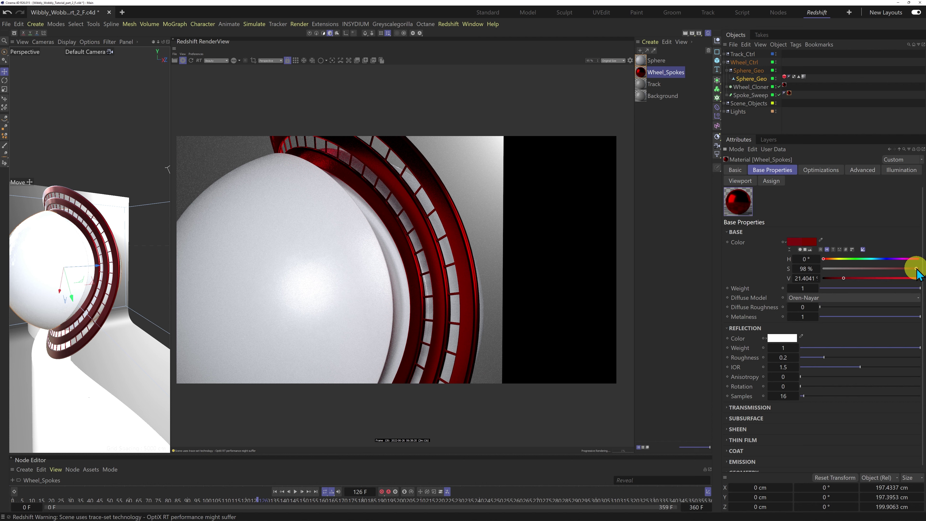
left_click_drag(797, 269, 802, 283)
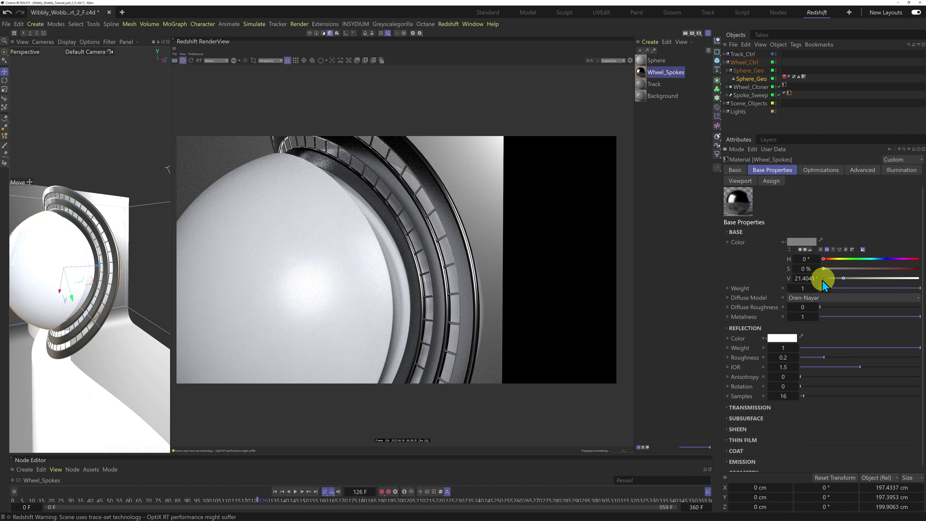
Test darker and brighter grays for the Wheel_Spokes base color and set its value to 53%.
left_click(877, 278)
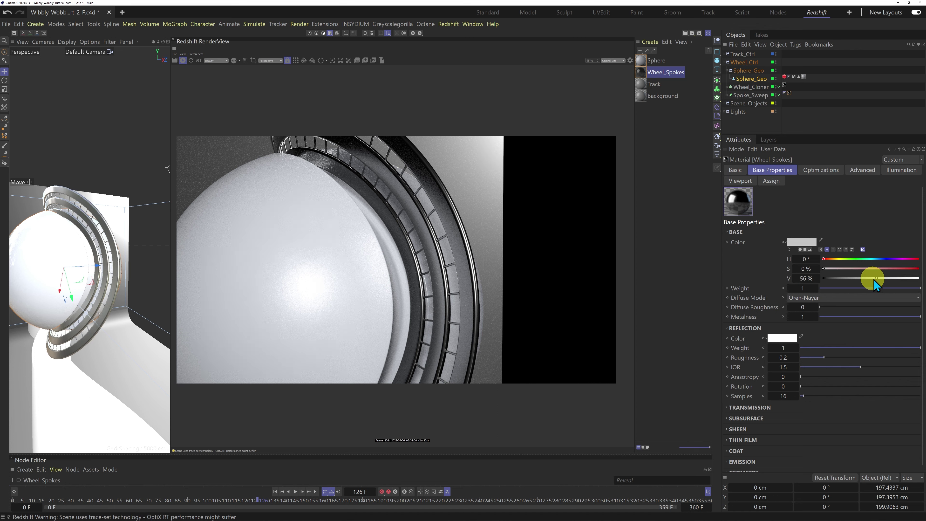
left_click_drag(877, 279, 814, 279)
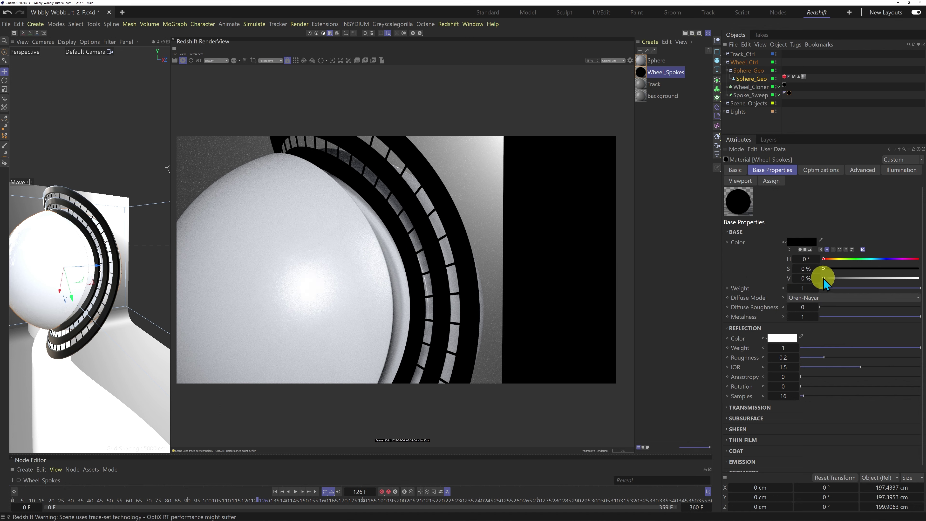
left_click_drag(824, 279, 918, 278)
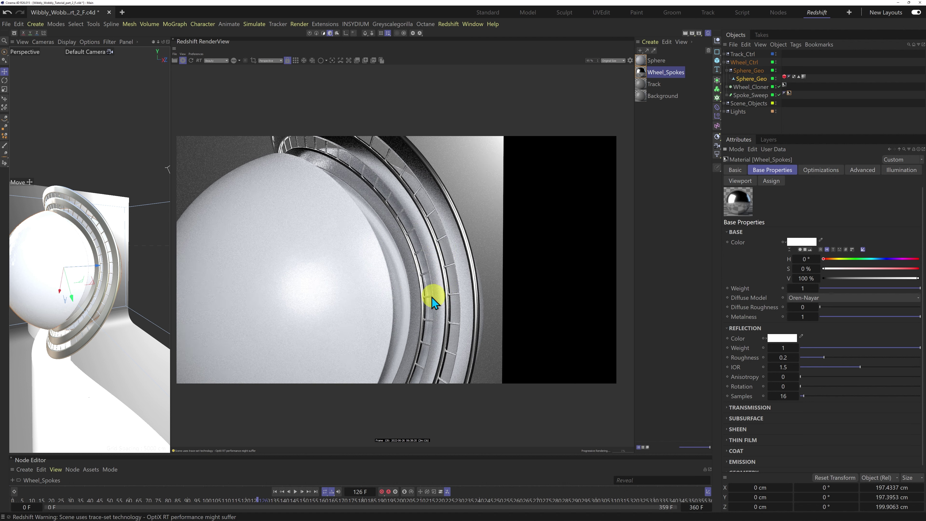
left_click(918, 279)
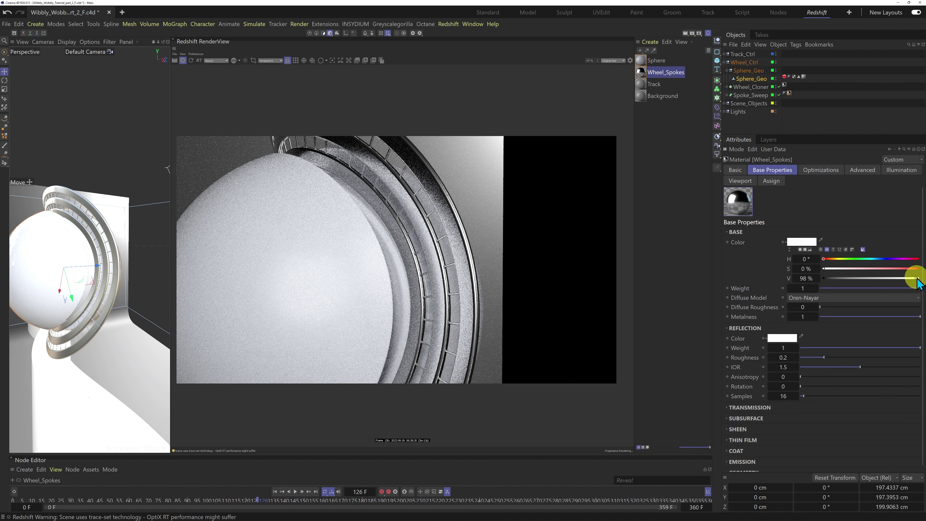
left_click_drag(912, 280, 881, 280)
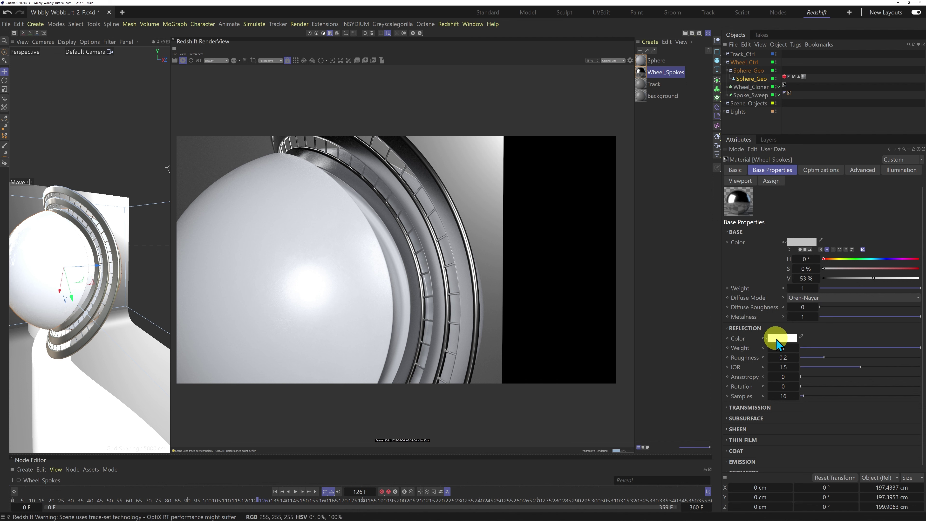
Try red tints of 100% and 11% saturation on the Wheel_Spokes reflection color, and return it to white.
left_click(766, 339)
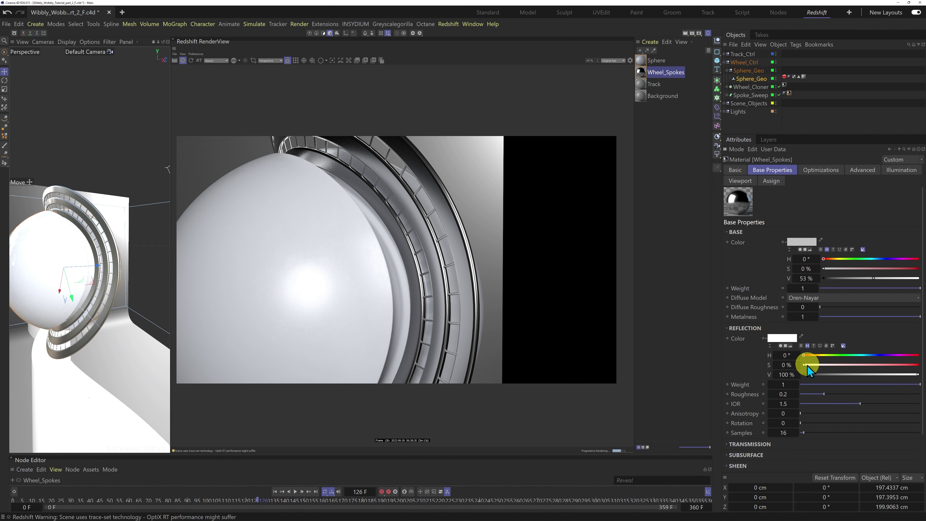
left_click_drag(808, 366, 924, 368)
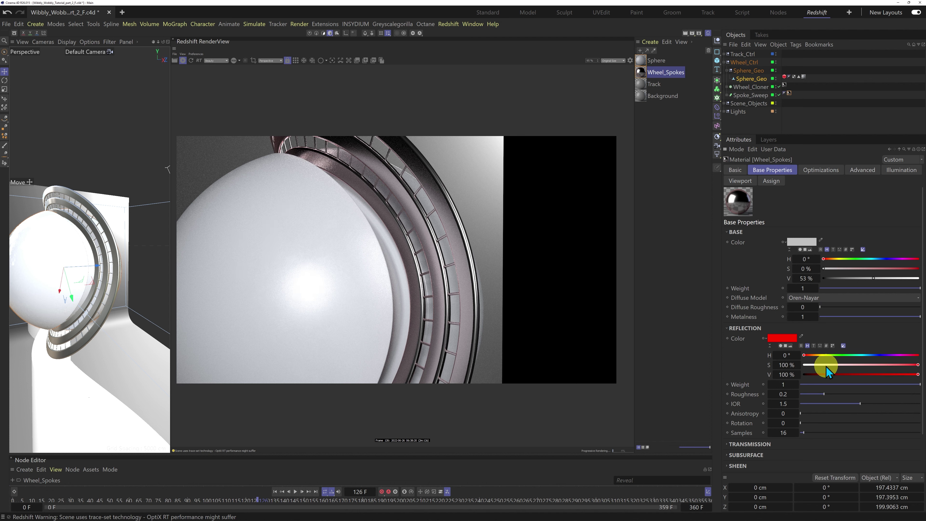
left_click_drag(826, 367, 816, 367)
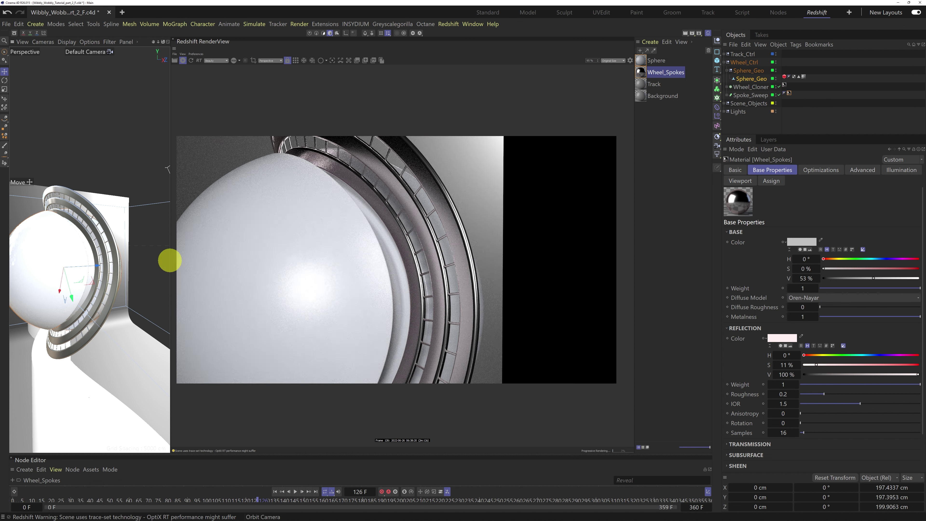
mouse_move(169, 258)
left_mouse_down("alt")
mouse_move(158, 262)
mouse_move(170, 260)
left_mouse_up("alt")
middle_click_drag(166, 259, 180, 254, "alt")
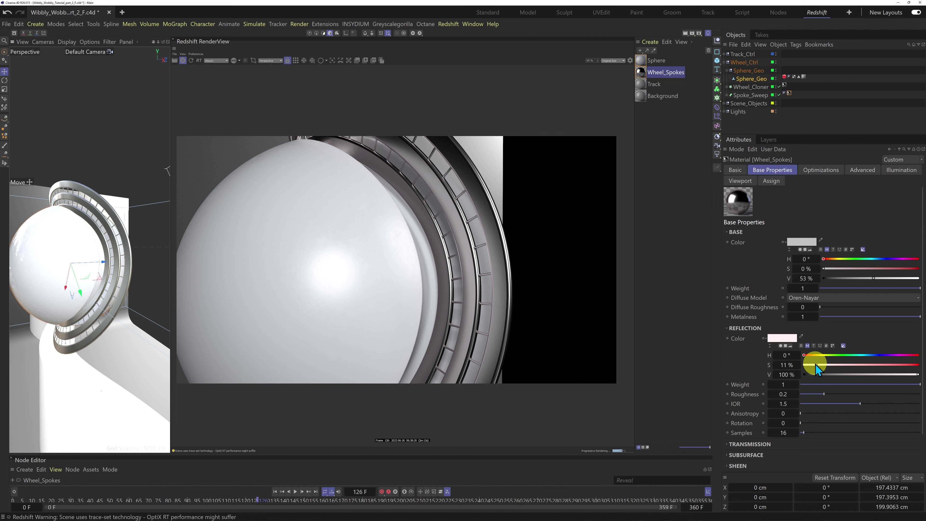
left_click_drag(817, 365, 799, 366)
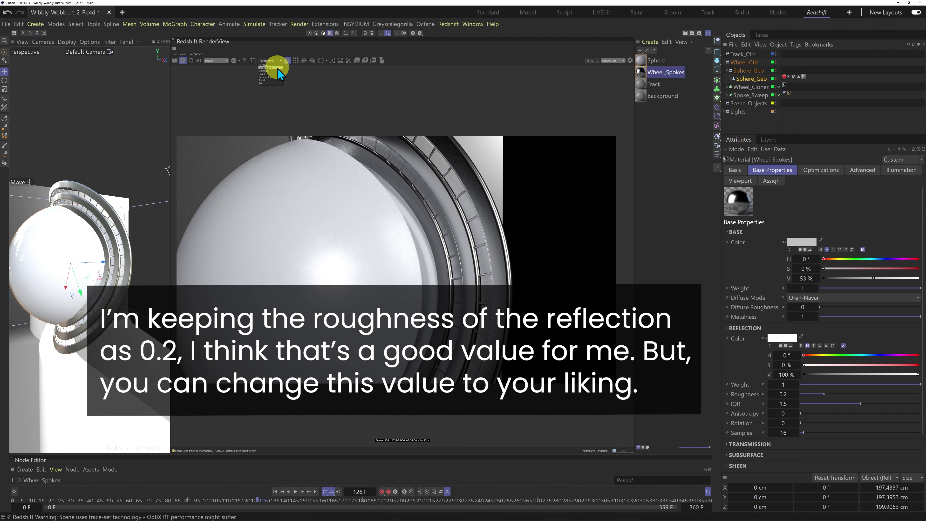
Render through the scene camera again and assign Wheel_Spokes to Sphere_Geo, restricted to the Center_Polygons selection.
left_click(277, 67)
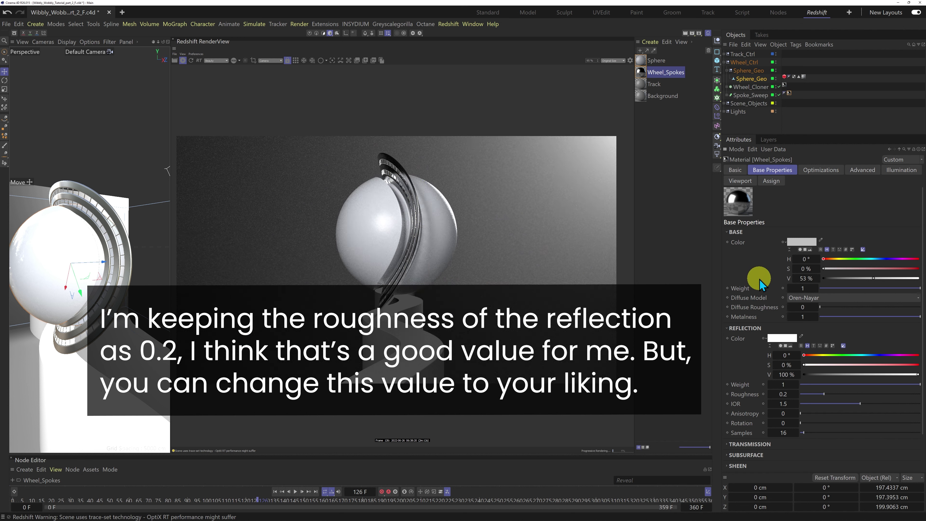
left_click(734, 232)
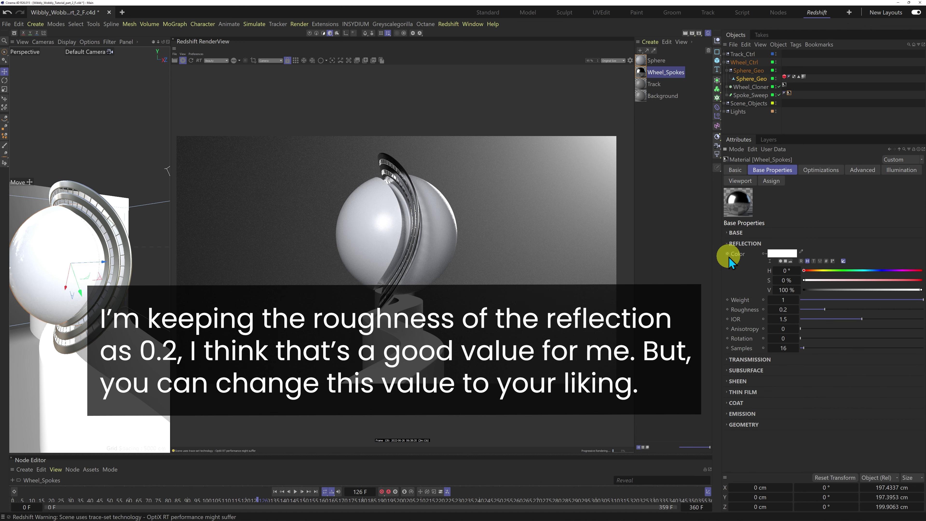
left_click(740, 244)
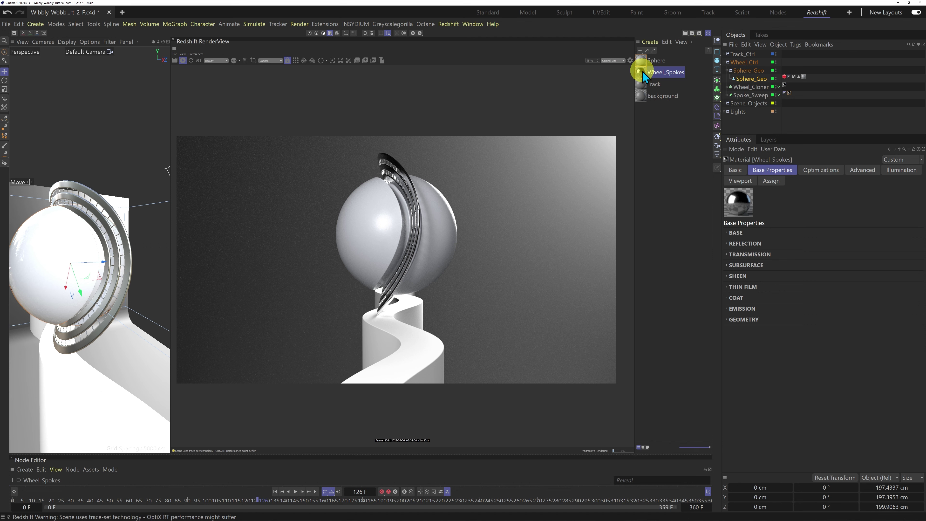
left_click_drag(641, 72, 754, 85)
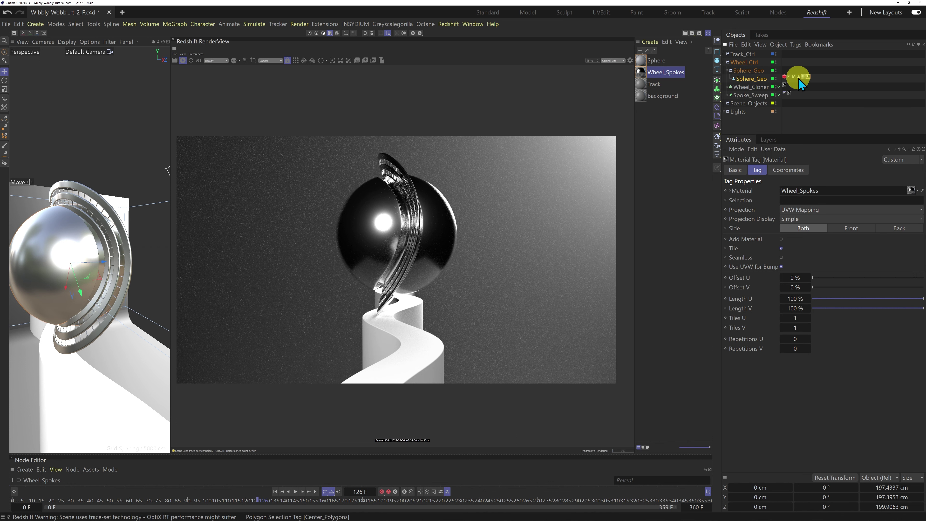
left_click_drag(799, 83, 804, 207)
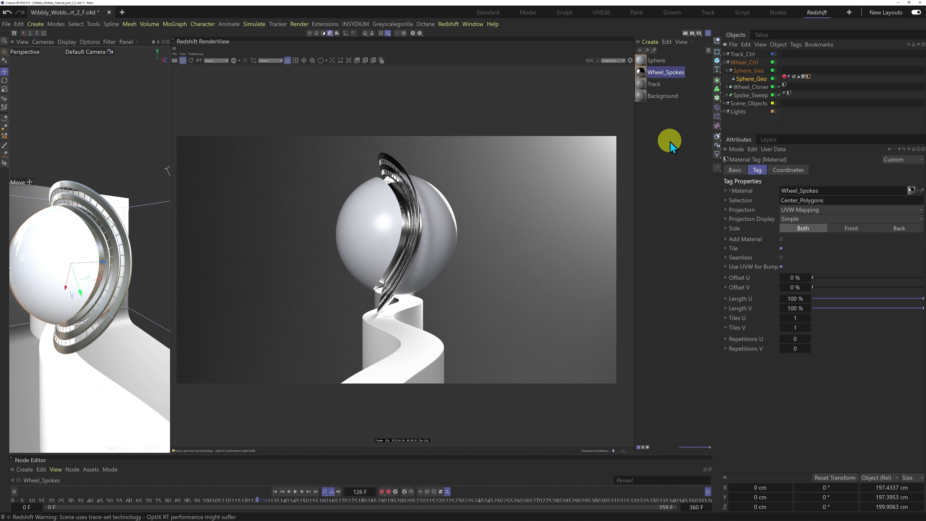
Assign the Track material to the Track_Ctrl group and collapse the Wheel_Ctrl hierarchy.
left_click(667, 137)
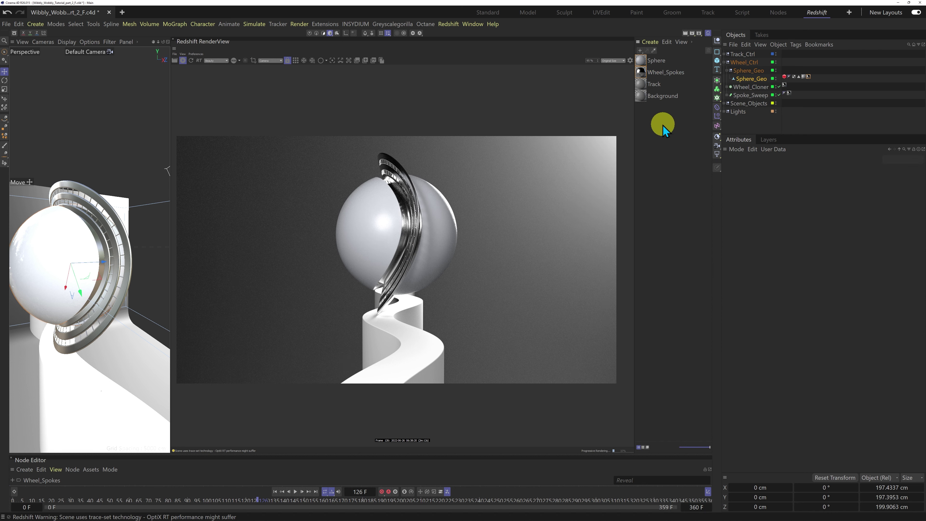
left_click_drag(641, 84, 742, 55)
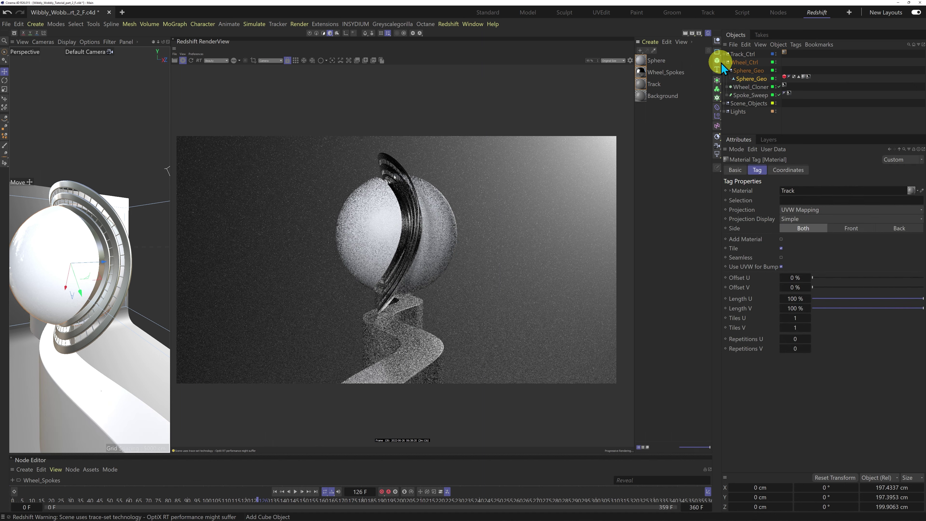
left_click(728, 63)
Make the Track material metallic with metalness 1 and set its base color value to 45%.
left_click(641, 84)
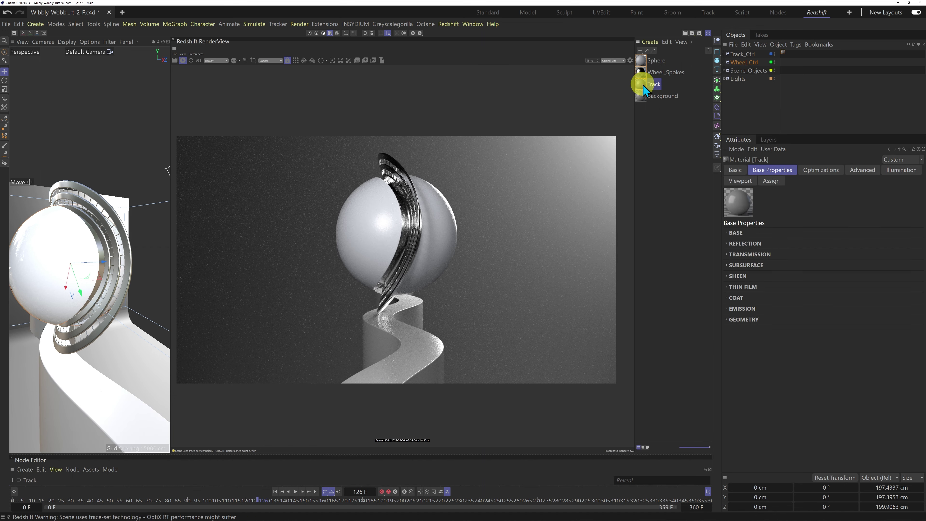
left_click(728, 232)
left_click(729, 328)
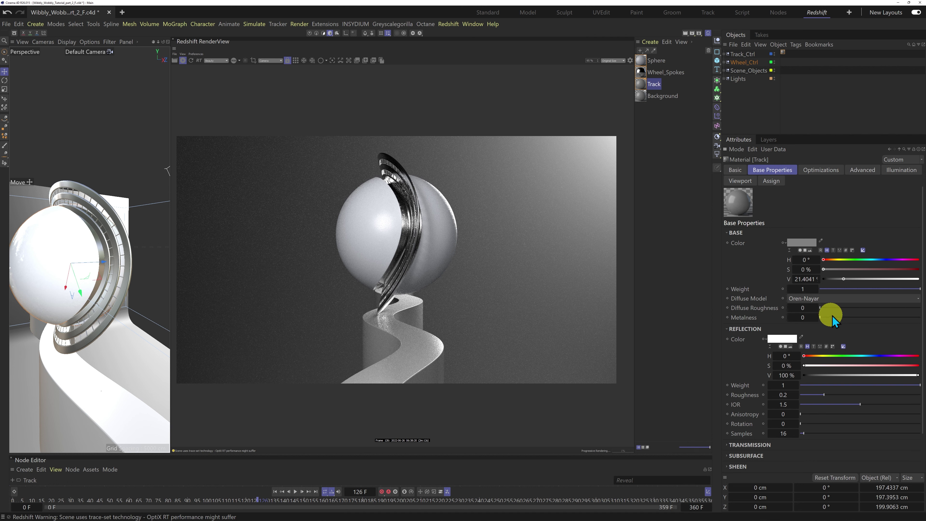
left_click_drag(825, 317, 921, 317)
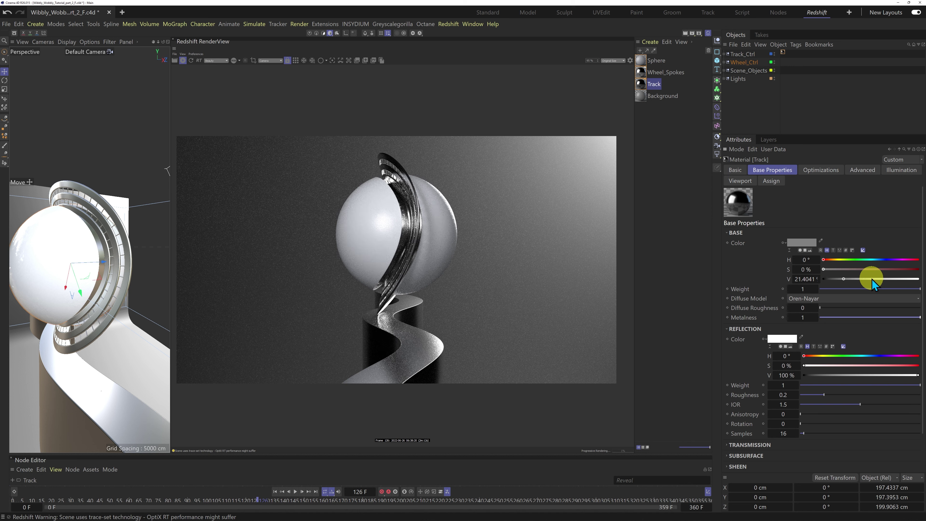
left_click_drag(872, 280, 870, 280)
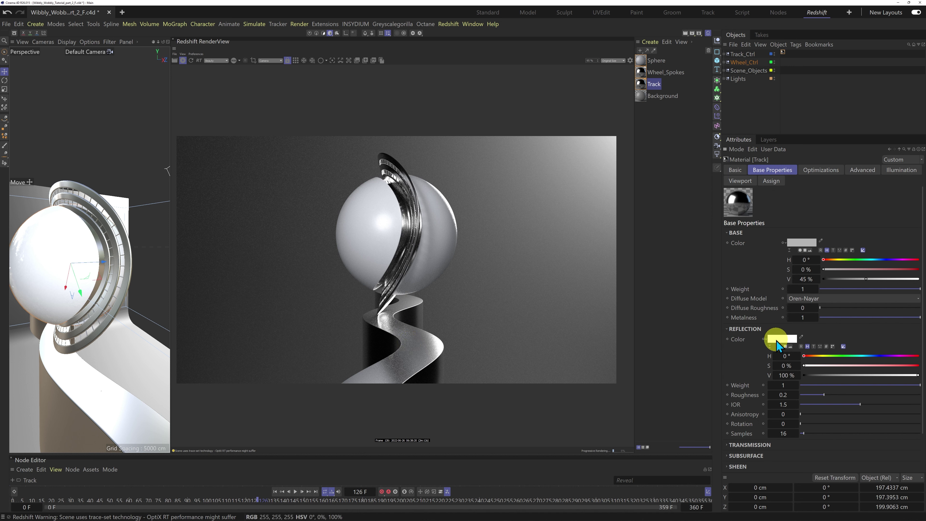
Add a thin film to the Track material, testing thickness 348, and at frame 0 an IOR of 1.551 with thickness 555.
left_click(735, 328)
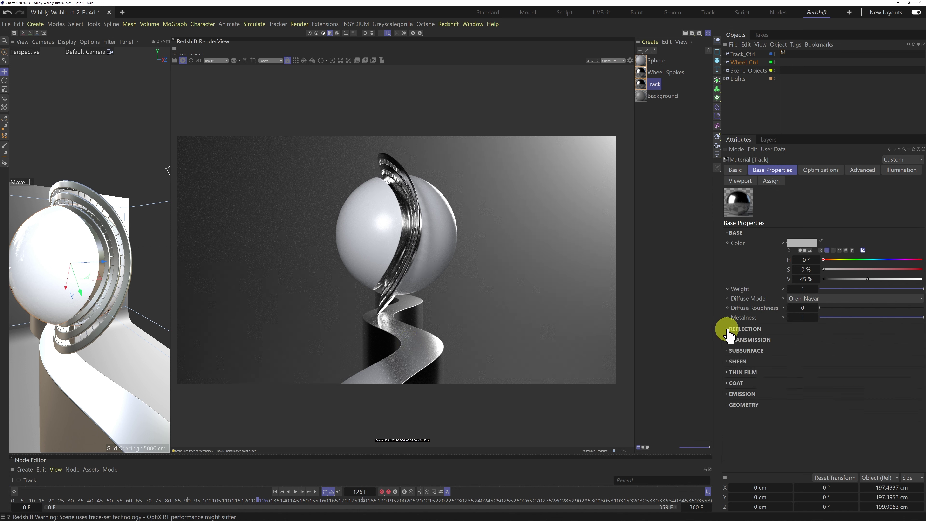
left_click(728, 233)
left_click(728, 288)
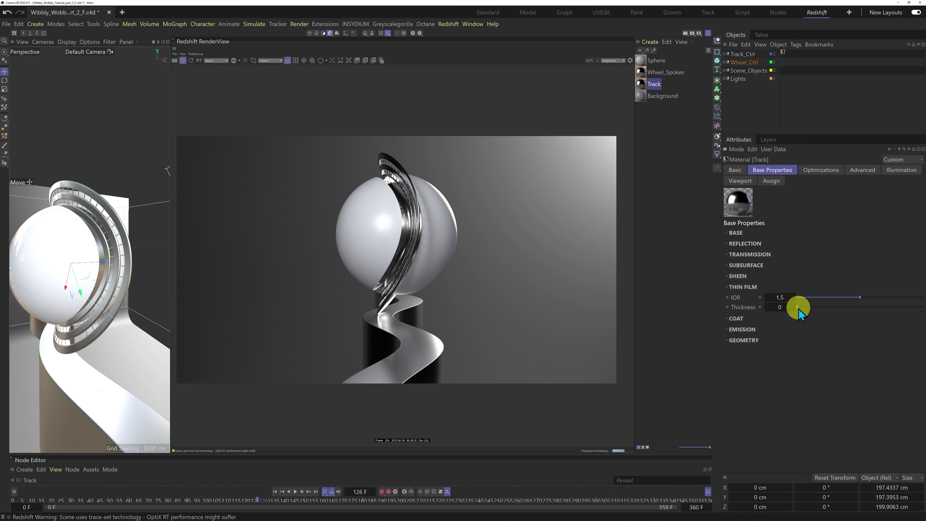
left_click_drag(807, 307, 841, 307)
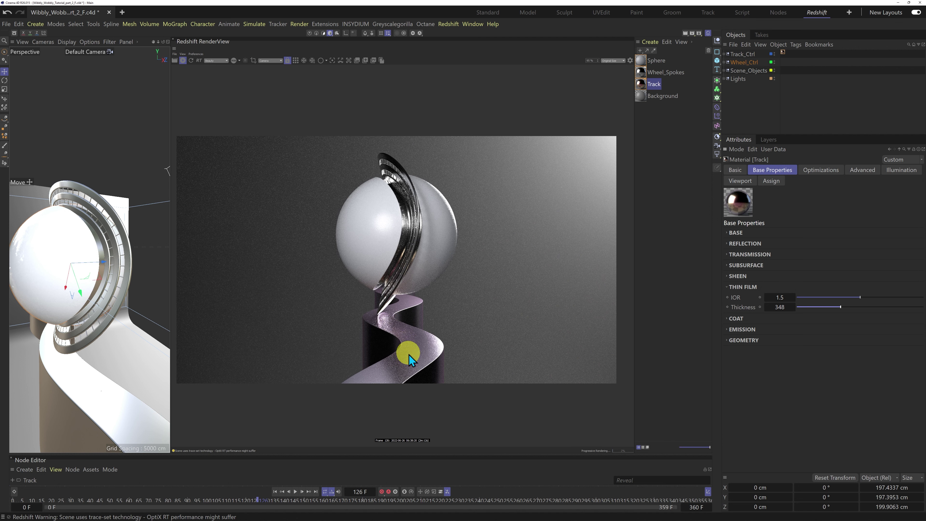
left_click(275, 492)
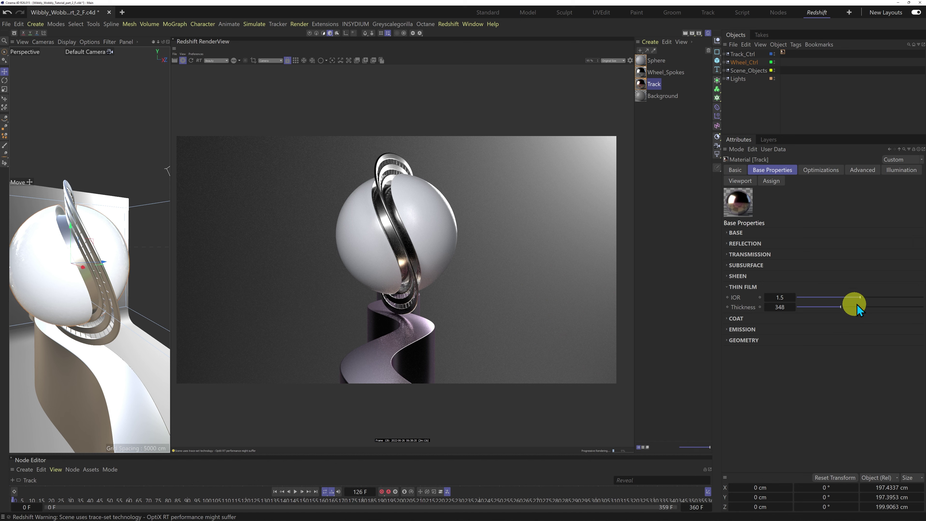
mouse_move(860, 297)
left_mouse_down()
mouse_move(873, 298)
mouse_move(841, 307)
mouse_move(883, 297)
mouse_move(857, 298)
mouse_move(851, 309)
mouse_move(860, 297)
mouse_move(856, 309)
mouse_move(868, 308)
left_mouse_up()
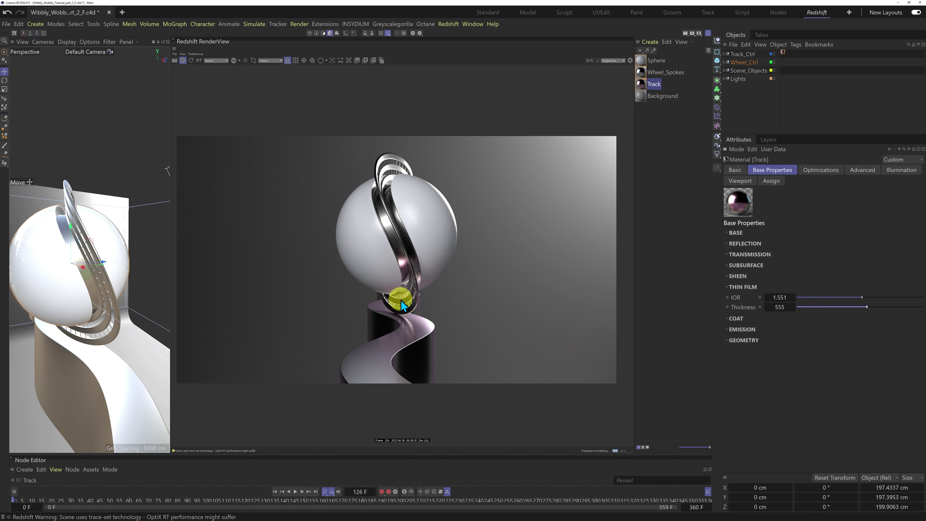
Assign the Background material to the Back_Drop object inside Scene_Objects.
left_click(648, 98)
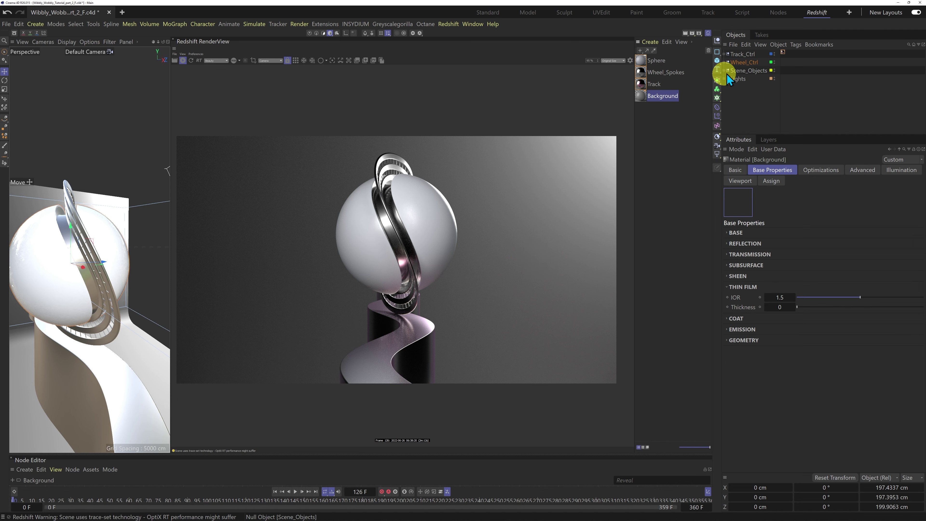
left_click(726, 71)
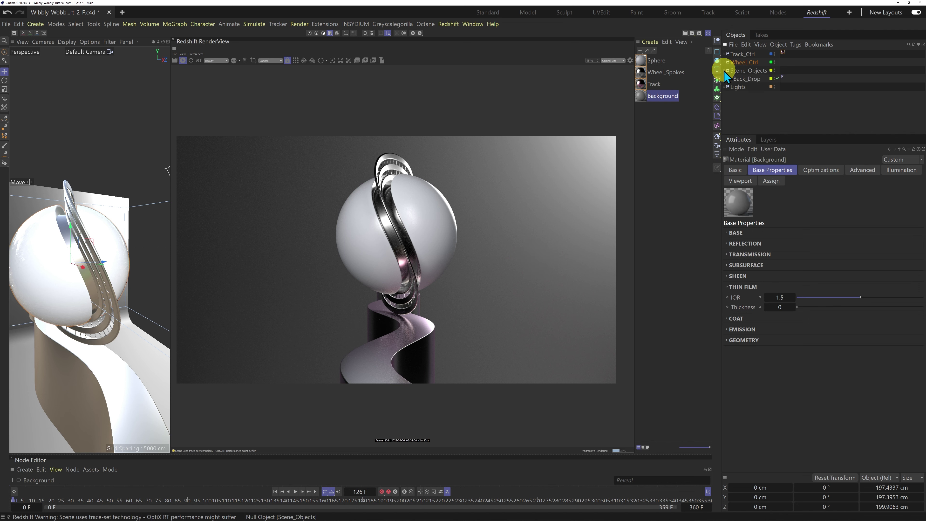
left_click_drag(642, 101, 747, 80)
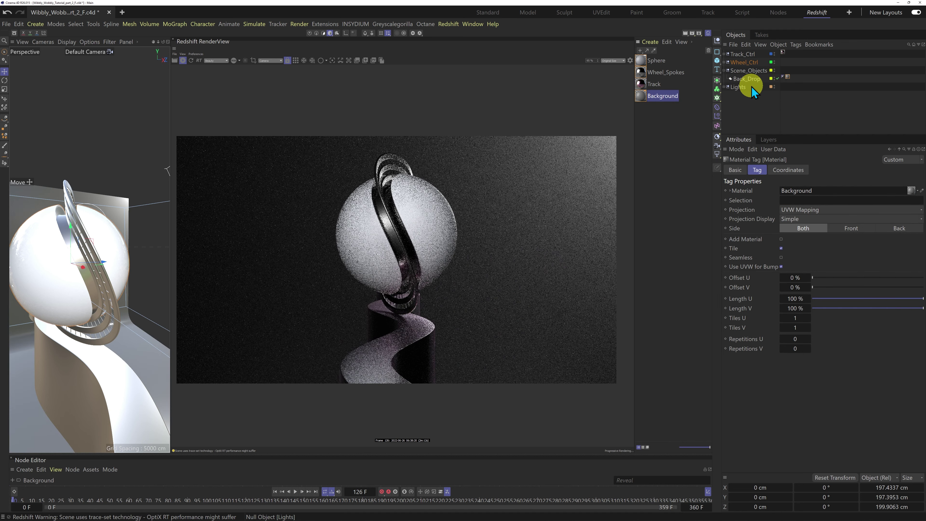
Set the Background material's reflection weight to 0 and its base color value to 73%.
left_click(642, 102)
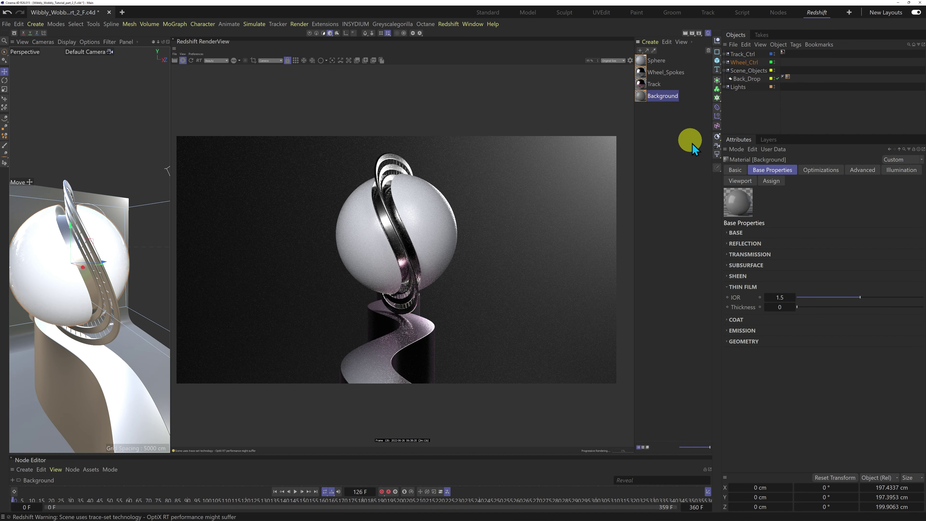
left_click(728, 243)
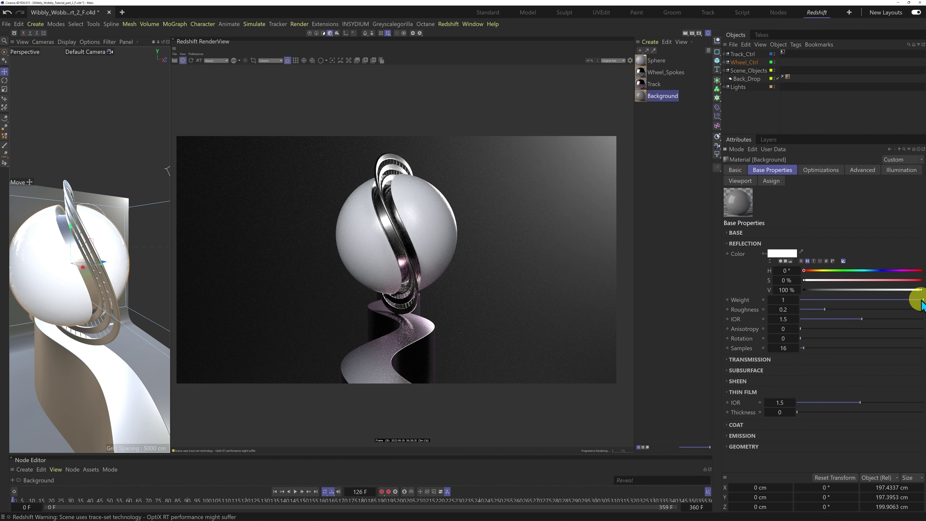
left_click_drag(921, 300, 763, 300)
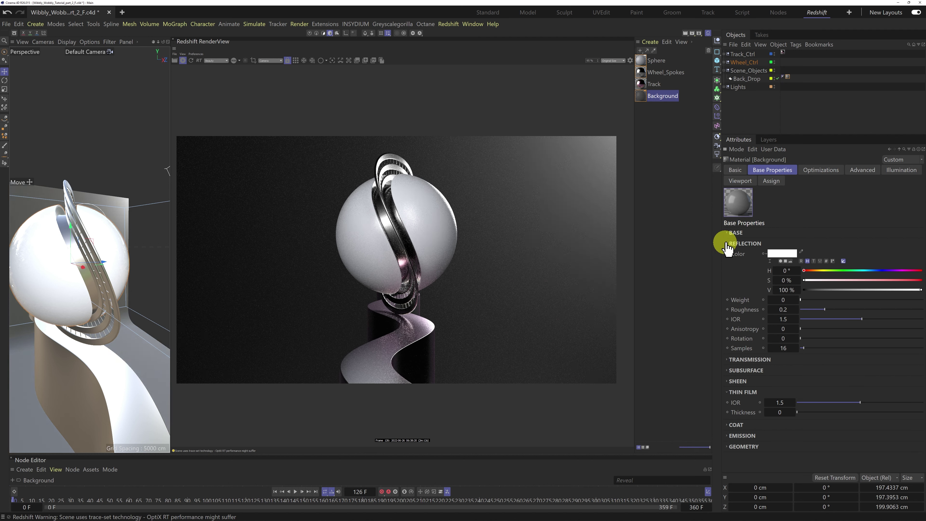
left_click(727, 244)
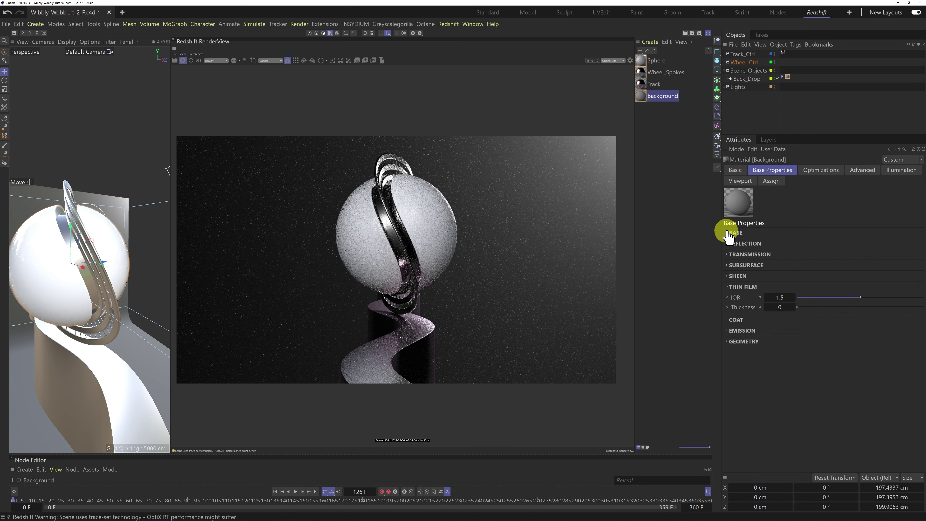
left_click(728, 233)
left_click_drag(846, 278, 896, 279)
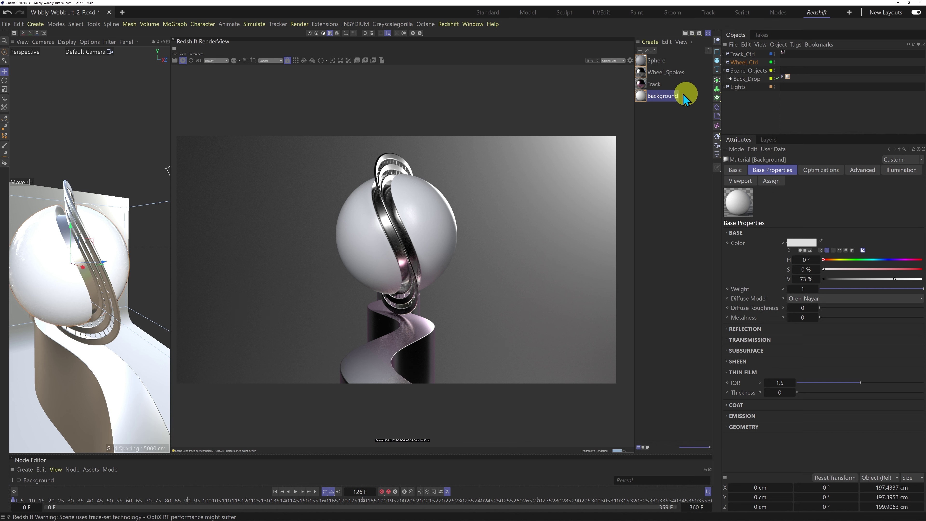
Adjust the Track material's thin film to an IOR of 1.62 and a thickness of 287.
left_click(645, 85)
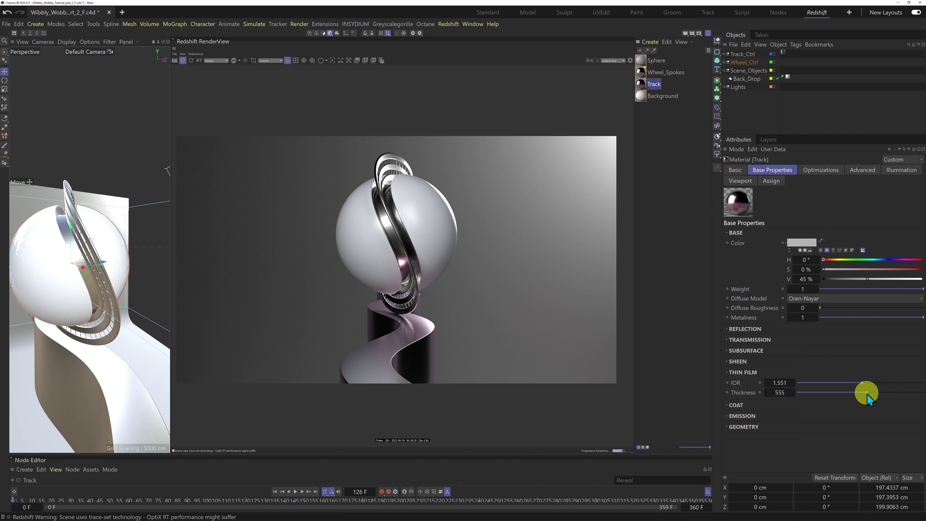
left_click_drag(867, 392, 834, 392)
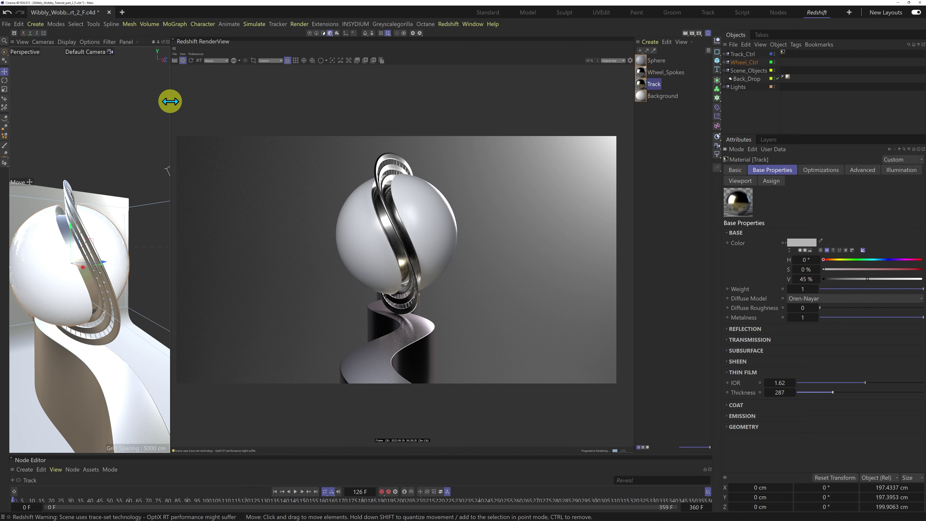
In an enlarged Right view, move the Back light farther behind the wheel, to about X -769 cm and Z 246 cm.
left_click_drag(170, 102, 431, 109)
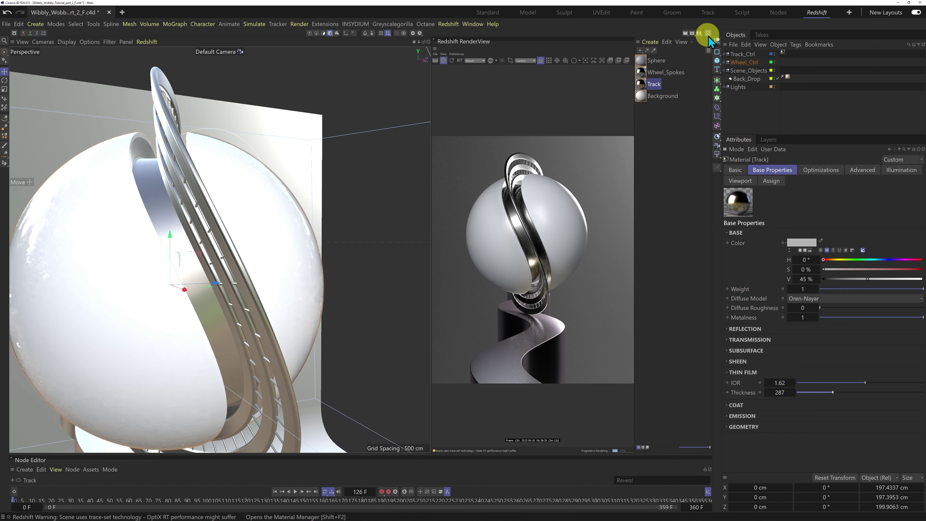
left_click(708, 33)
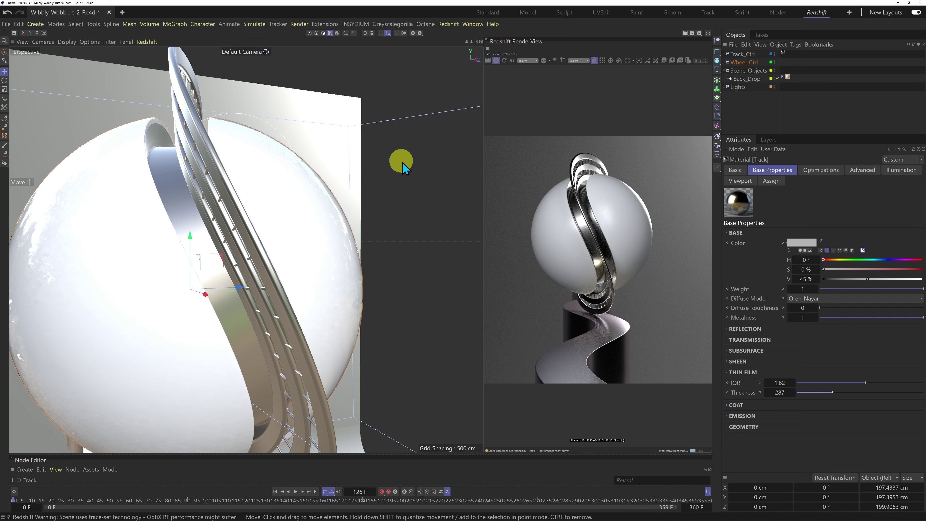
left_click(126, 41)
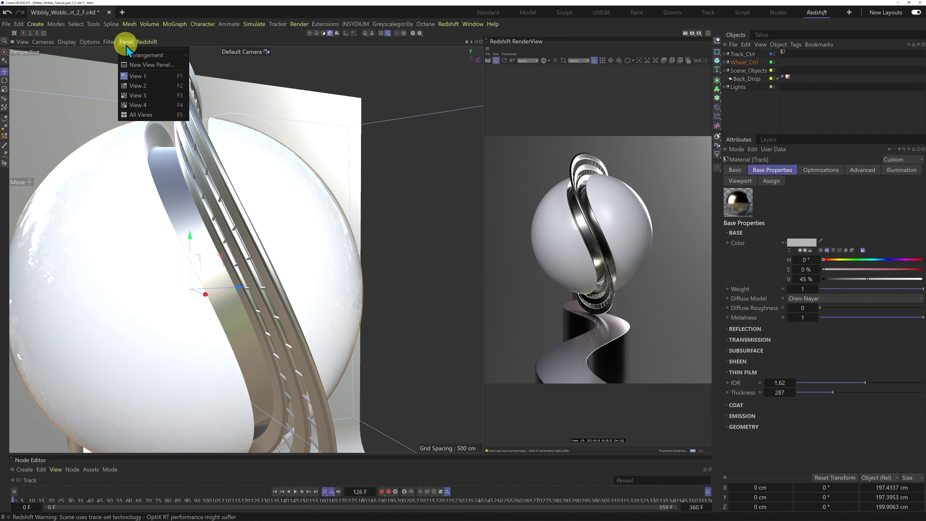
left_click(137, 95)
left_click(725, 87)
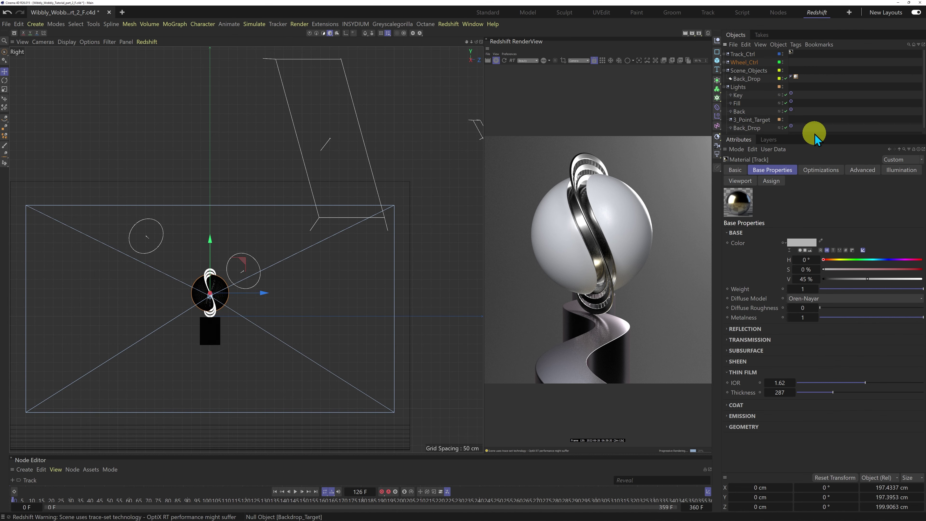
left_click_drag(816, 137, 817, 171)
left_click(739, 111)
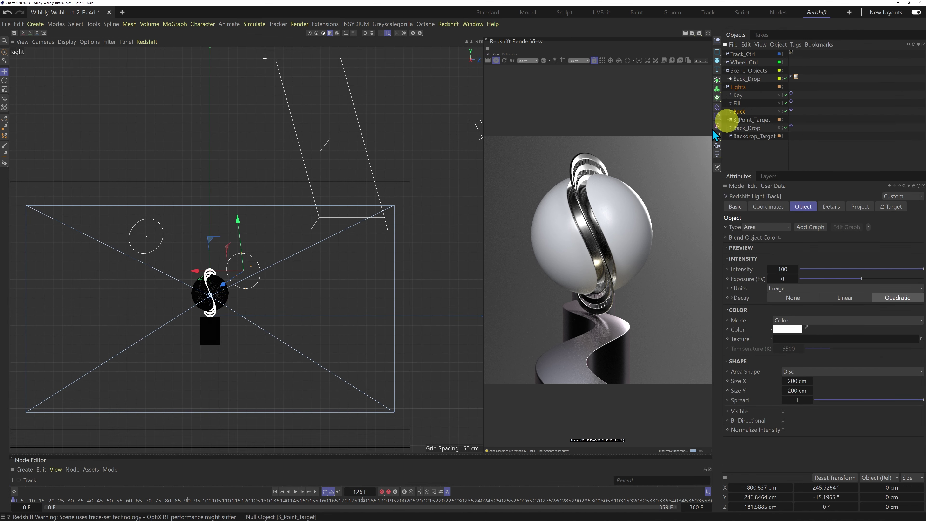
left_click_drag(198, 273, 211, 278)
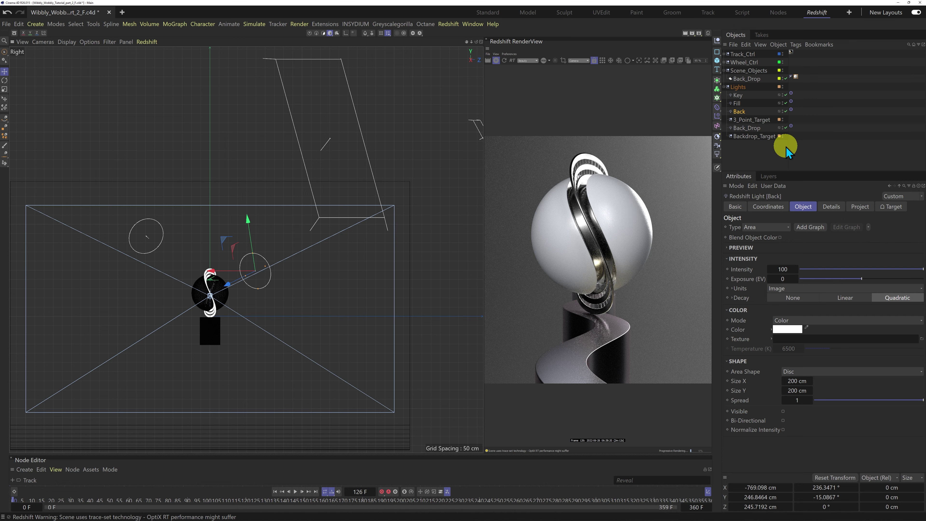
Test a black reflection color on the Sphere material, and set the reflection color's value to 85%.
left_click(709, 35)
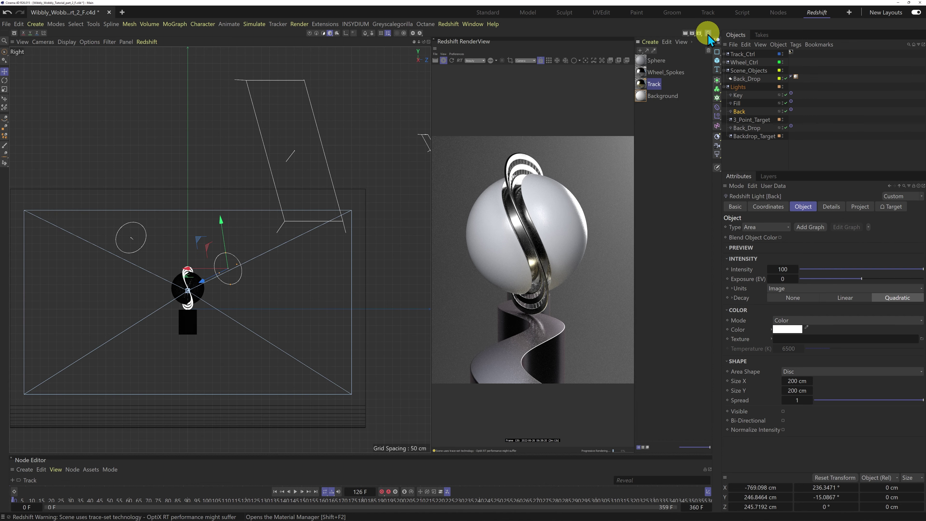
left_click(641, 62)
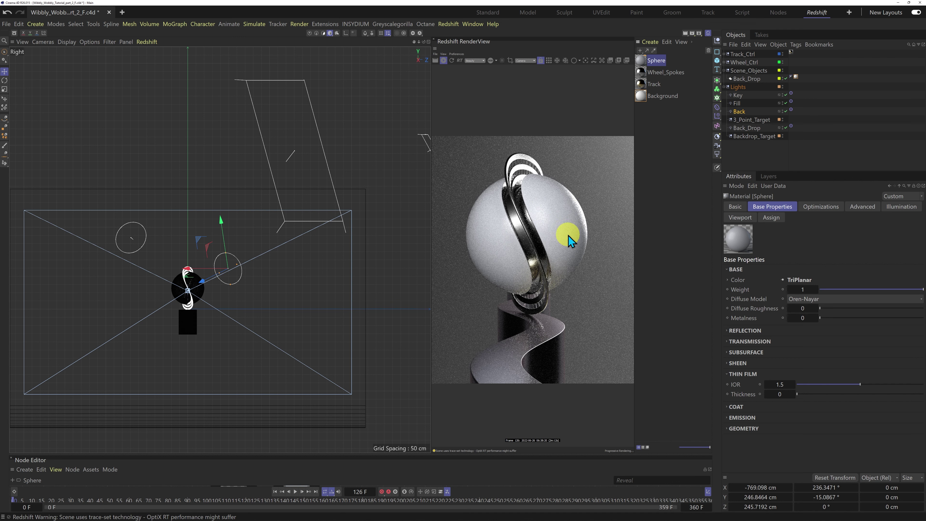
left_click(734, 269)
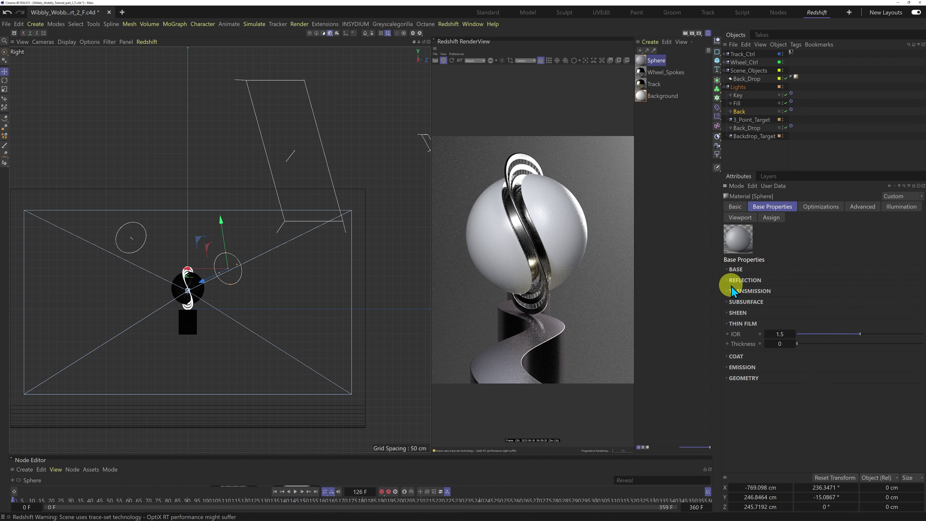
left_click(728, 280)
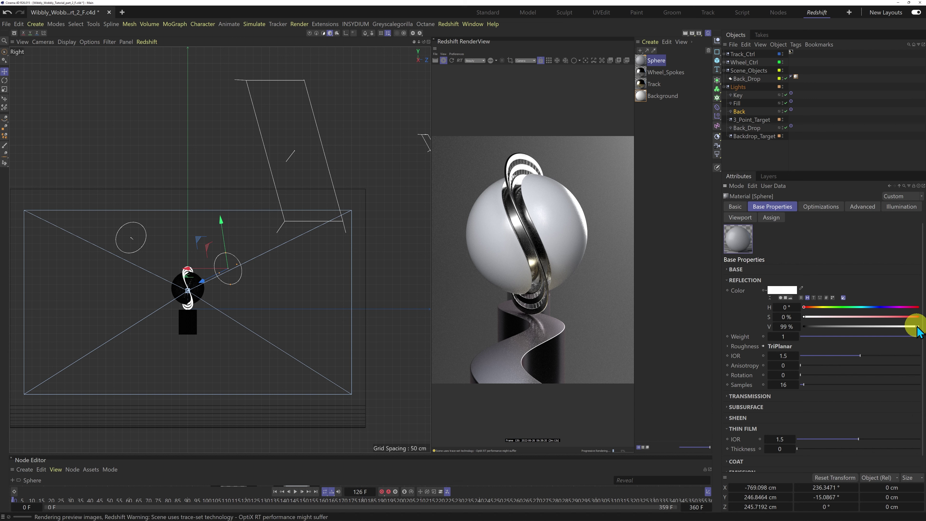
left_click_drag(917, 327, 790, 326)
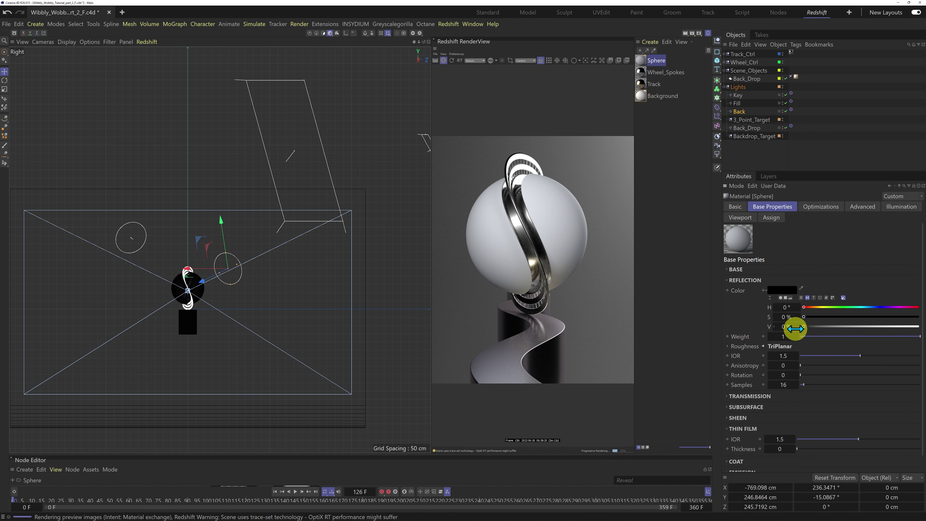
left_click_drag(804, 326, 904, 328)
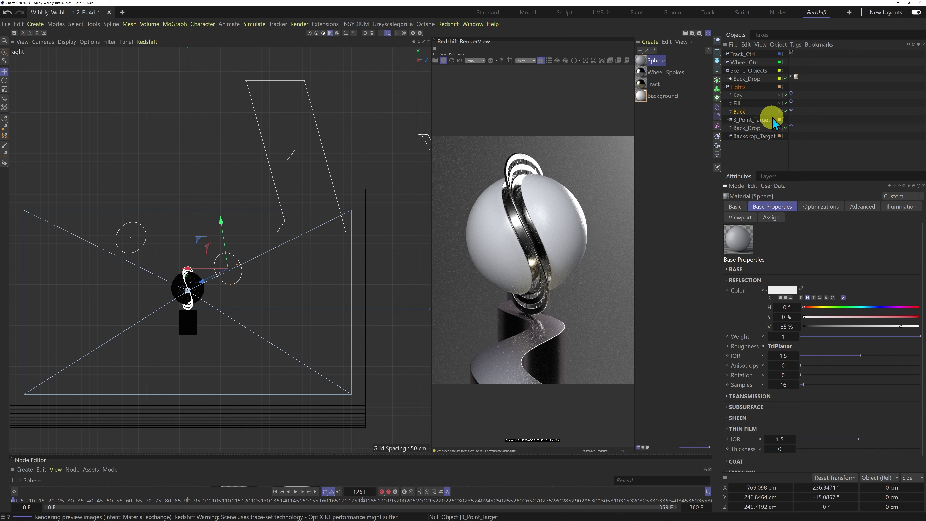
Lower the Back light's reflection contribution to 0.069 and check the render at several frames, ending at frame 163.
left_click(742, 112)
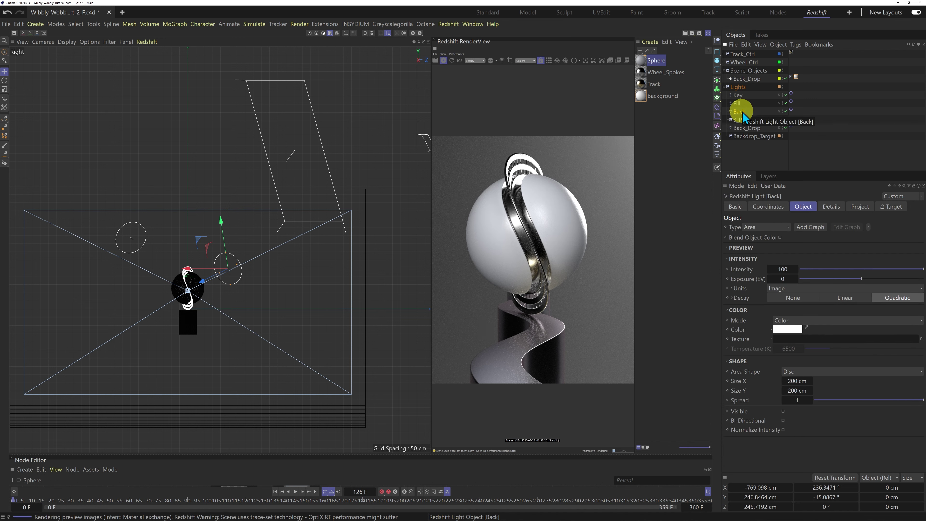
left_click(832, 208)
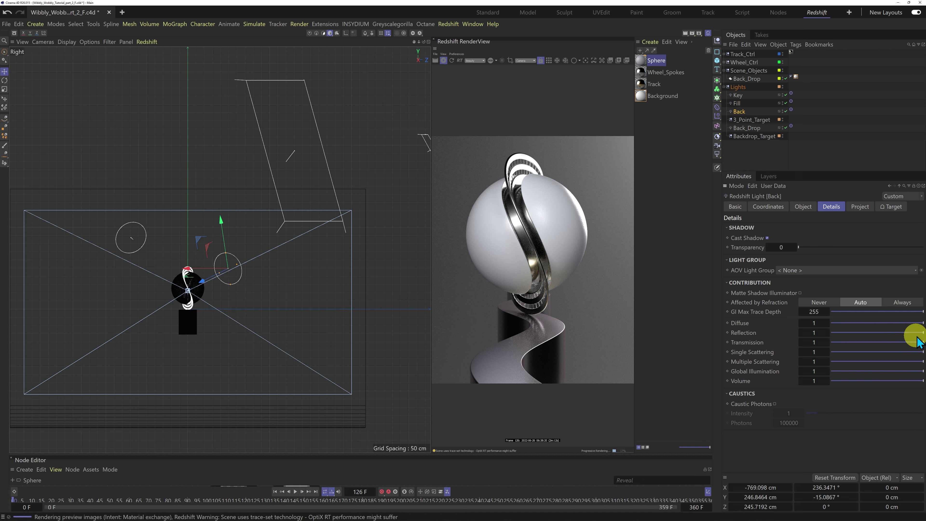
left_click_drag(919, 335, 671, 309)
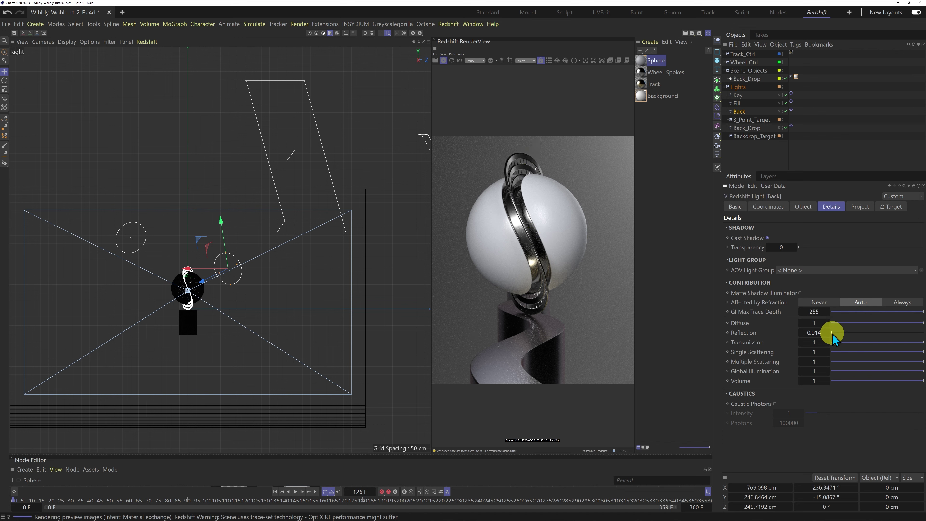
left_click_drag(833, 338, 838, 336)
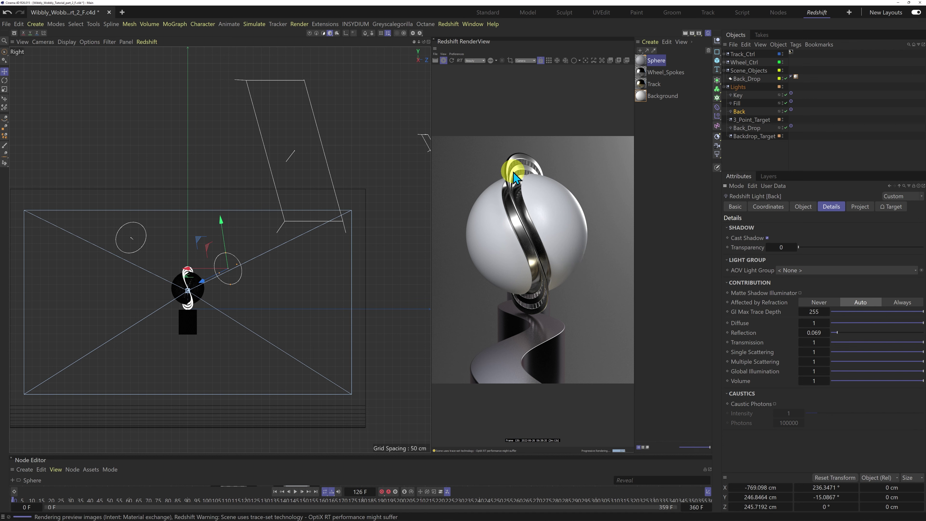
left_click(96, 501)
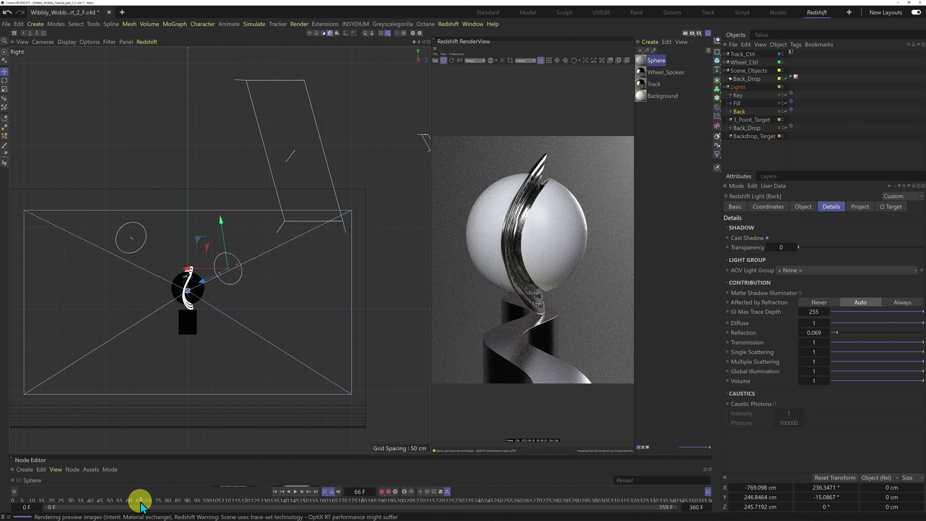
left_click(182, 505)
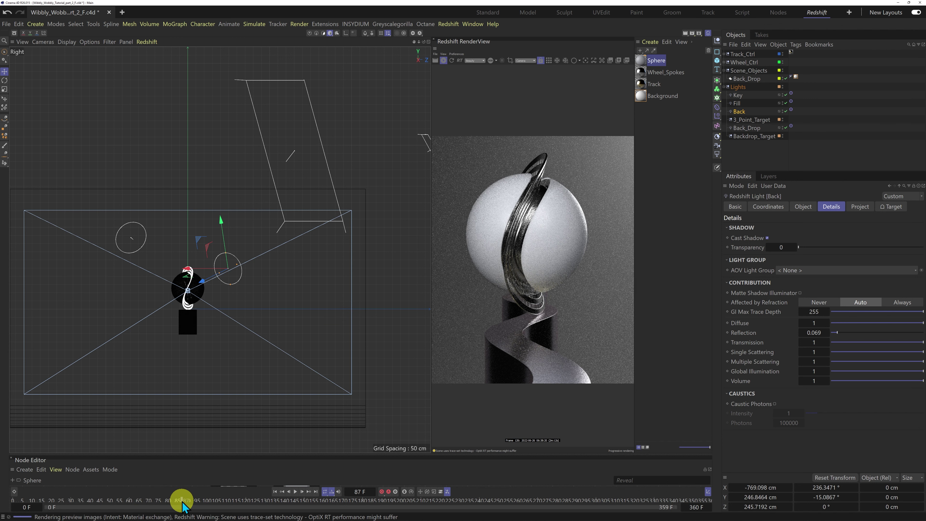
left_click(218, 504)
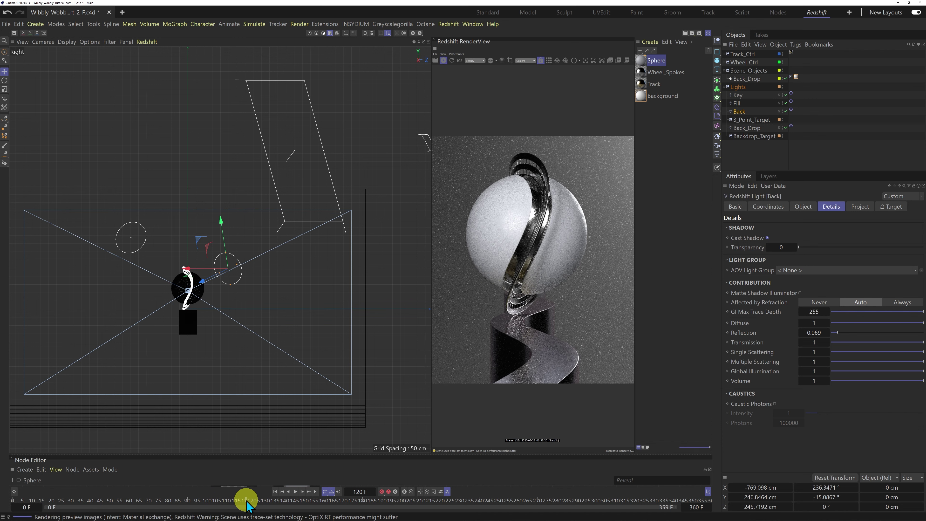
left_click_drag(246, 506, 295, 506)
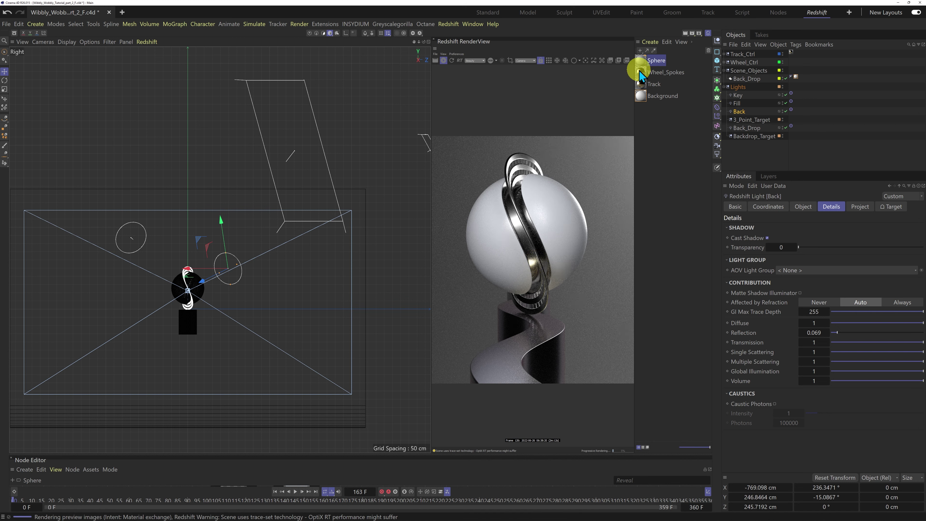
Set the Wheel_Spokes material's base color value to 86%.
left_click(653, 72)
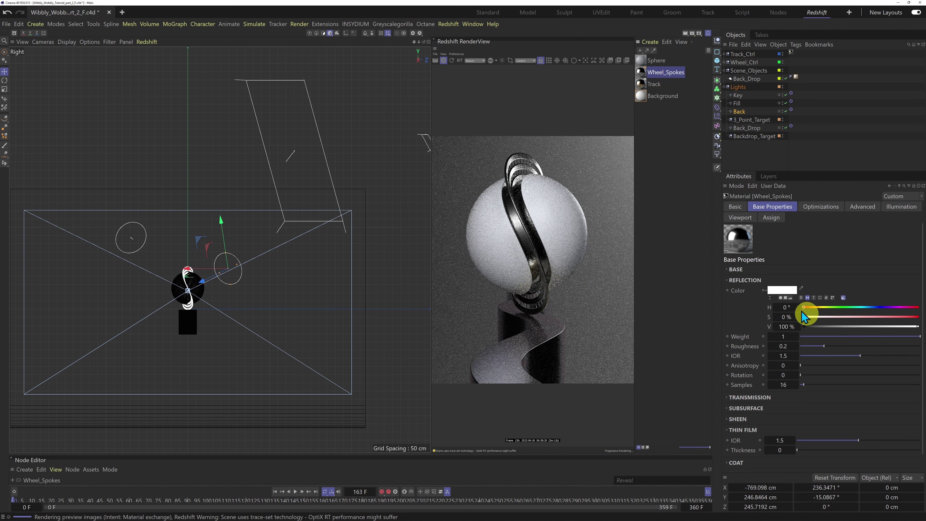
left_click(728, 281)
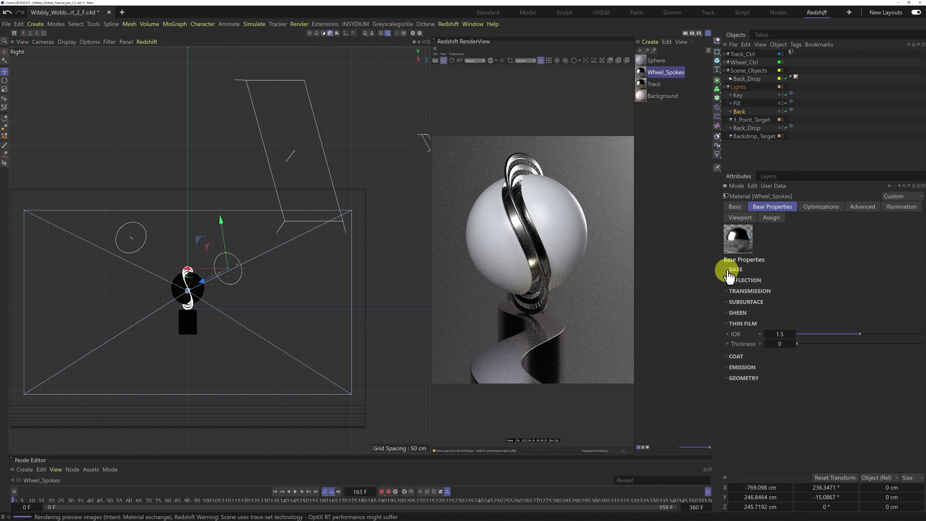
left_click(730, 270)
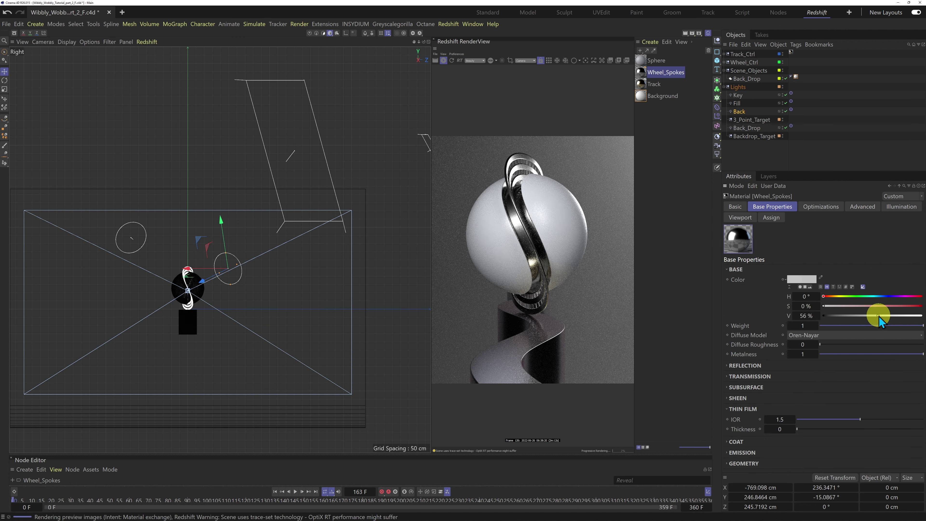
left_click_drag(879, 316, 894, 316)
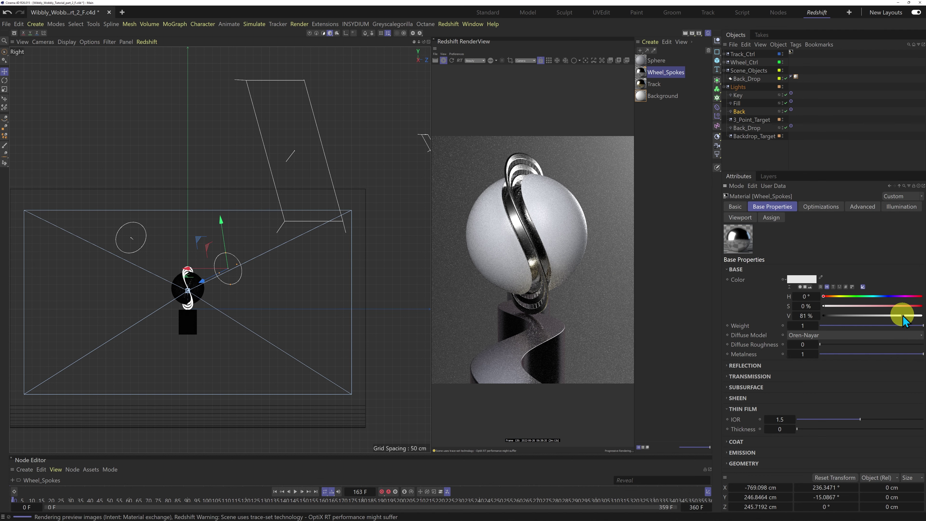
left_click_drag(904, 316, 908, 316)
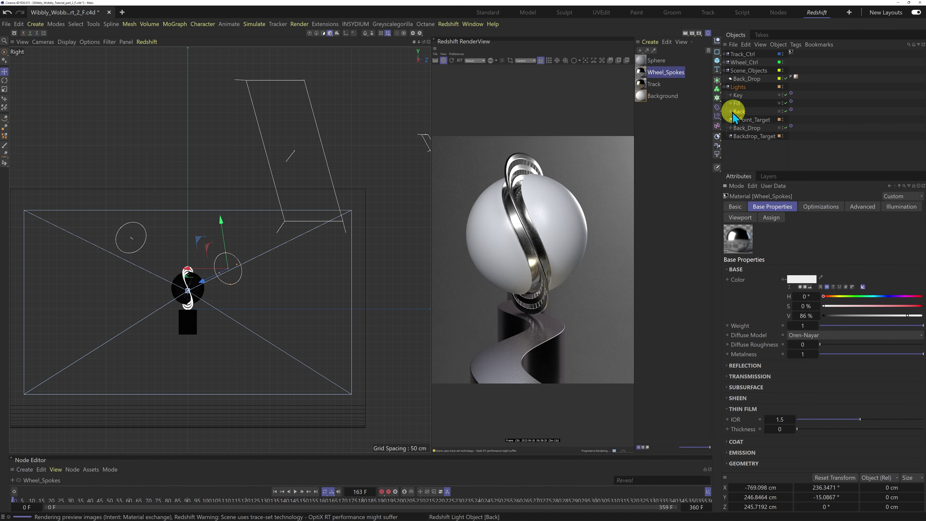
Lower the Fill light's reflection contribution to 0.316 and widen the render view to show the full frame.
left_click(737, 104)
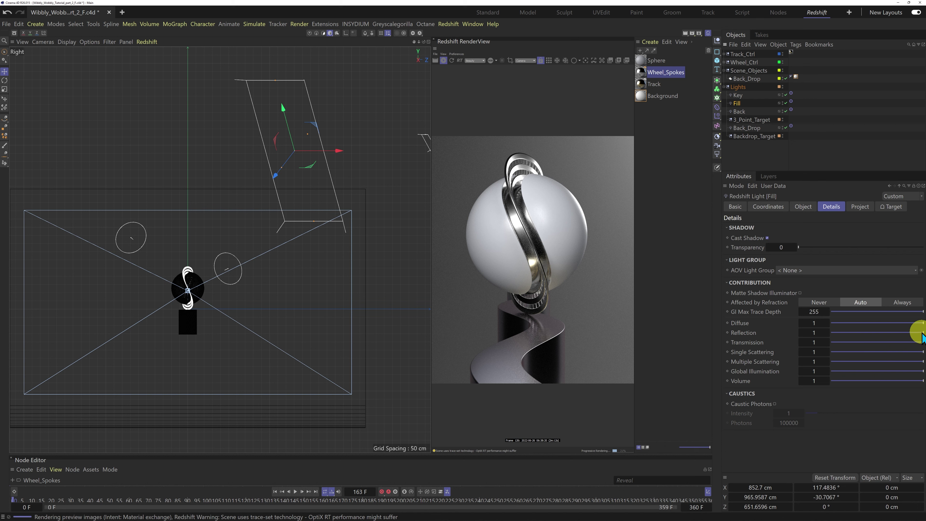
left_click_drag(922, 334, 855, 334)
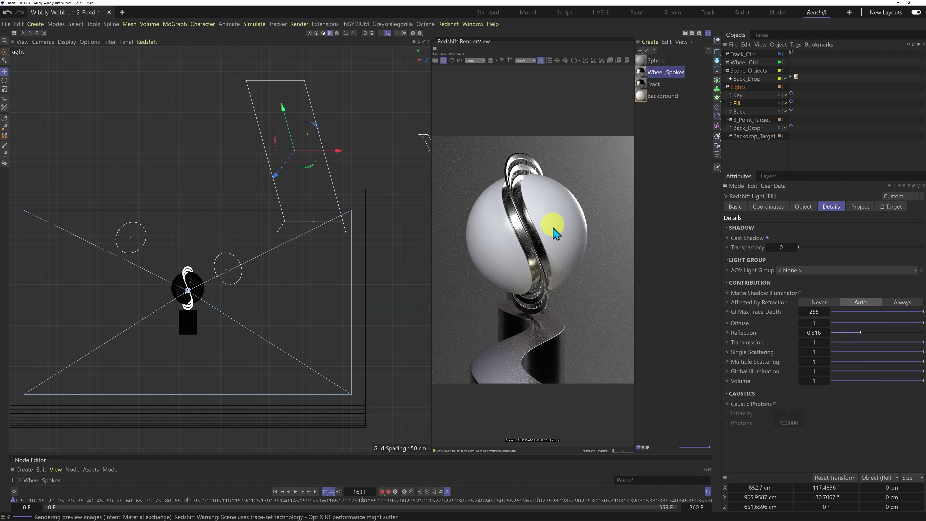
mouse_move(429, 265)
left_mouse_down()
mouse_move(406, 275)
mouse_move(155, 279)
left_mouse_up()
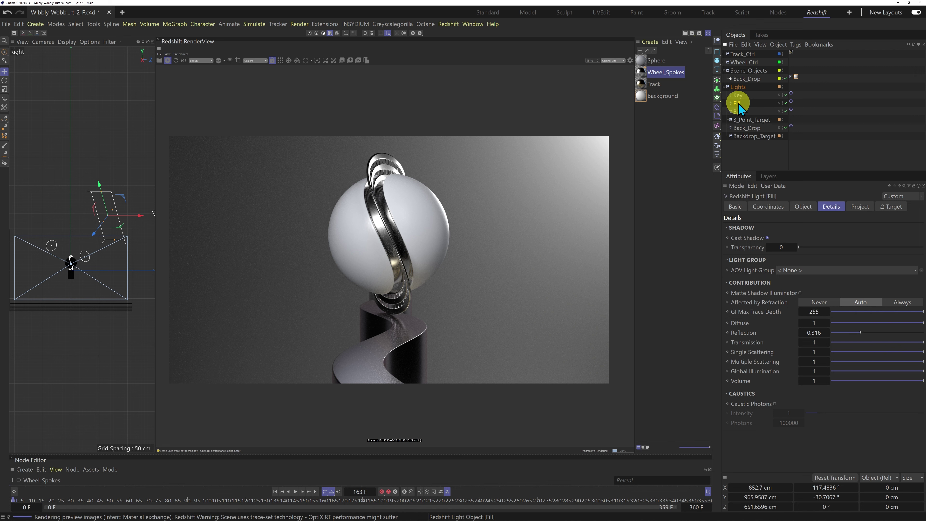
Test the Fill light's Temperature color mode at 2023 K and 25000 K, and reset the temperature to its default.
left_click(804, 207)
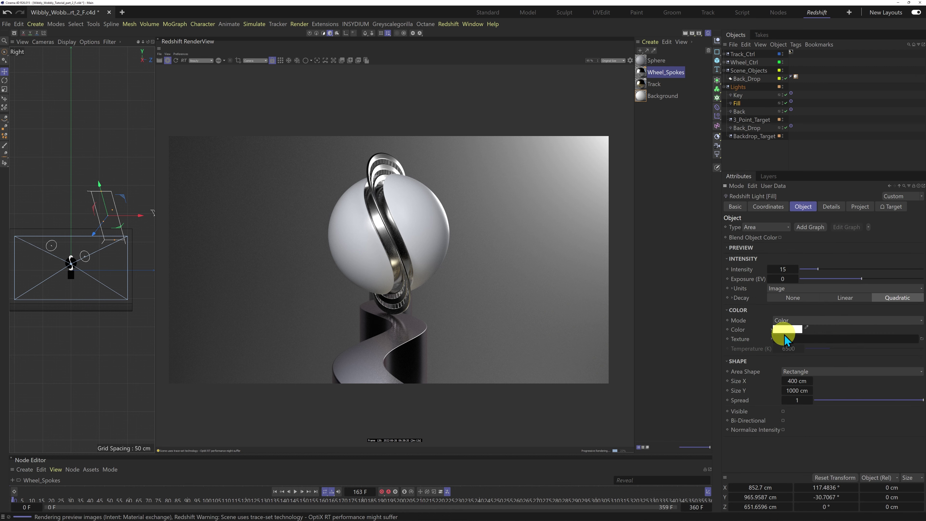
left_click(789, 321)
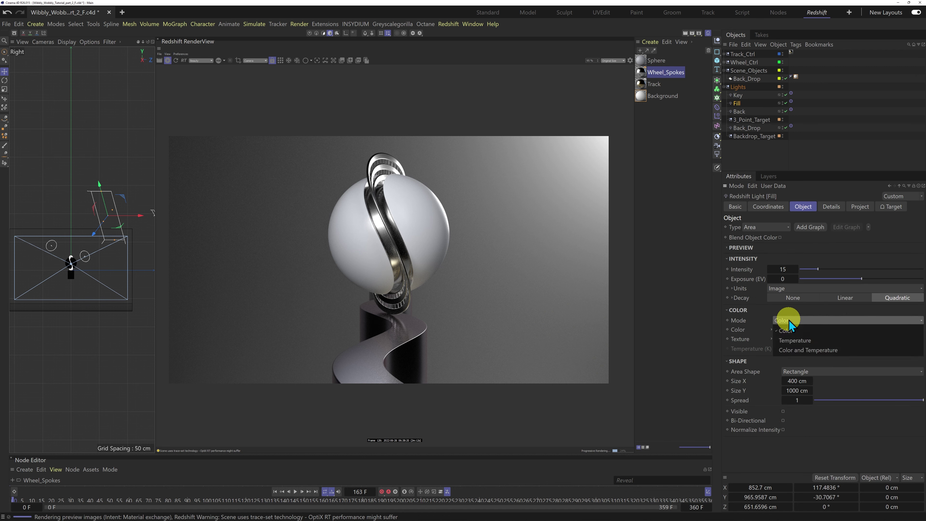
left_click(795, 342)
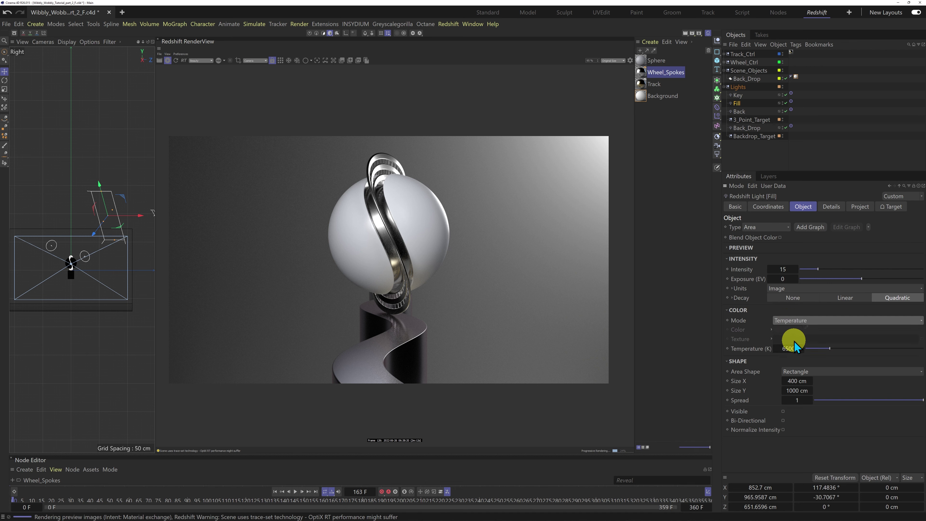
left_click(791, 321)
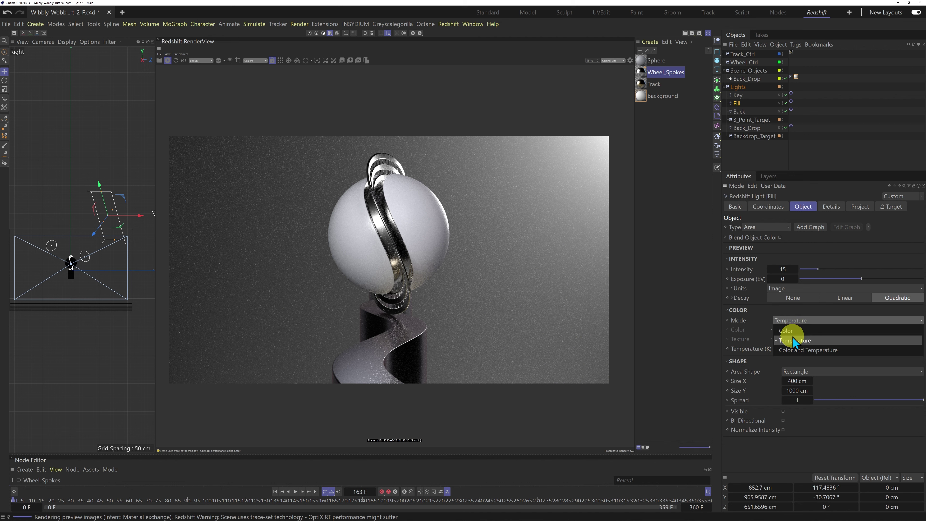
left_click(796, 342)
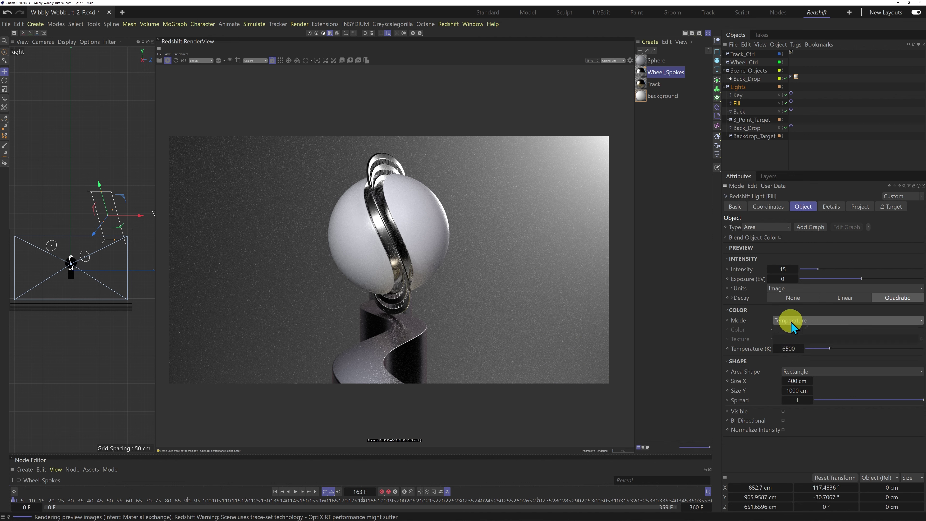
left_click_drag(830, 349, 807, 348)
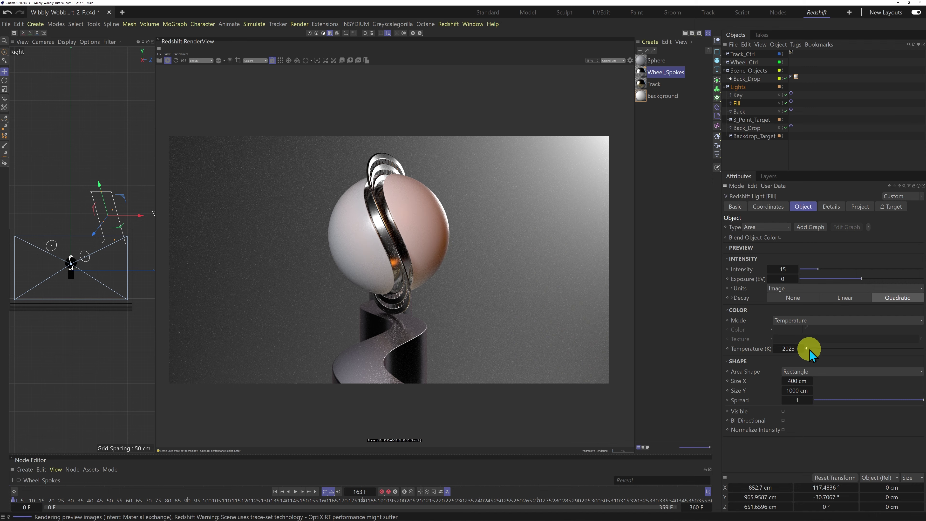
left_click_drag(817, 352, 923, 349)
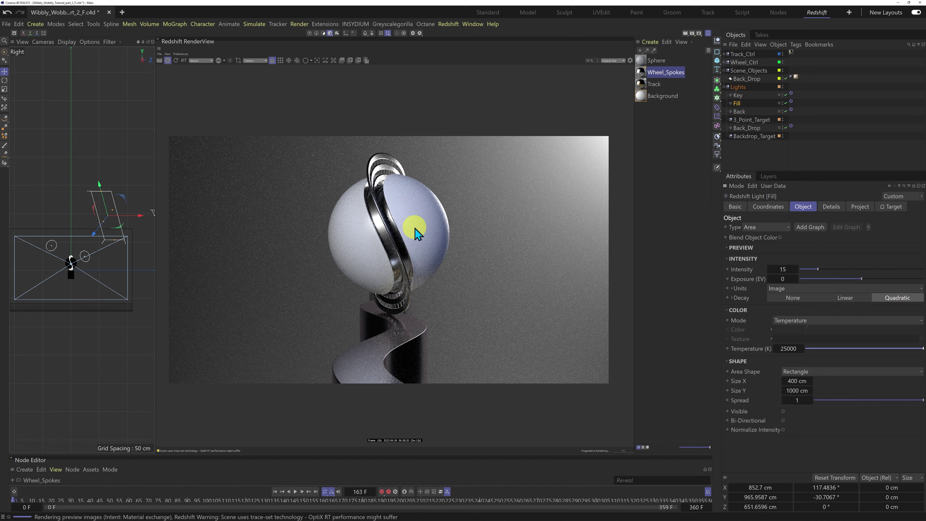
right_click(749, 351)
left_click(780, 429)
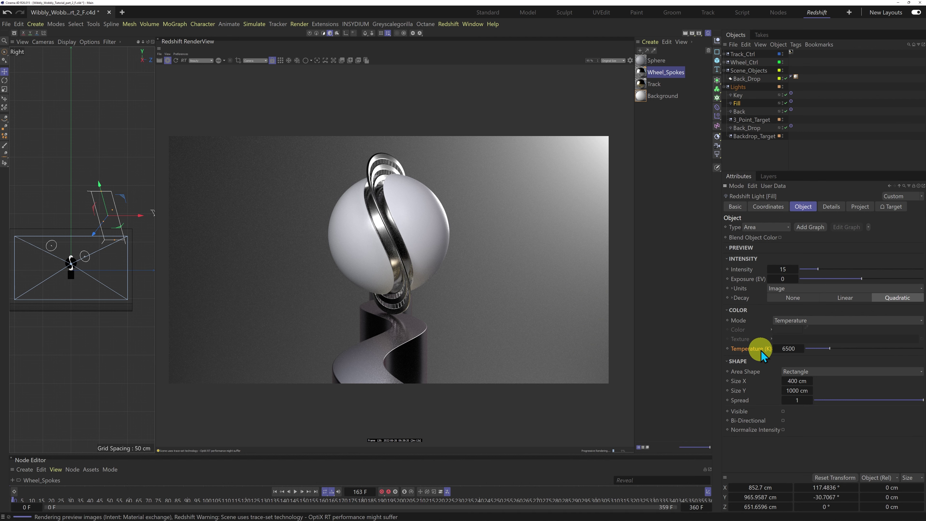
Return the Fill light to Color mode and tint it a pale warm yellow with hue 52° and saturation 12%.
left_click(791, 321)
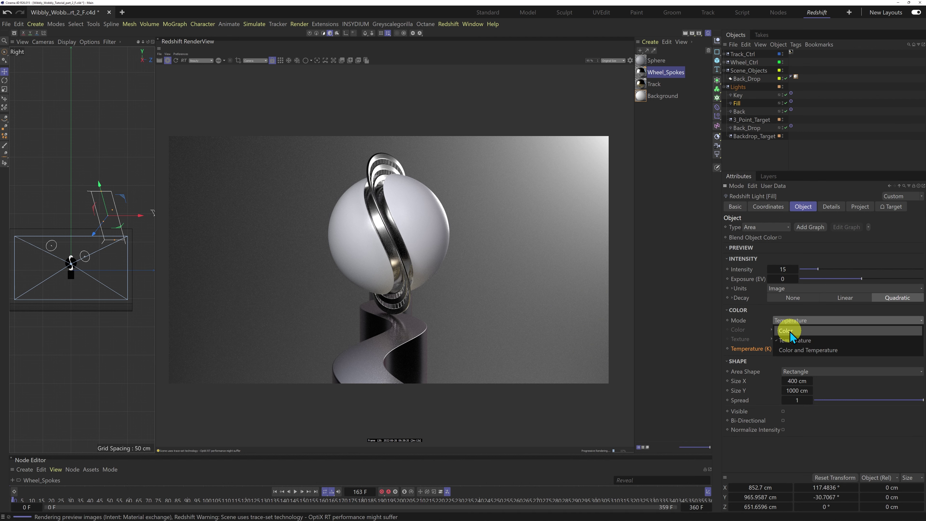
left_click(789, 331)
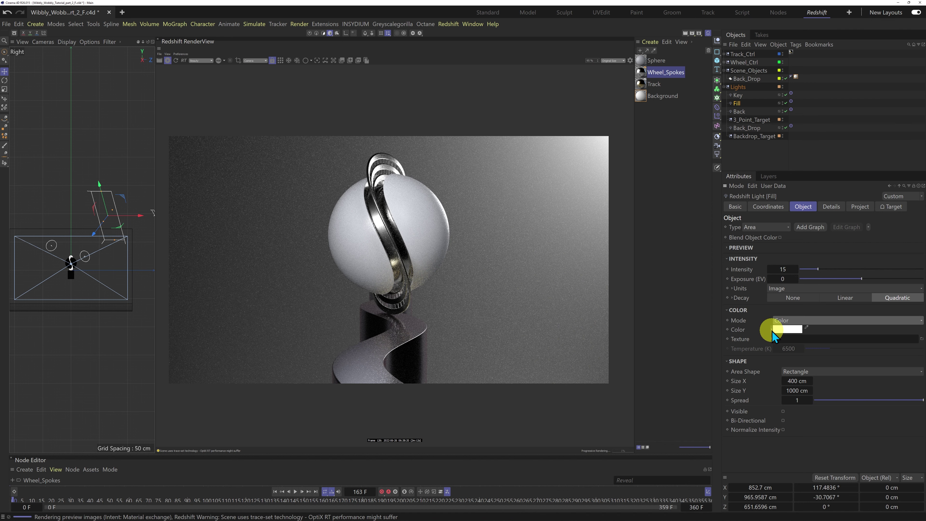
left_click(772, 330)
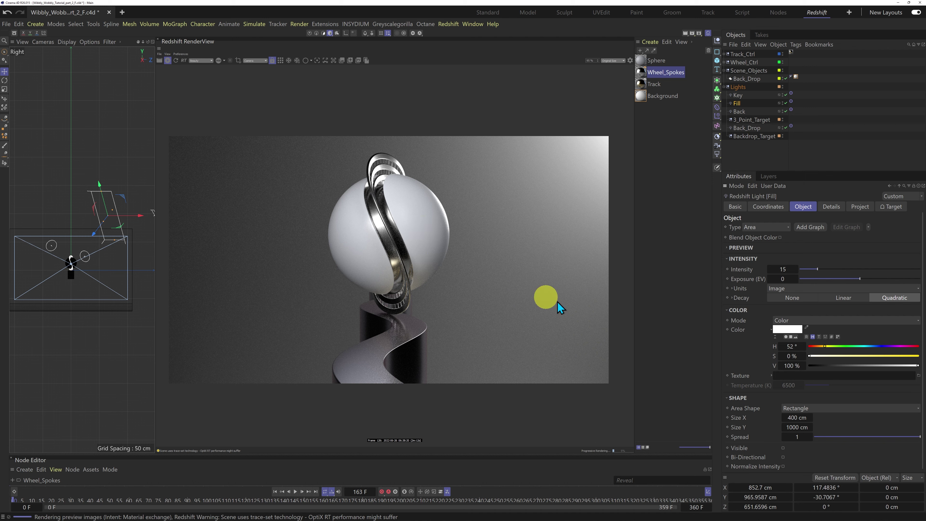
left_click_drag(818, 361, 826, 360)
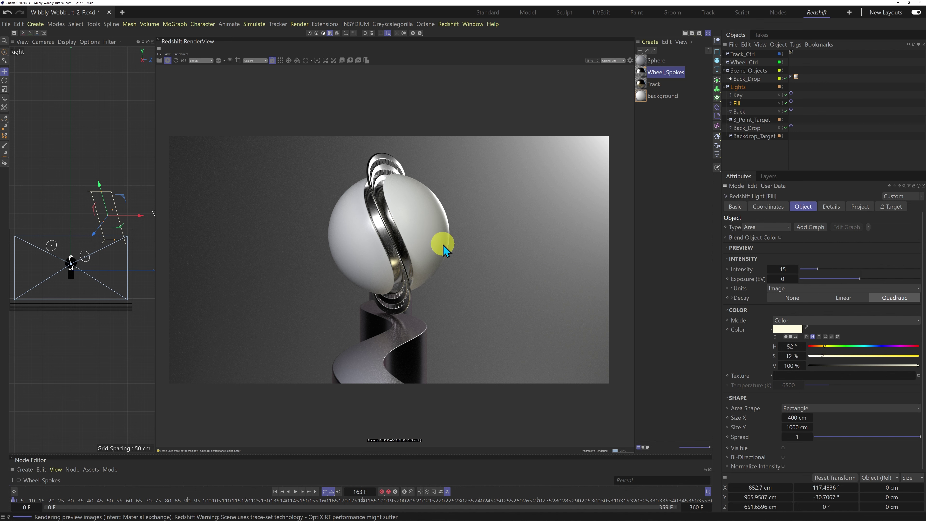
Tint the Back light a pale cool blue with hue 191° and saturation 9%.
left_click(739, 112)
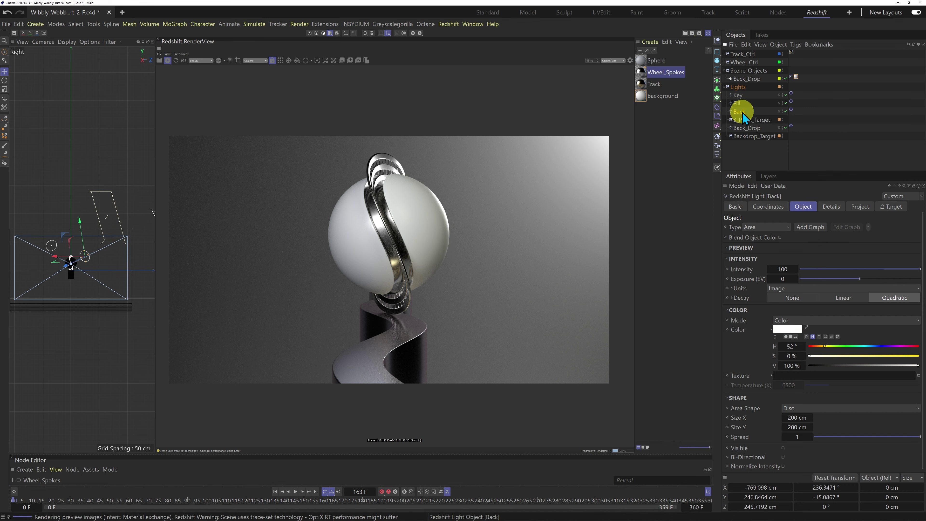
left_click(863, 347)
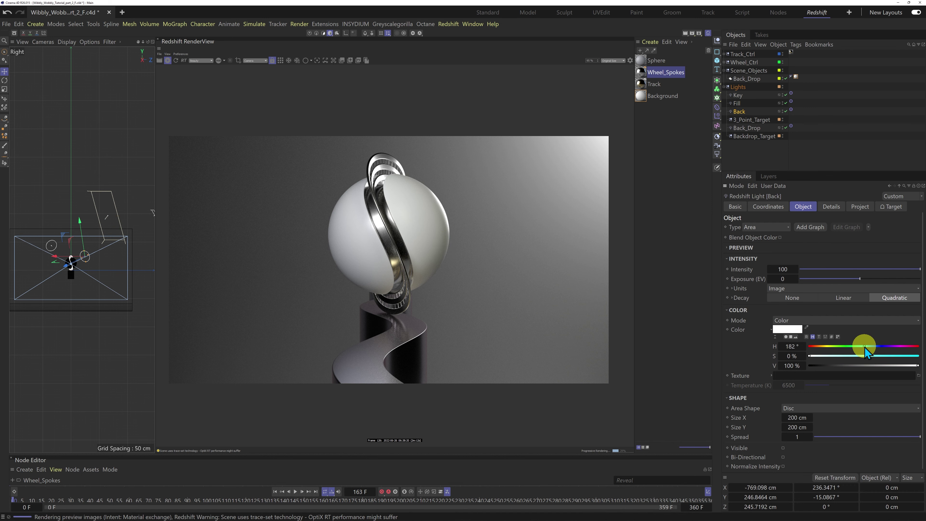
left_click_drag(817, 357, 826, 356)
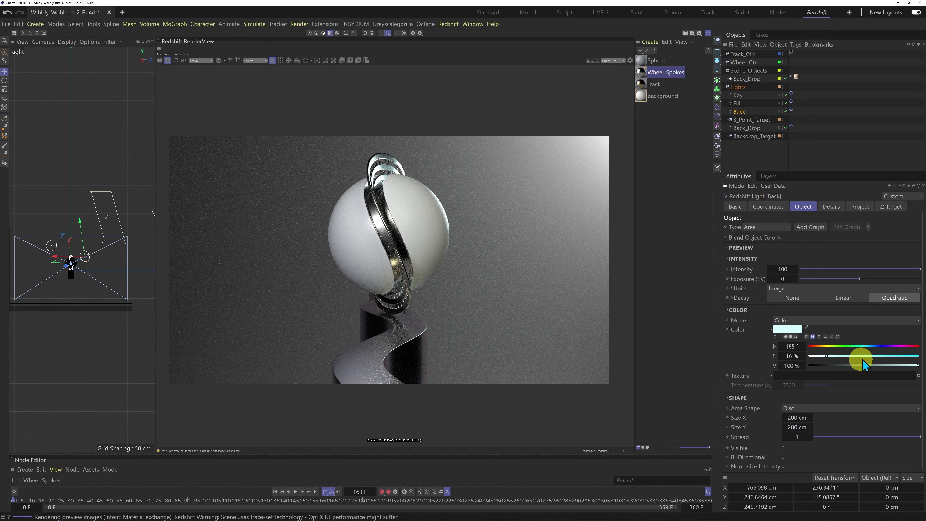
left_click(868, 347)
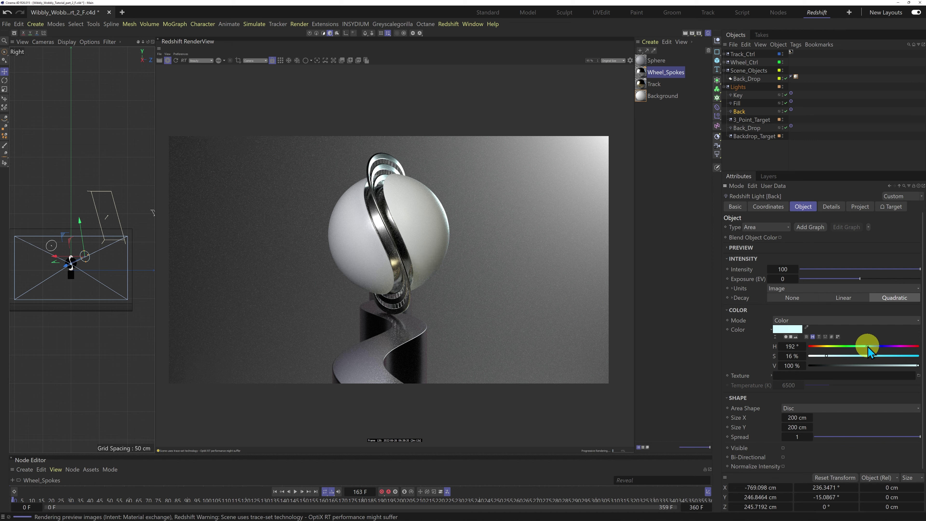
left_click(818, 357)
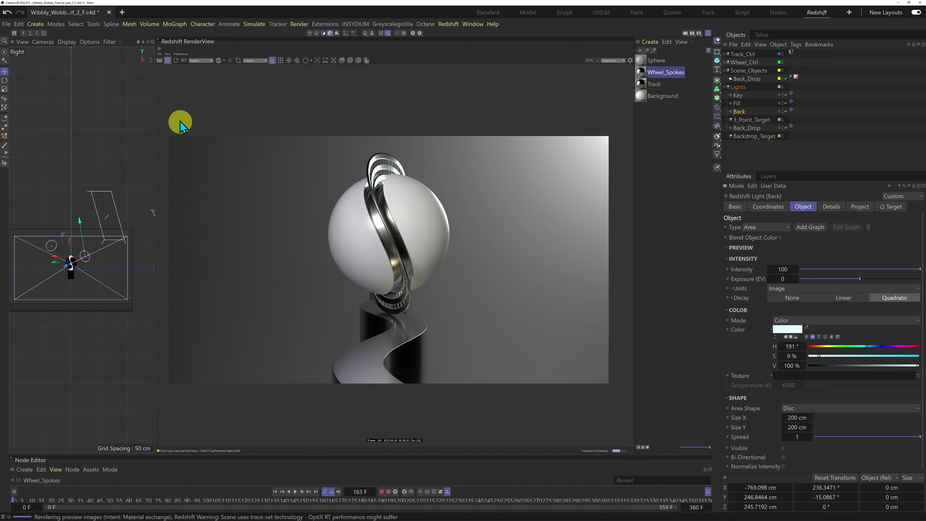
Duplicate the Back light in the top view and place the copy behind the wheel on the opposite side, about X -995 cm, Z -312 cm.
left_click_drag(155, 119, 281, 118)
left_click(127, 42)
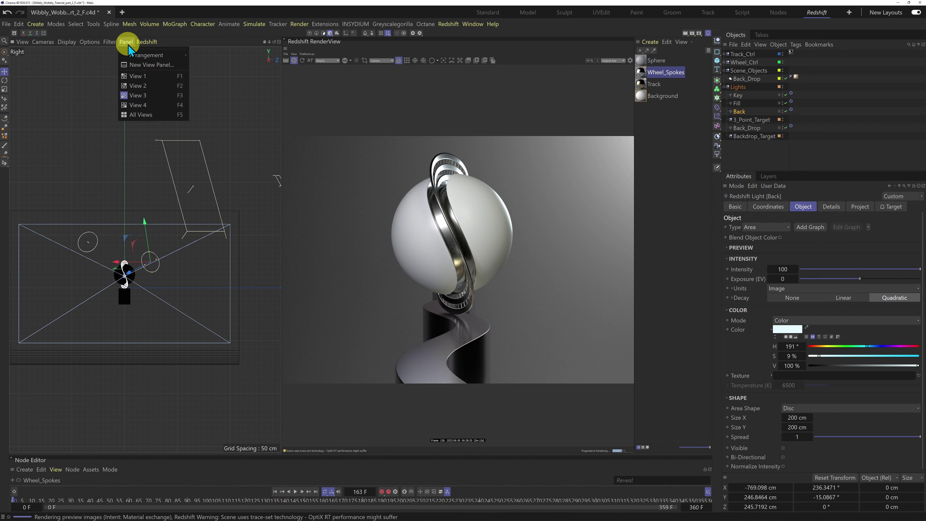
left_click(137, 86)
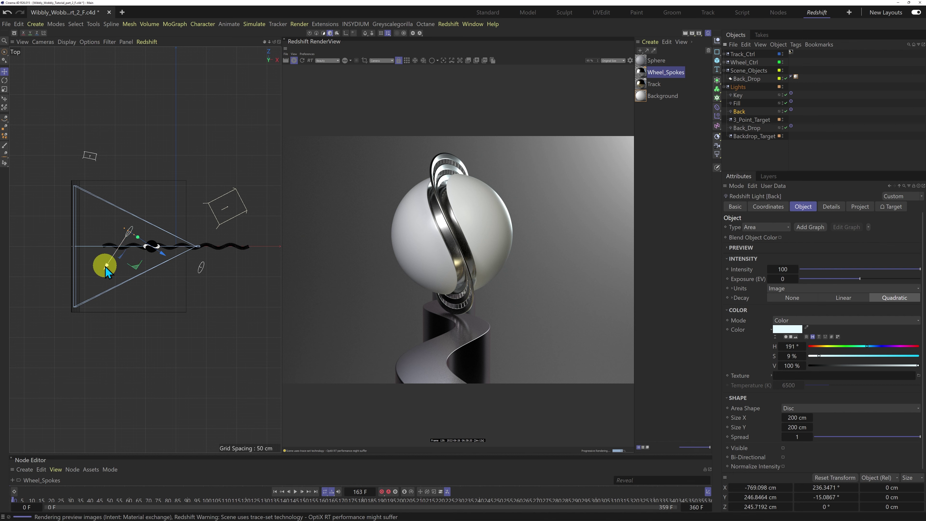
left_click_drag(105, 289, 135, 345)
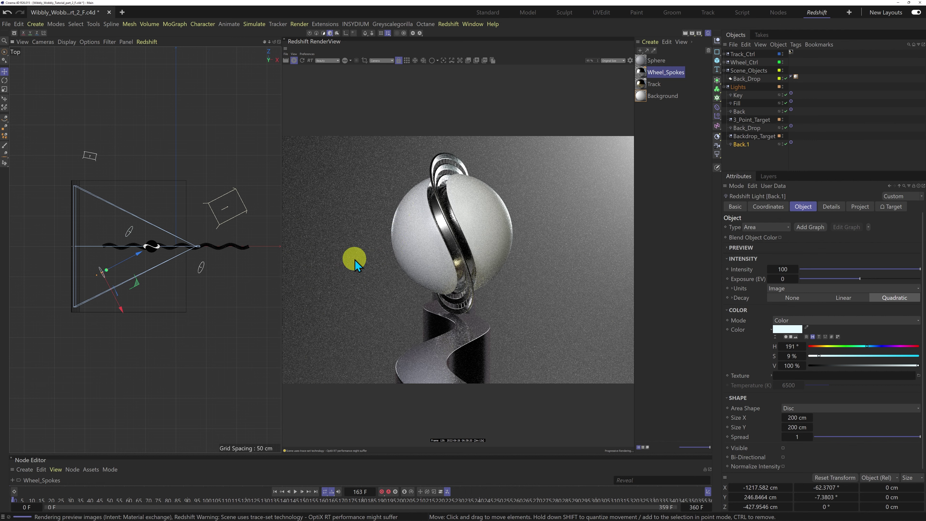
mouse_move(143, 257)
left_mouse_down()
mouse_move(166, 249)
mouse_move(153, 252)
left_mouse_up()
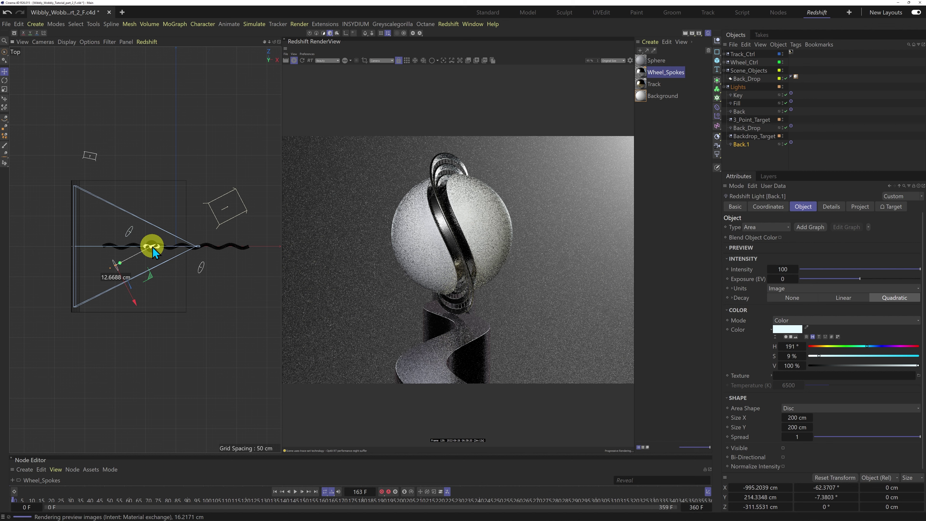
Raise the duplicated light to a height of about 370 cm and list it directly below the Back light as Back_Left.
left_click(127, 42)
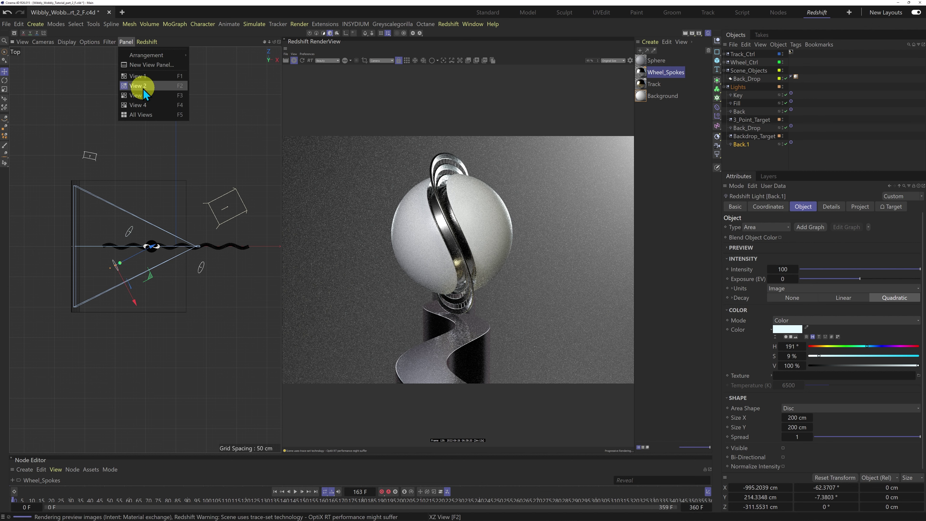
left_click(139, 95)
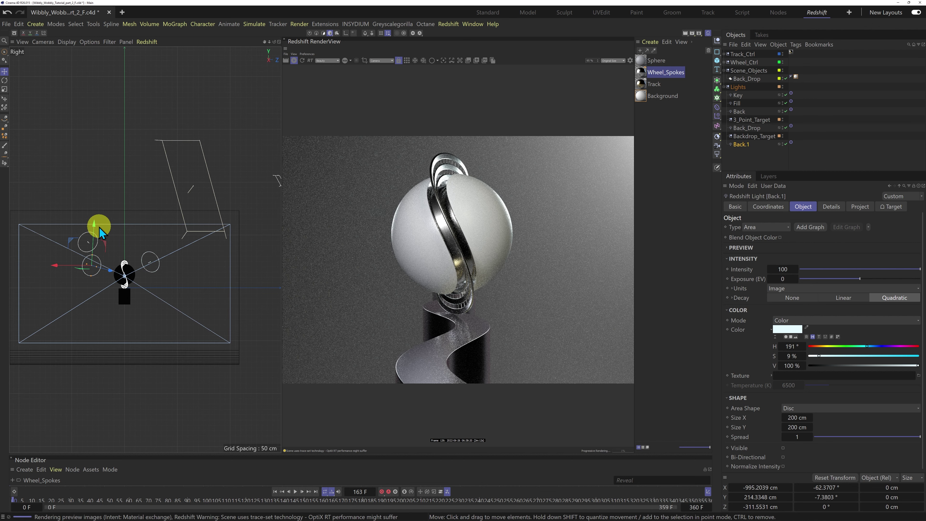
left_click_drag(100, 228, 102, 211)
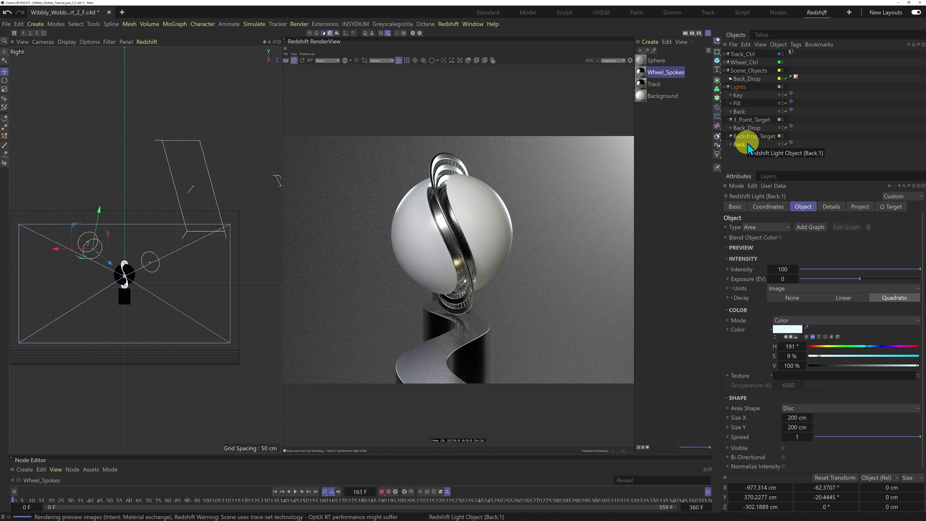
left_click_drag(747, 144, 748, 122)
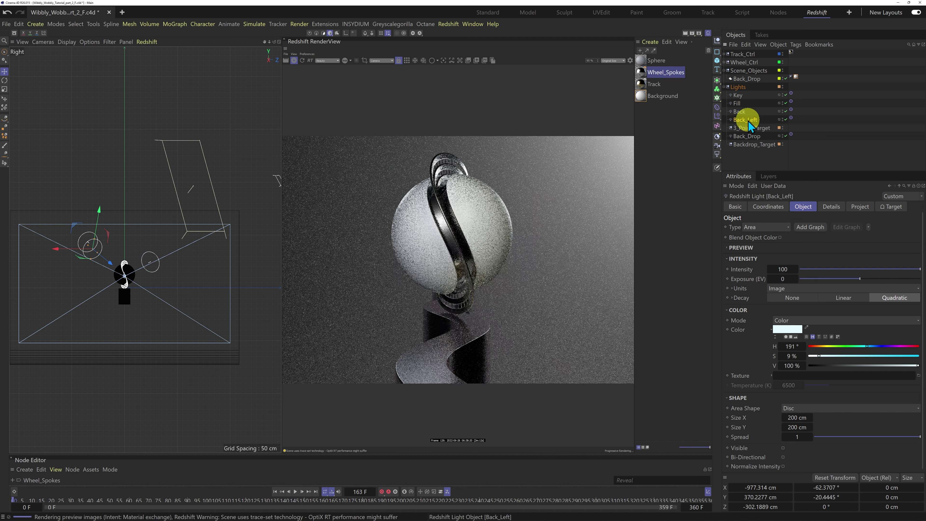
Lower the Back_Left light's intensity to 42.33 and its reflection contribution to 0.035.
left_click_drag(870, 269, 852, 271)
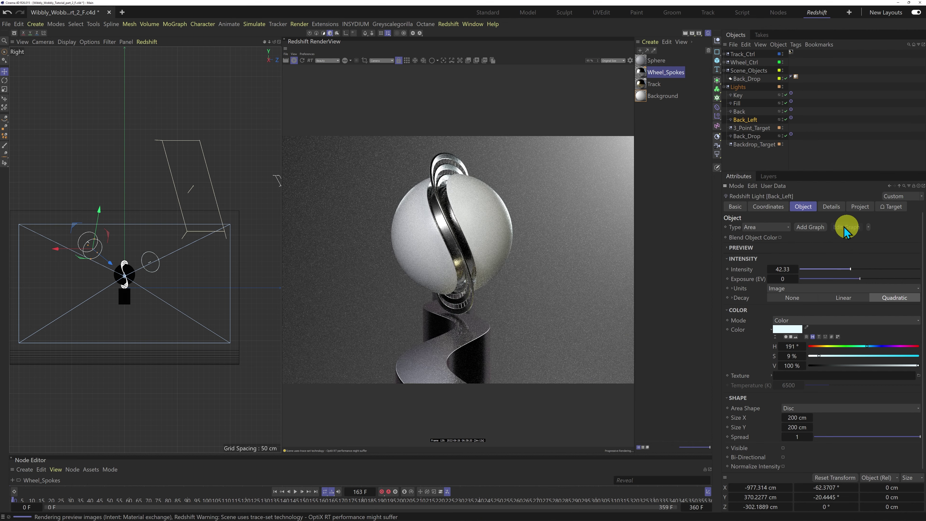
left_click(832, 207)
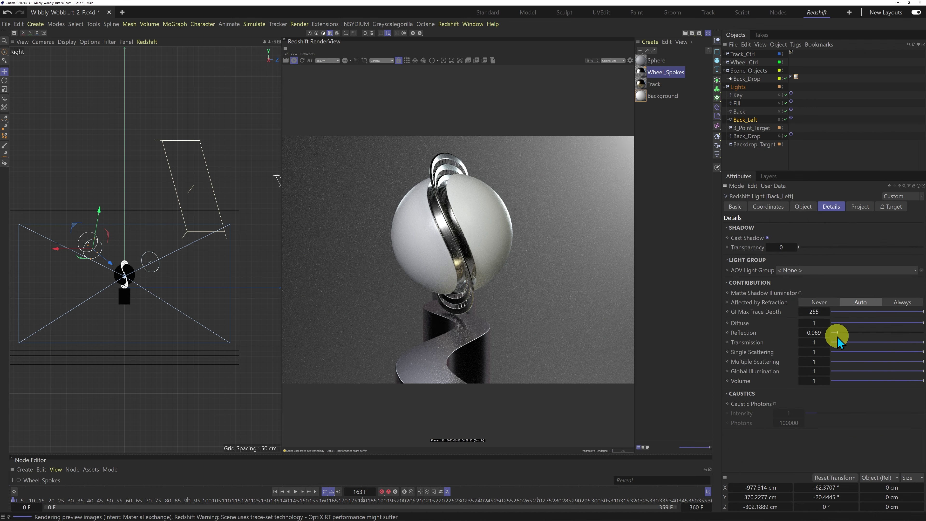
left_click_drag(838, 336, 835, 336)
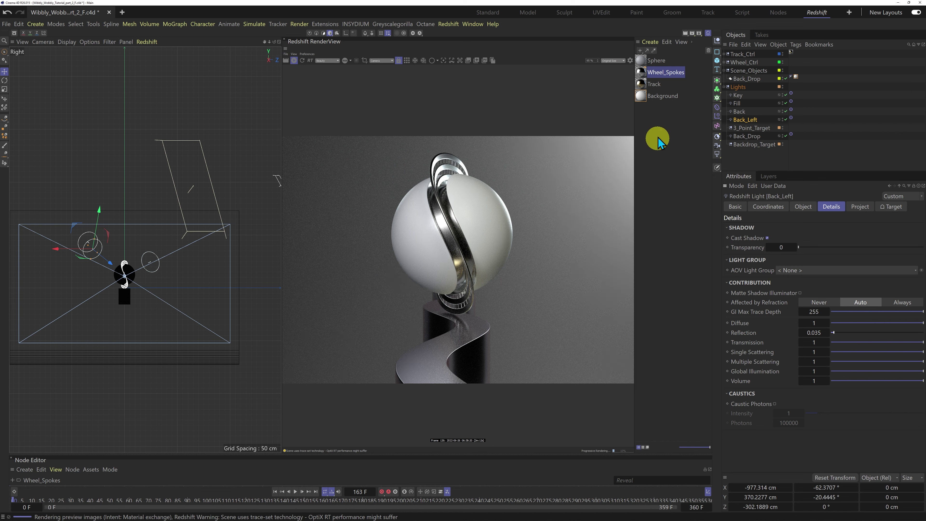
Tint the Background material's base color a pale blue with hue 202° and saturation 6%, and widen the render view to show the full frame.
left_click(644, 98)
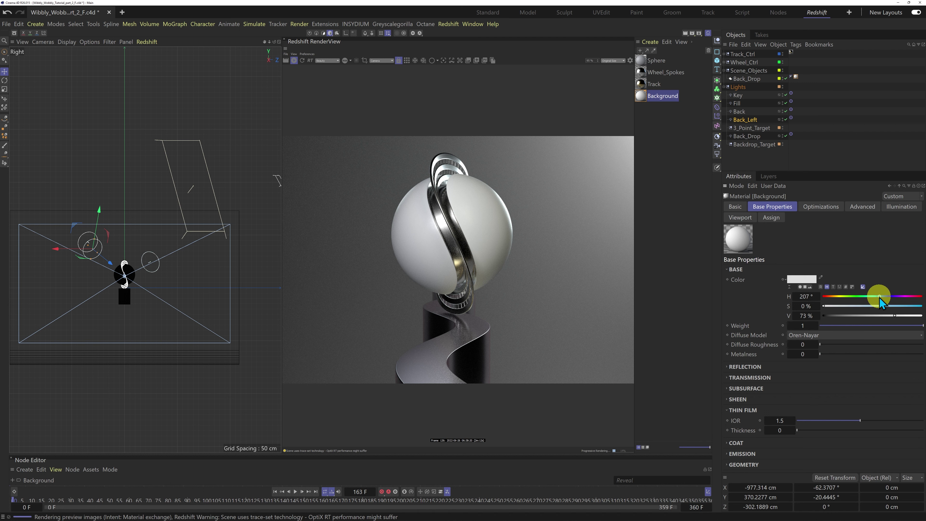
mouse_move(825, 306)
left_mouse_down()
mouse_move(852, 310)
mouse_move(832, 309)
left_mouse_up()
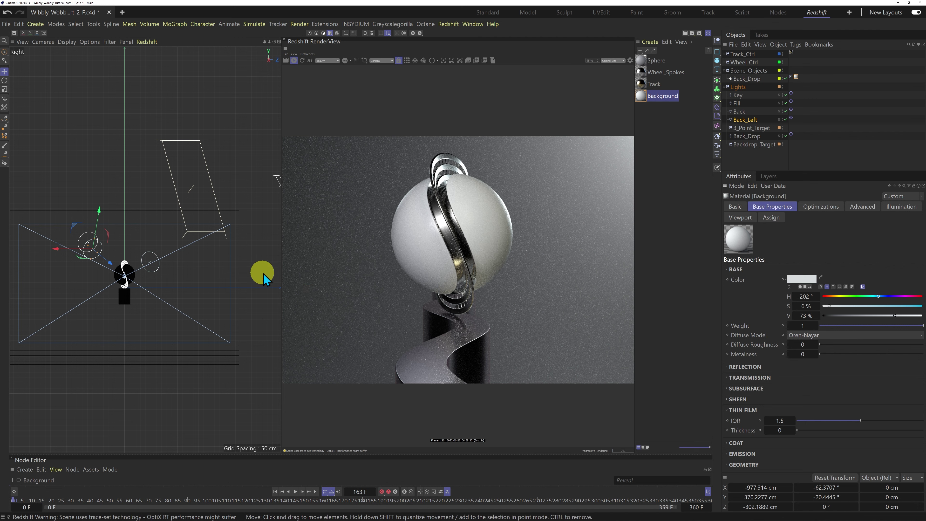
left_click_drag(283, 273, 135, 257)
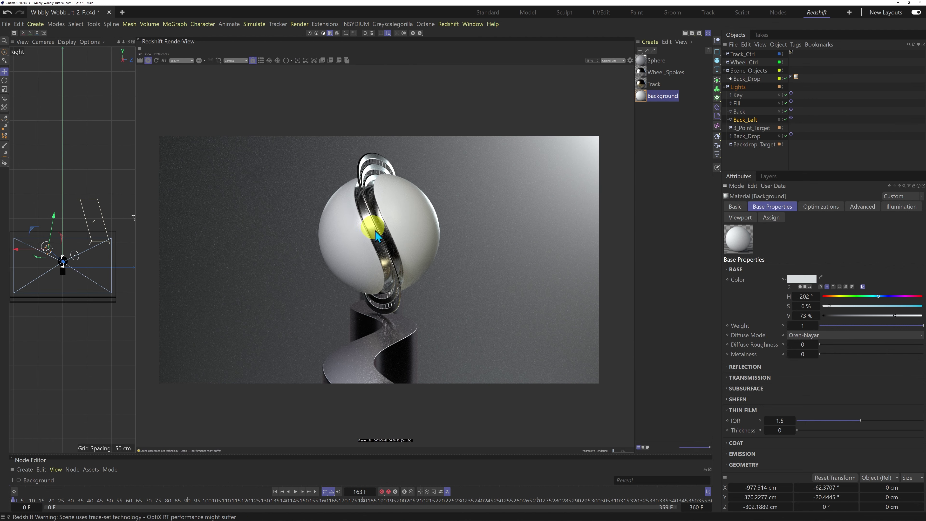
left_click(261, 60)
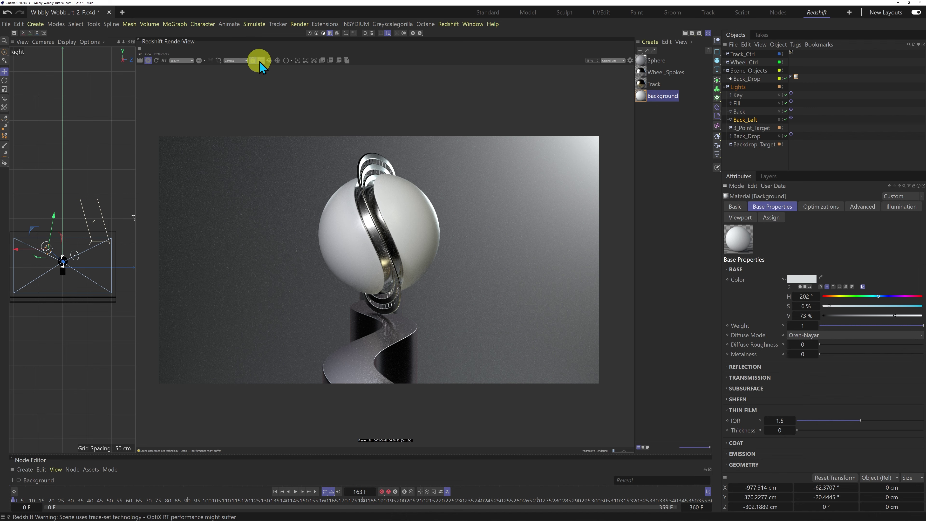